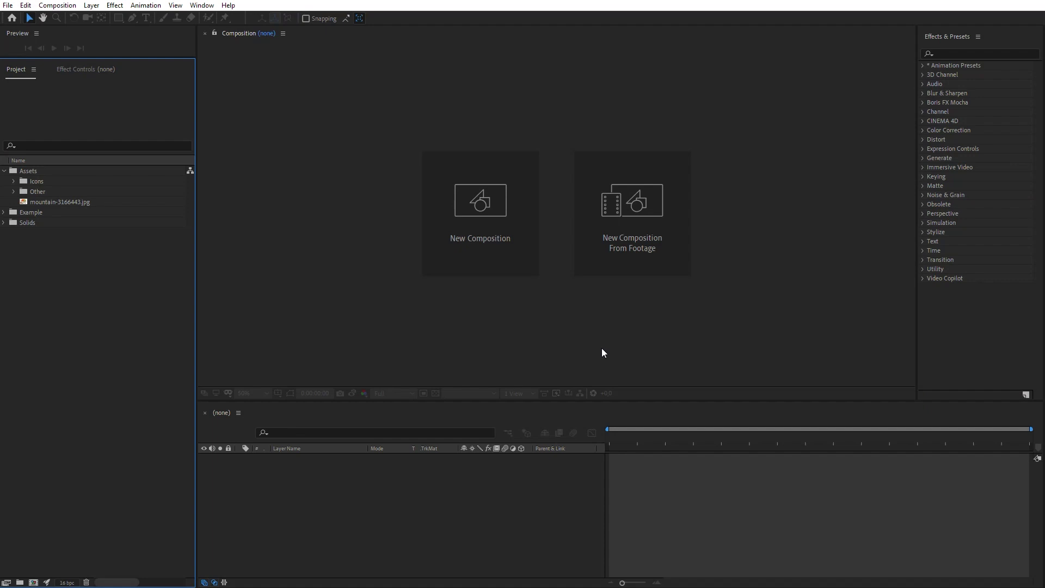
# Step: Create a composition named MAIN COMP and add the mountain photo as a layer
pyautogui.click(502, 238)
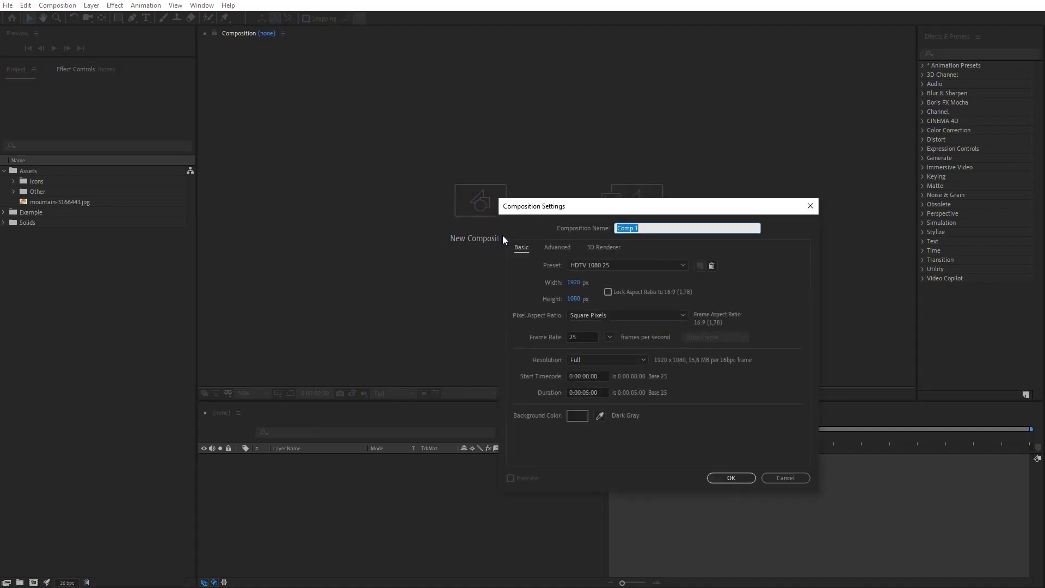
pyautogui.write('MAIN COMP')
pyautogui.click(730, 478)
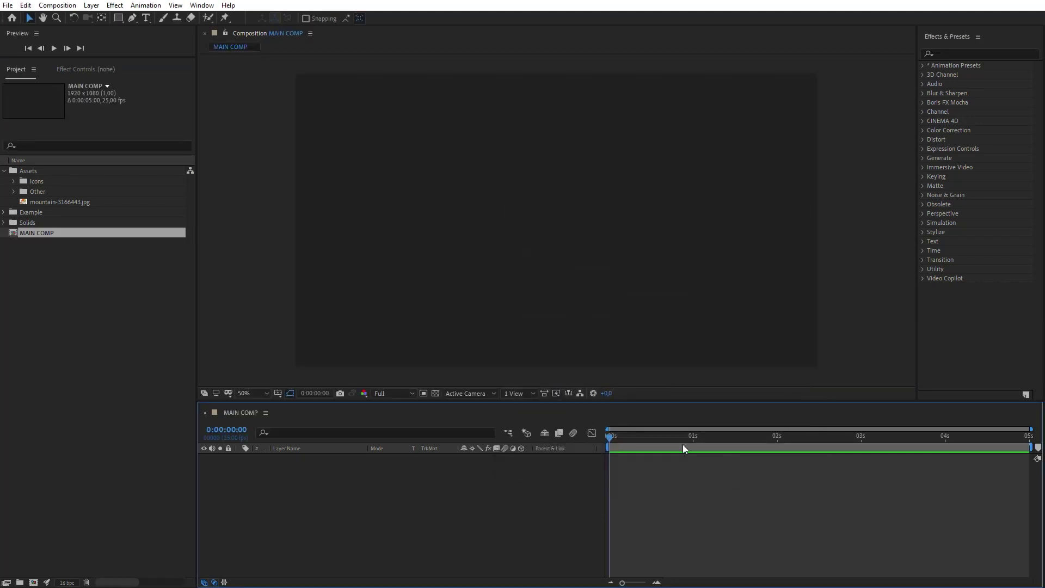
pyautogui.moveTo(68, 203); pyautogui.dragTo(455, 489)
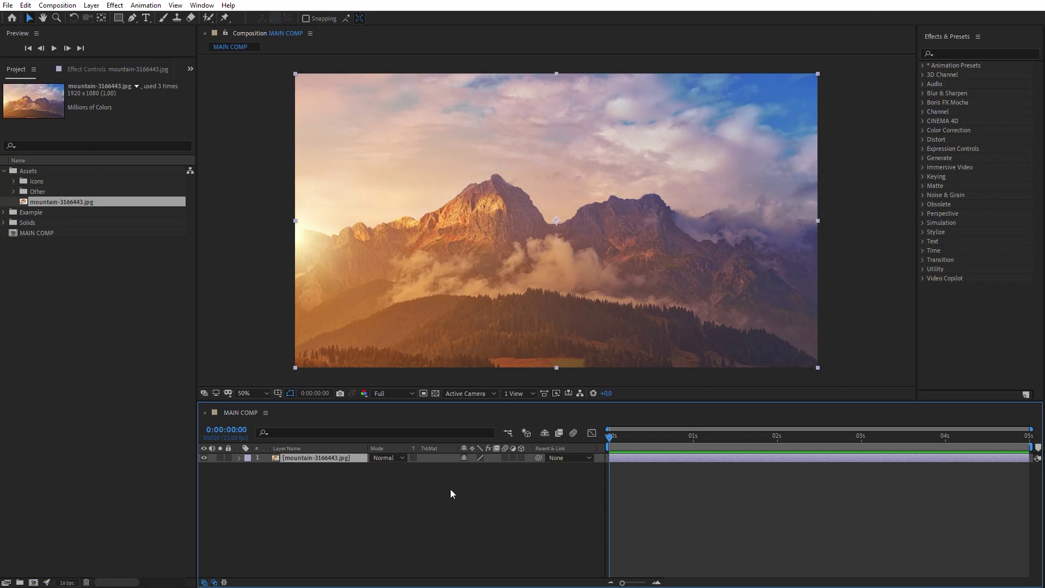
# Step: Show the Title/Action Safe guides in the composition viewer
pyautogui.click(440, 482)
pyautogui.click(278, 393)
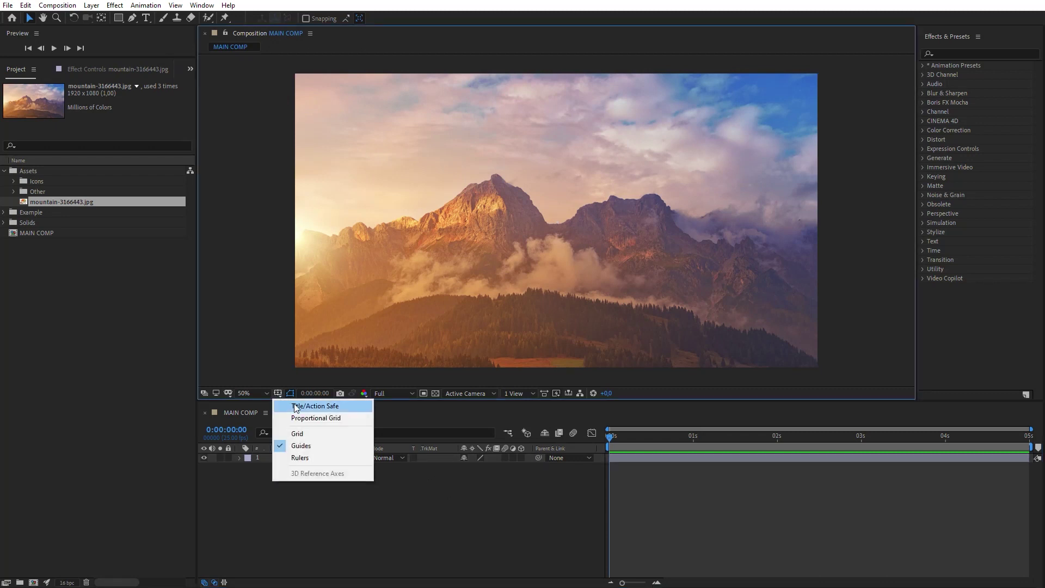
pyautogui.click(296, 407)
# Step: Draw a closed triangle pointer shape with the Pen tool
pyautogui.click(133, 18)
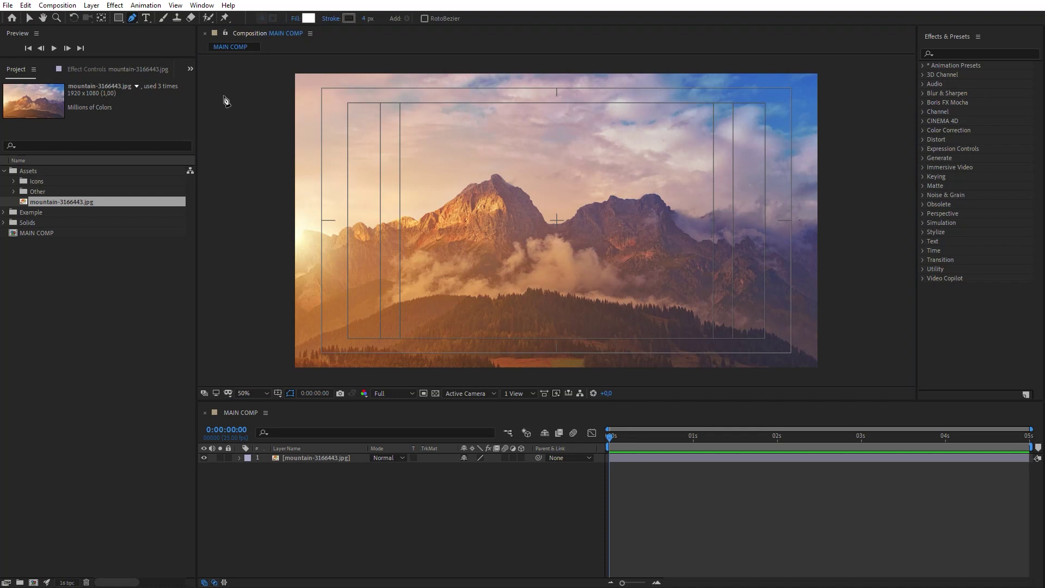
pyautogui.click(555, 220)
pyautogui.click(555, 290)
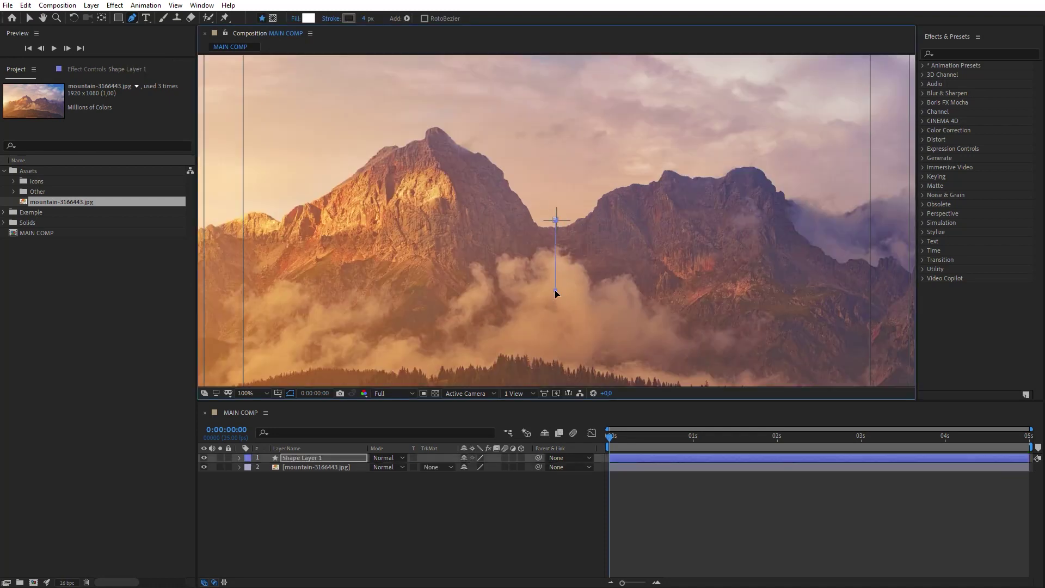
pyautogui.click(583, 268)
pyautogui.click(556, 221)
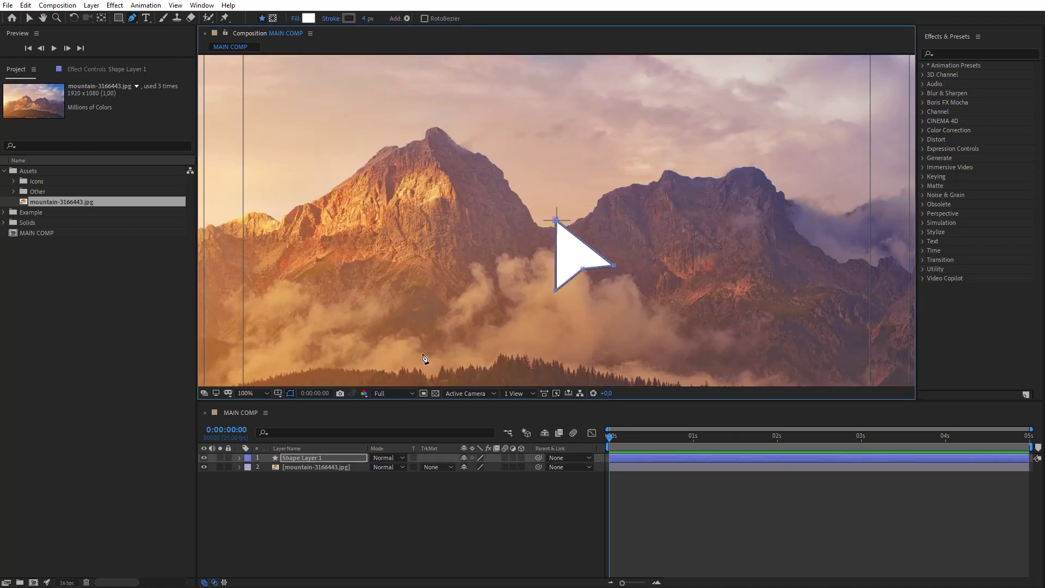
# Step: Delete the shape's Stroke 1 and rename the shape layer 'Pointer'
pyautogui.click(240, 458)
pyautogui.click(249, 468)
pyautogui.click(259, 476)
pyautogui.click(289, 495)
pyautogui.press('Delete')
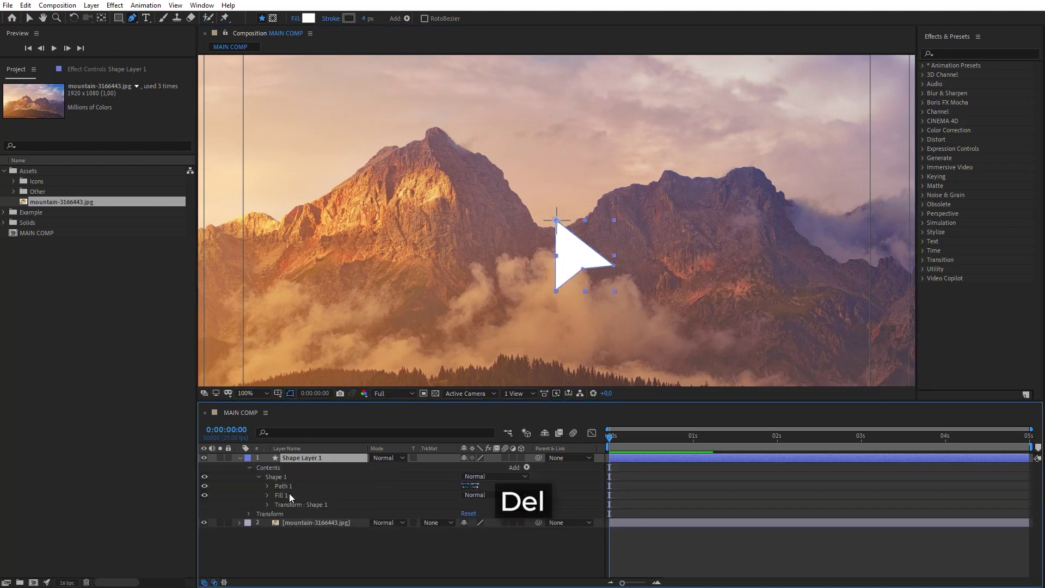
pyautogui.press('Return')
pyautogui.write('Point')
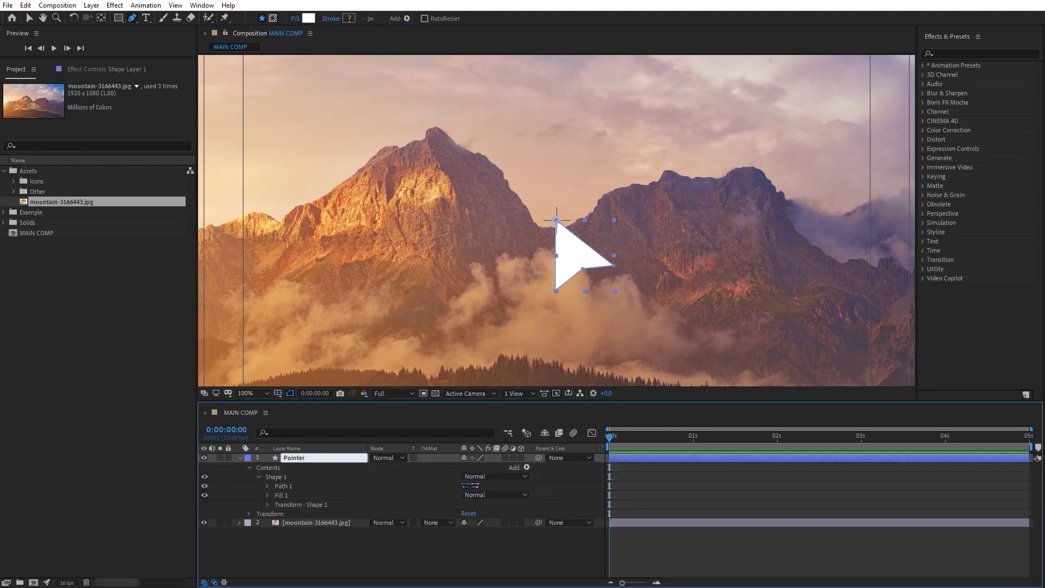
pyautogui.write('er')
pyautogui.press('Return')
# Step: Apply Drop Shadow to the Pointer layer and increase its Distance
pyautogui.click(969, 53)
pyautogui.write('drop')
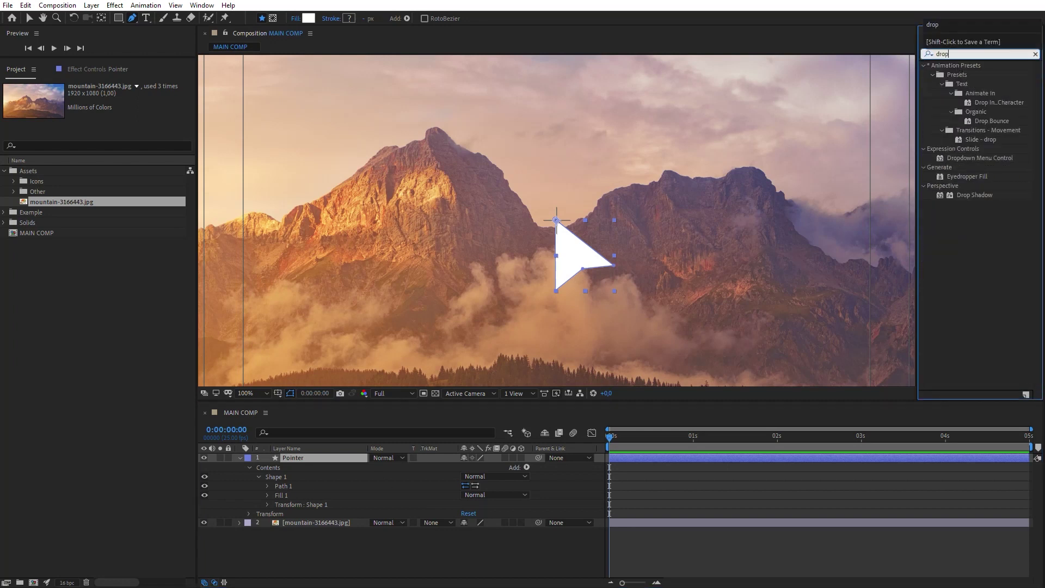
pyautogui.moveTo(976, 195); pyautogui.dragTo(319, 457)
pyautogui.moveTo(111, 155); pyautogui.dragTo(131, 156)
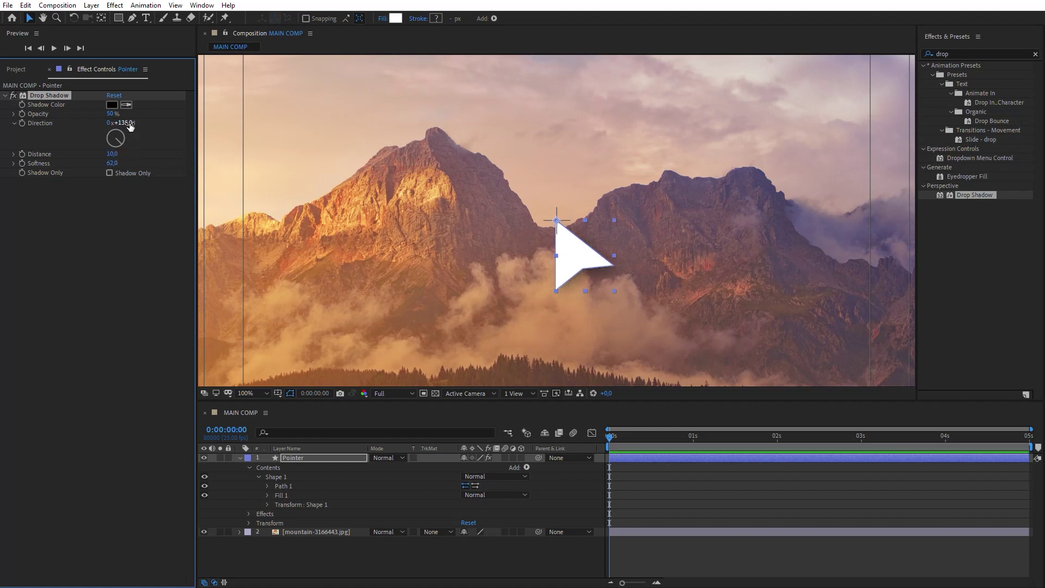
# Step: Create a 200×200 composition named Icon Holder 1
pyautogui.click(11, 68)
pyautogui.click(33, 582)
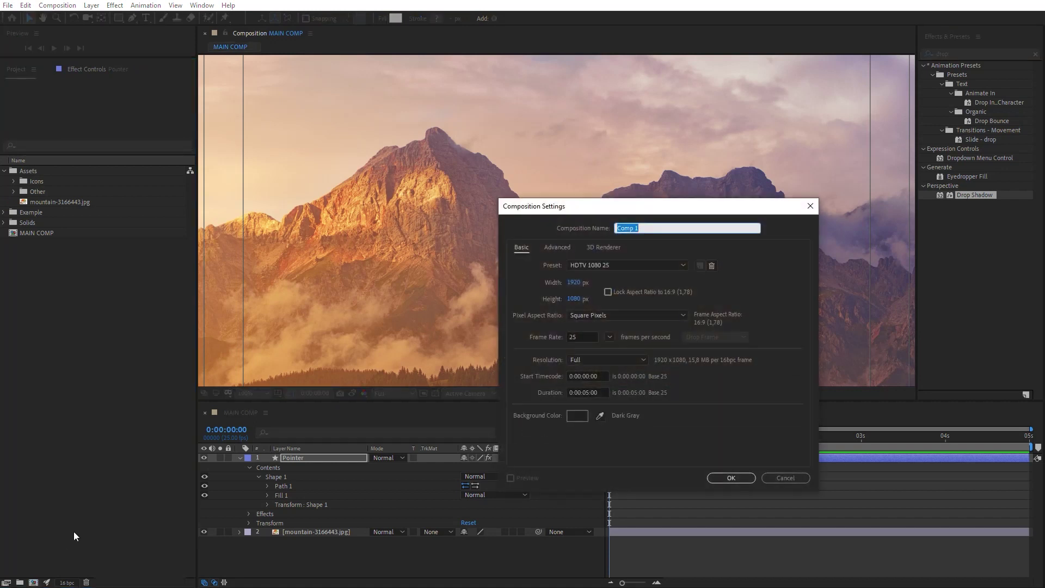
pyautogui.click(571, 283)
pyautogui.write('200')
pyautogui.click(574, 299)
pyautogui.write('2')
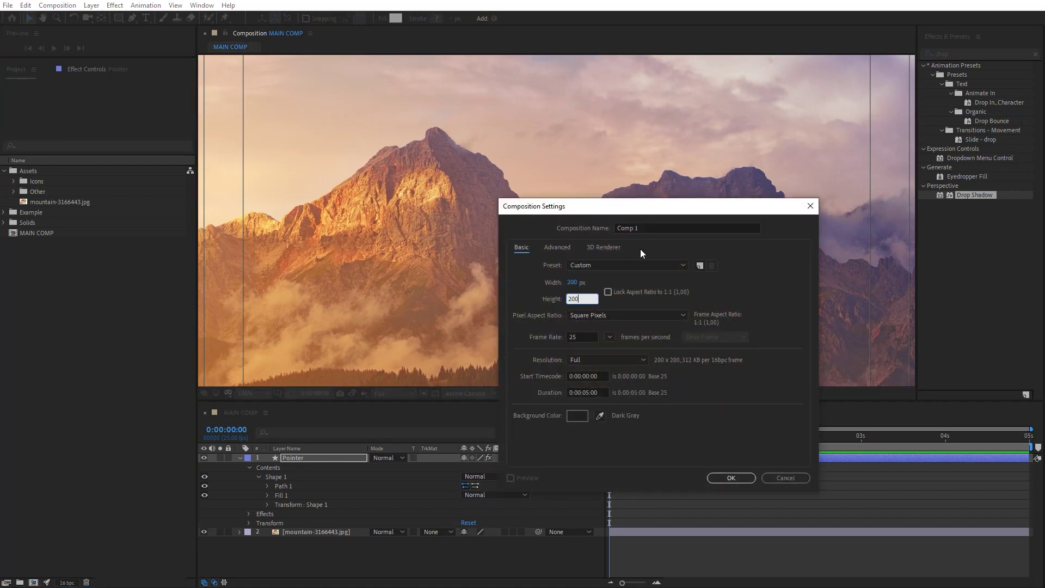
pyautogui.click(612, 226)
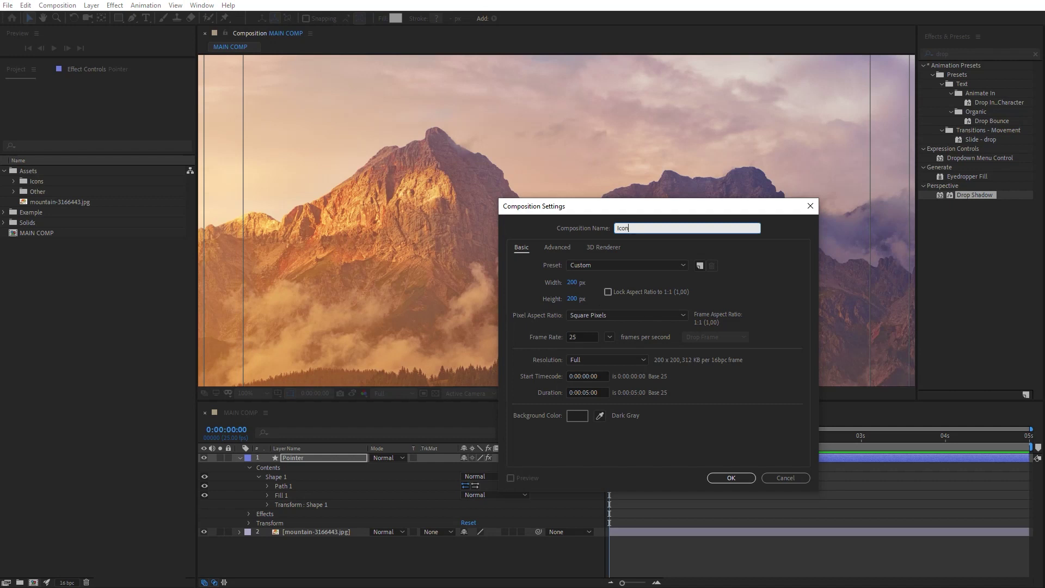
pyautogui.click(721, 479)
# Step: Add M - Logo.ai to Icon Holder 1 and nest Icon Holder 1 in MAIN COMP
pyautogui.click(14, 181)
pyautogui.moveTo(50, 254); pyautogui.dragTo(315, 485)
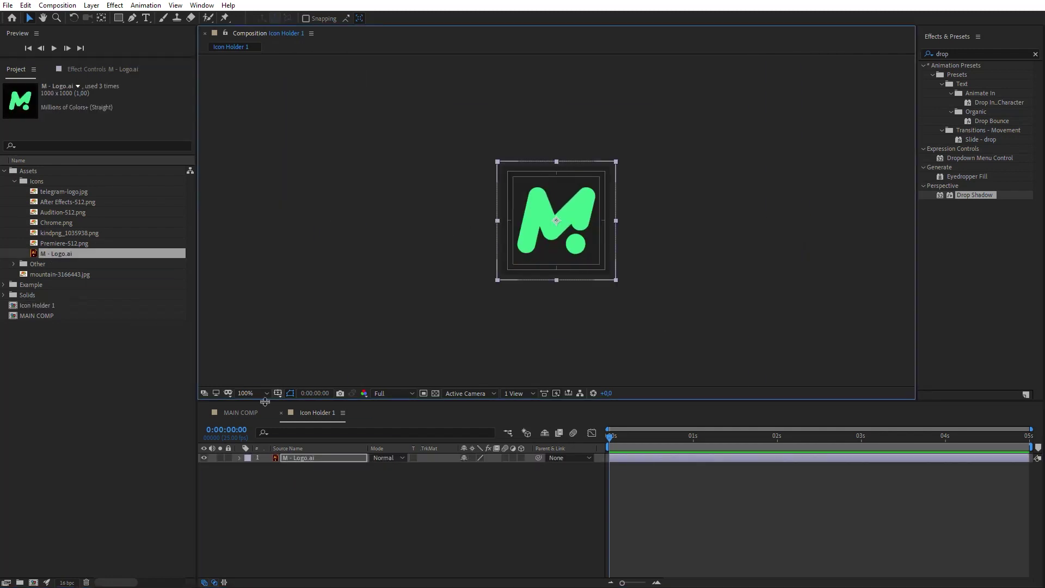
pyautogui.click(247, 414)
pyautogui.moveTo(43, 305); pyautogui.dragTo(314, 473)
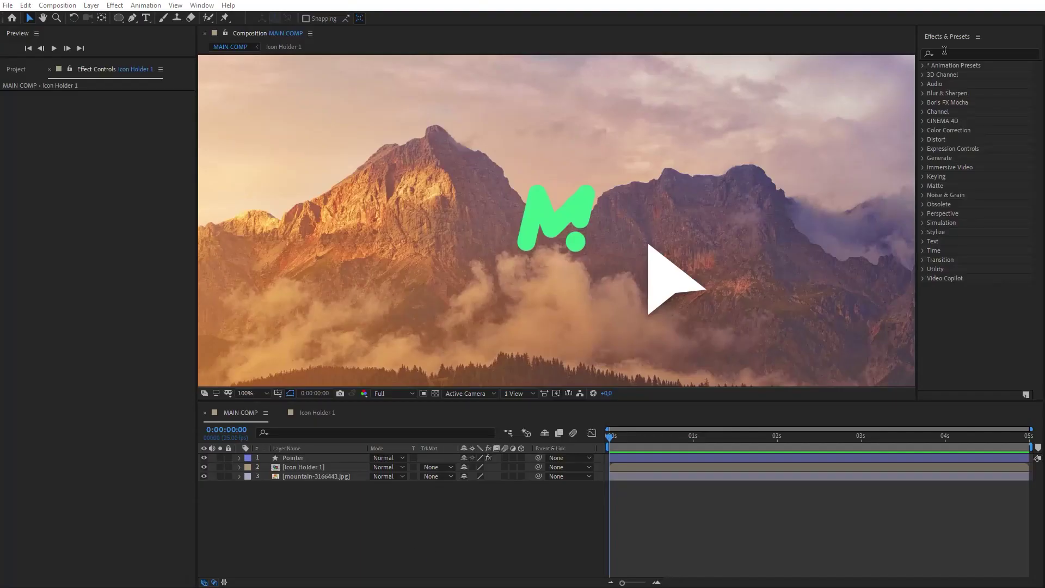
# Step: Apply the Transform effect to Icon Holder 1 and add an expression to its Position
pyautogui.click(944, 53)
pyautogui.write('trans')
pyautogui.moveTo(969, 121); pyautogui.dragTo(322, 468)
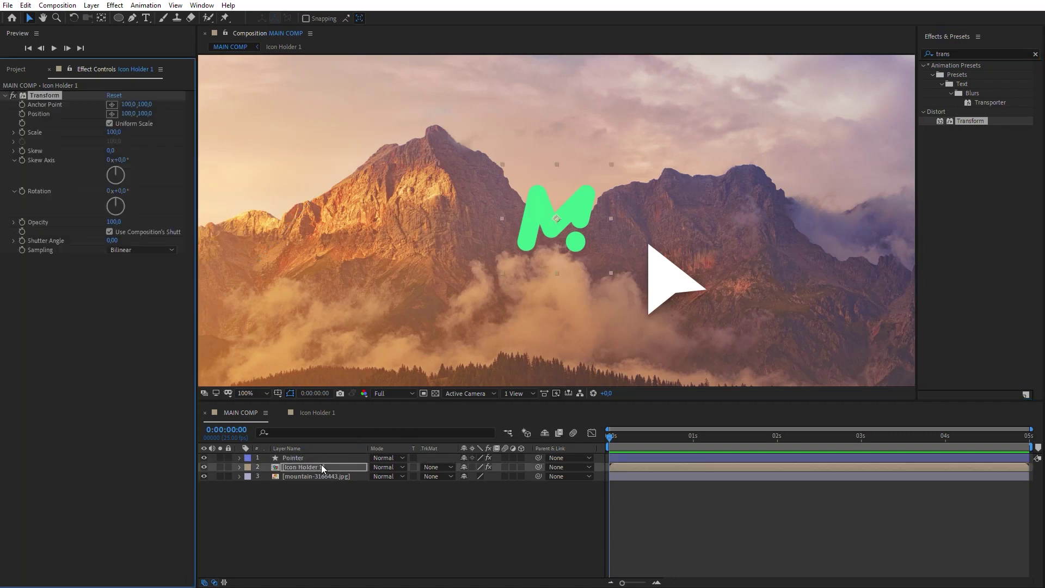
pyautogui.keyDown('alt'); pyautogui.click(22, 114); pyautogui.keyUp('alt')
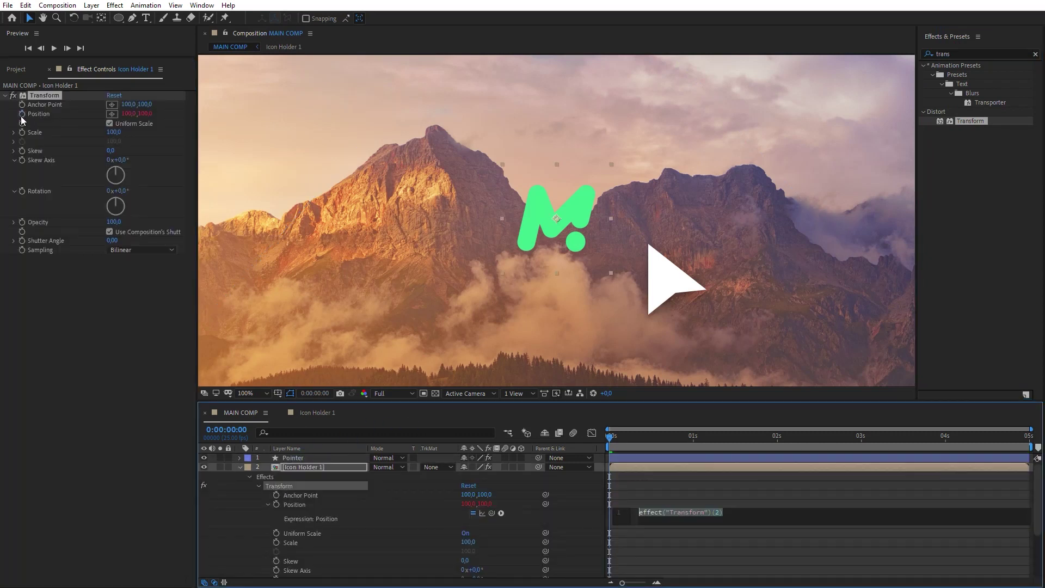
# Step: Paste the hover expression from WordPad into Position, then move Pointer near the logo to test
pyautogui.hotkey('alt', 'Tab')
pyautogui.moveTo(471, 370); pyautogui.dragTo(301, 213)
pyautogui.rightClick(301, 223)
pyautogui.click(325, 239)
pyautogui.rightClick(640, 516)
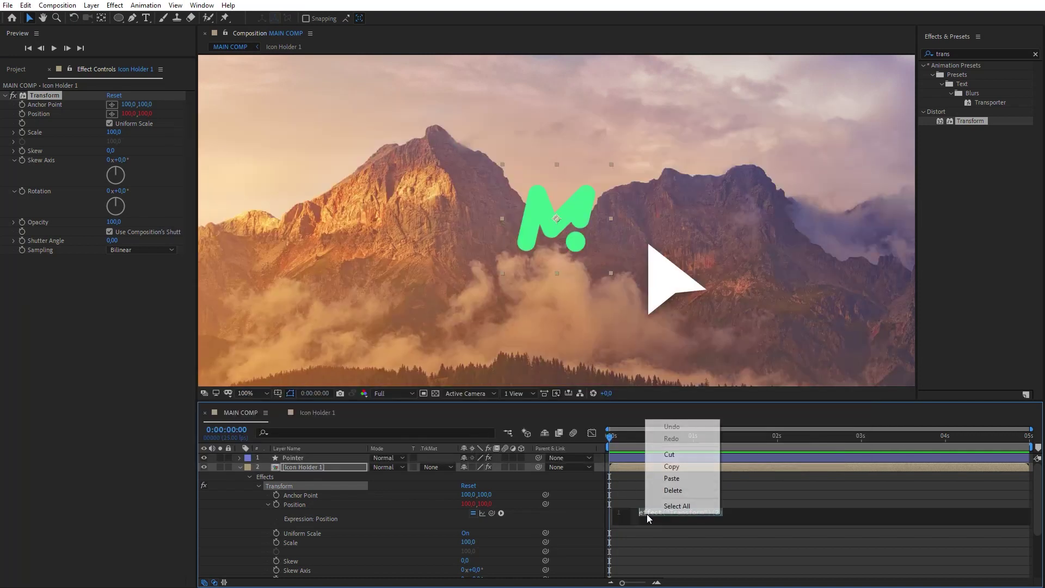
pyautogui.click(654, 488)
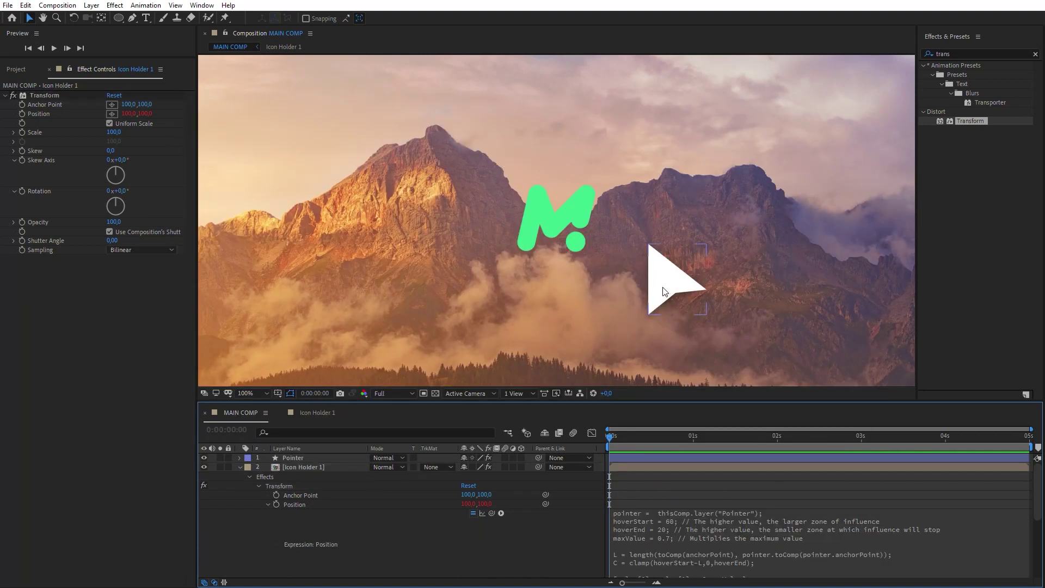
pyautogui.moveTo(672, 292); pyautogui.dragTo(616, 275)
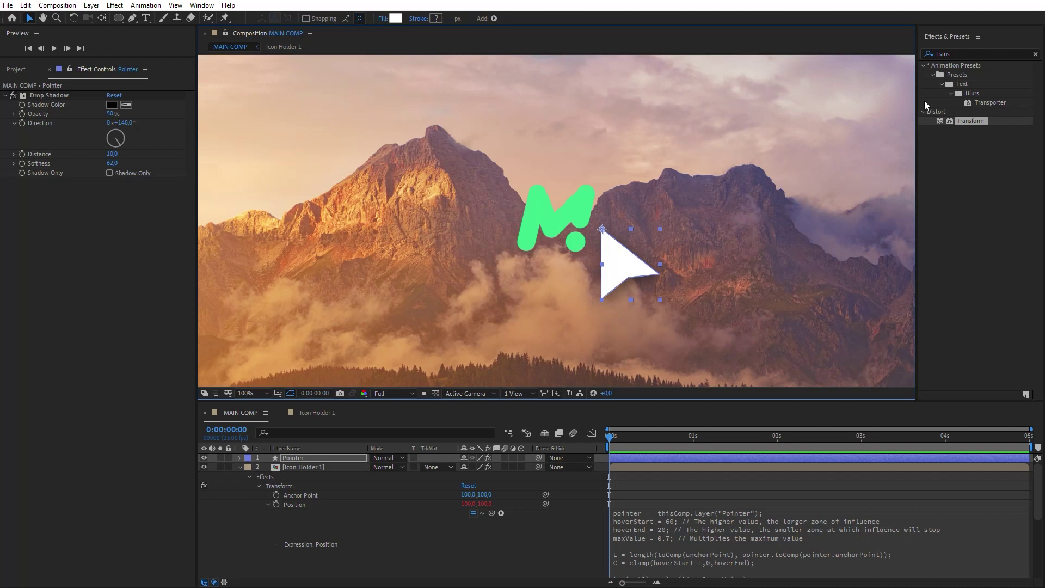
# Step: Add a Slider Control to Pointer named Hover Start with value 60
pyautogui.doubleClick(978, 53)
pyautogui.write('slid')
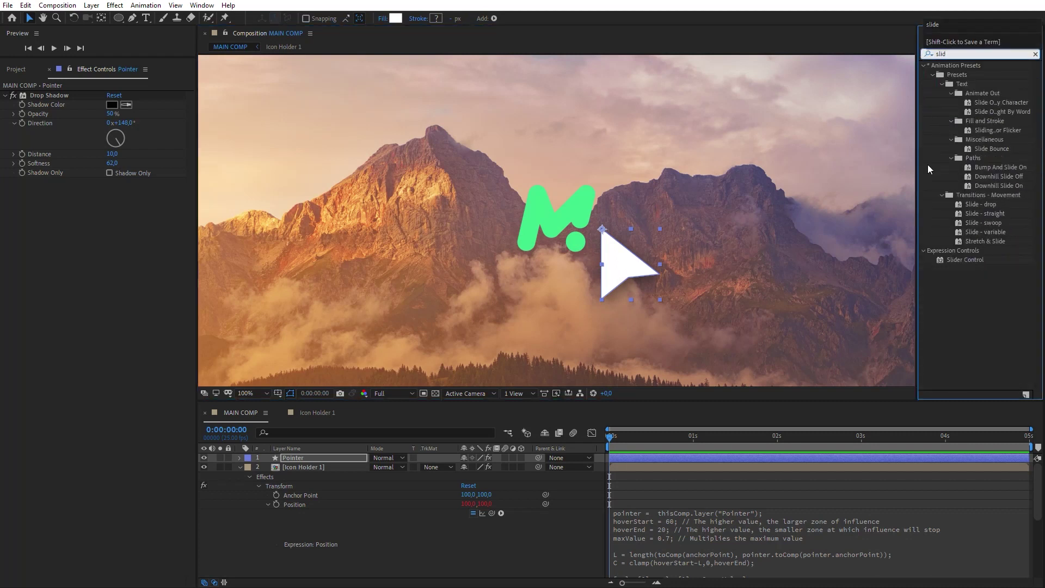
pyautogui.doubleClick(955, 260)
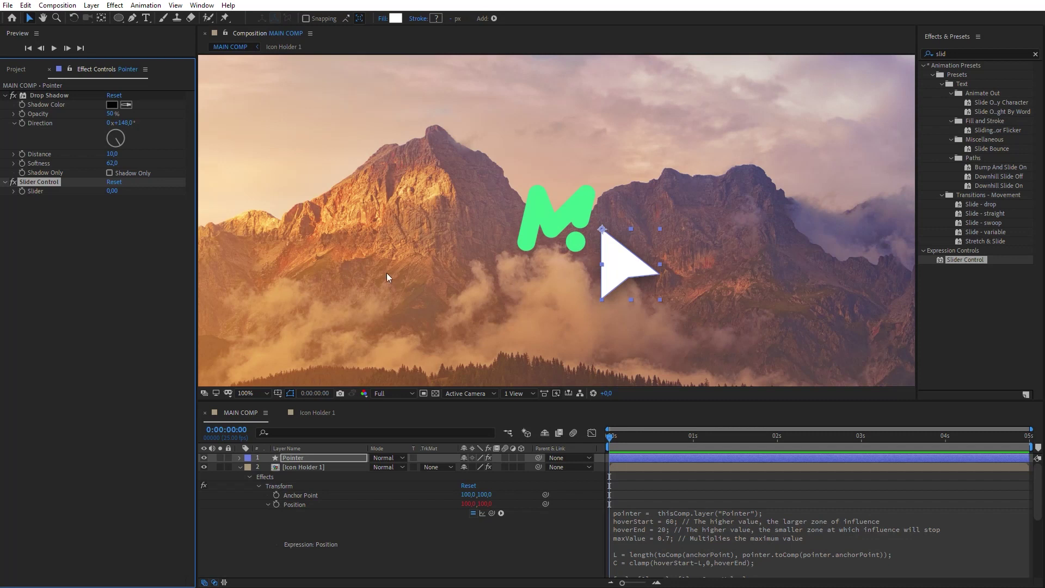
pyautogui.press('Return')
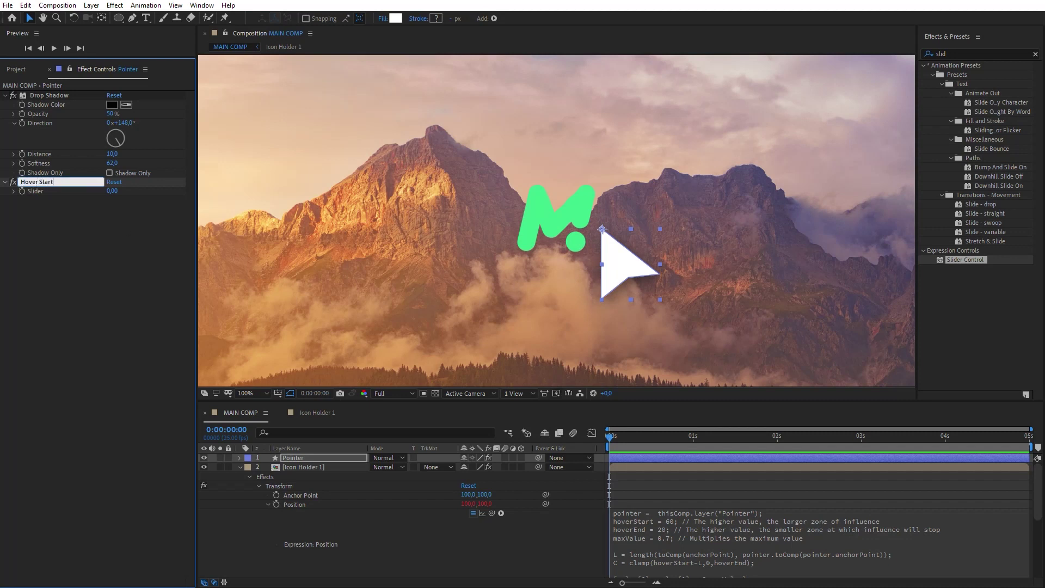
pyautogui.click(118, 191)
pyautogui.write('60')
pyautogui.press('Return')
# Step: Duplicate the slider as Hover End with value 20
pyautogui.click(57, 182)
pyautogui.hotkey('ctrl', 'd')
pyautogui.hotkey('ctrl', 'd')
pyautogui.click(47, 202)
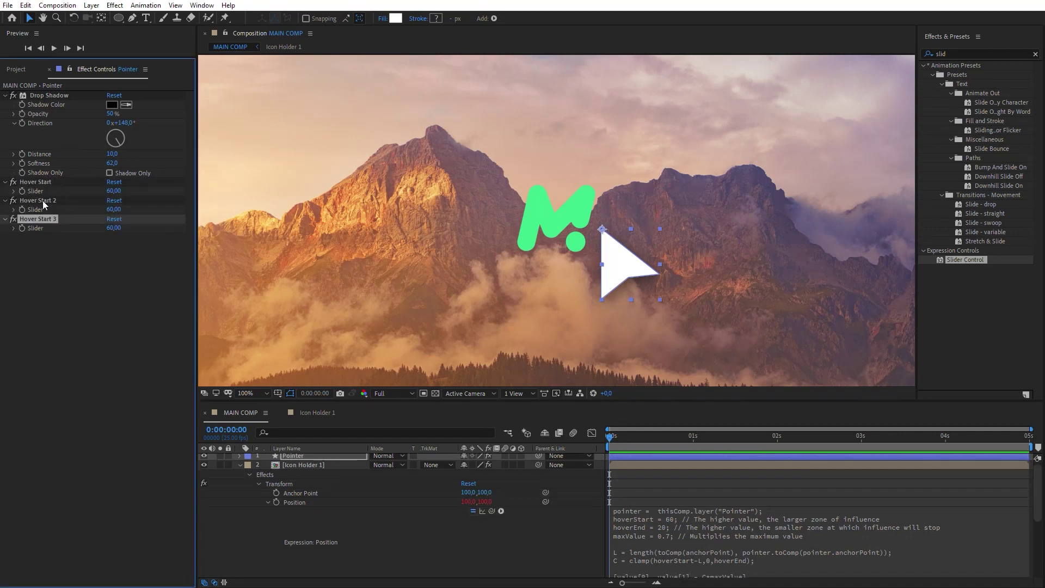
pyautogui.press('Return')
pyautogui.write('Hover E')
pyautogui.press('Return')
pyautogui.click(114, 209)
pyautogui.write('20')
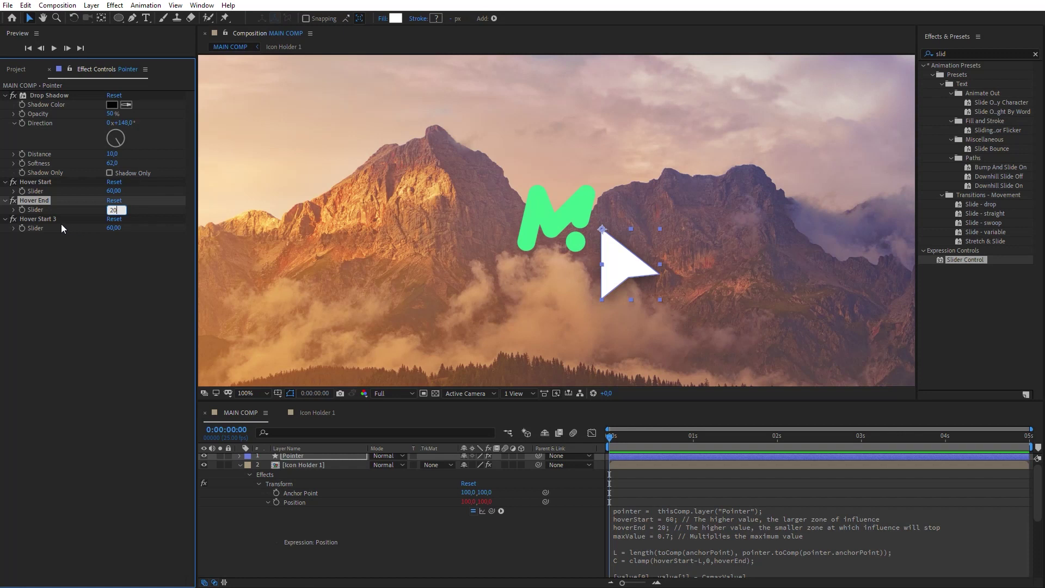
pyautogui.press('Return')
# Step: Rename the third slider Max Value and set it to 0.70
pyautogui.click(54, 219)
pyautogui.press('Return')
pyautogui.write('Max Va')
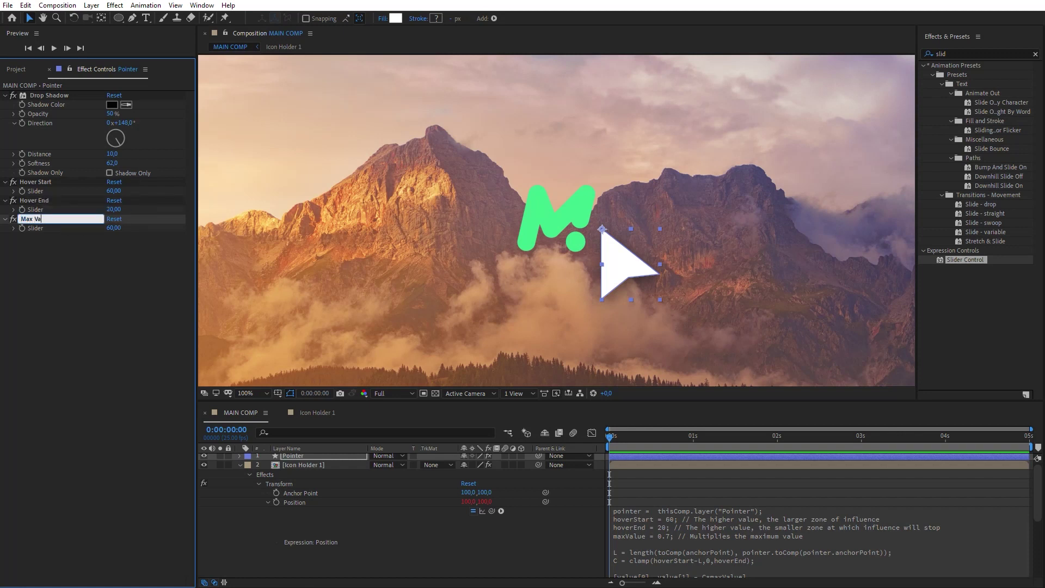
pyautogui.write('lue')
pyautogui.press('Return')
pyautogui.write('0.7')
pyautogui.click(121, 242)
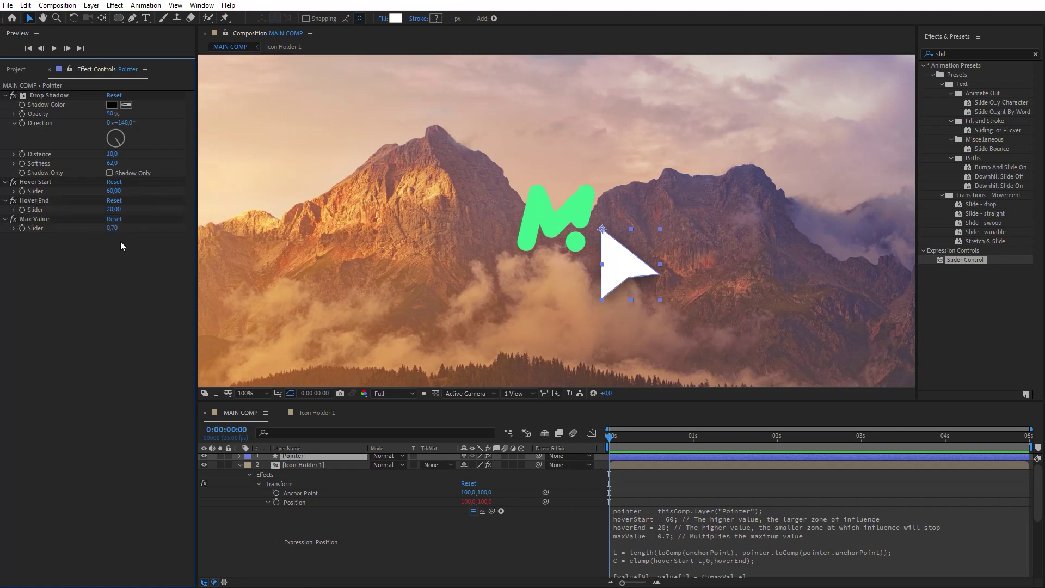
# Step: Pickwhip hoverStart's 60 to the Hover Start slider, rename the layer variable pointer, and copy the reference
pyautogui.click(666, 521)
pyautogui.doubleClick(693, 519)
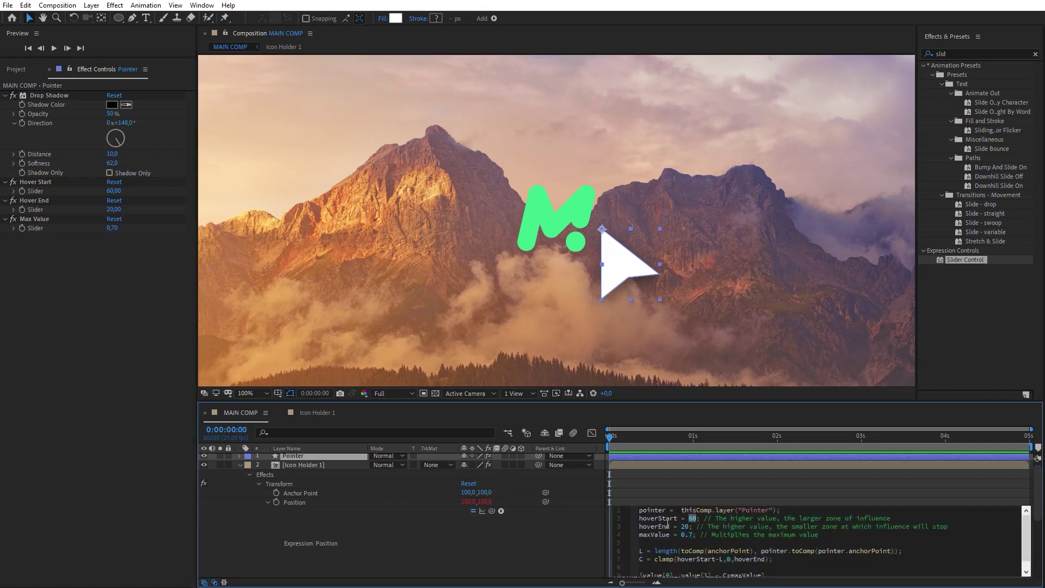
pyautogui.moveTo(502, 511); pyautogui.dragTo(66, 194)
pyautogui.write('pointer.effect("Hover Start")(1')
pyautogui.moveTo(689, 519); pyautogui.dragTo(746, 520)
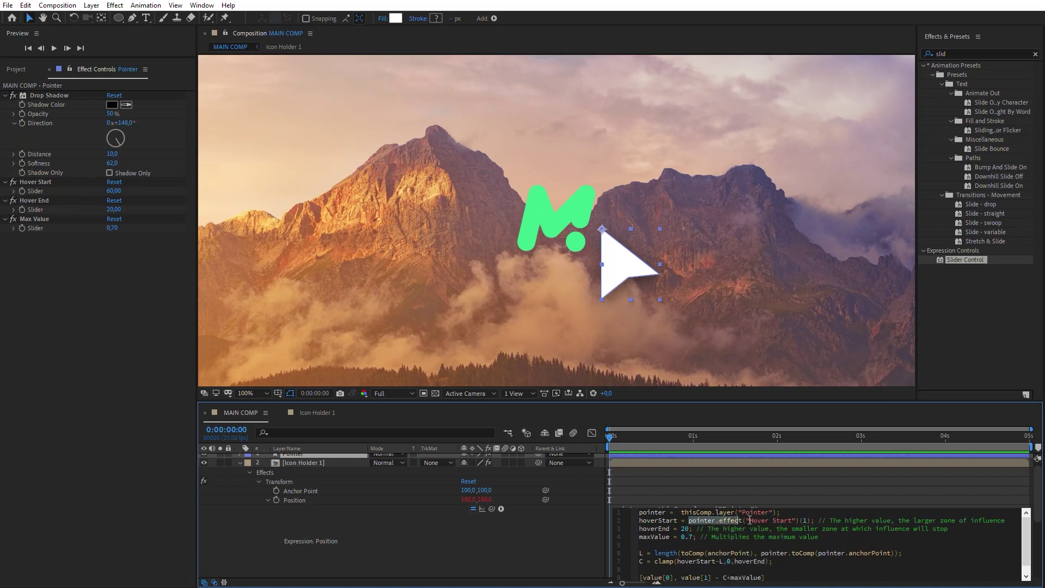
pyautogui.moveTo(810, 519); pyautogui.dragTo(811, 520)
pyautogui.hotkey('ctrl', 'c')
# Step: Replace 20 and 0.7 with references to the Hover End and Max Value sliders
pyautogui.doubleClick(684, 528)
pyautogui.hotkey('ctrl', 'v')
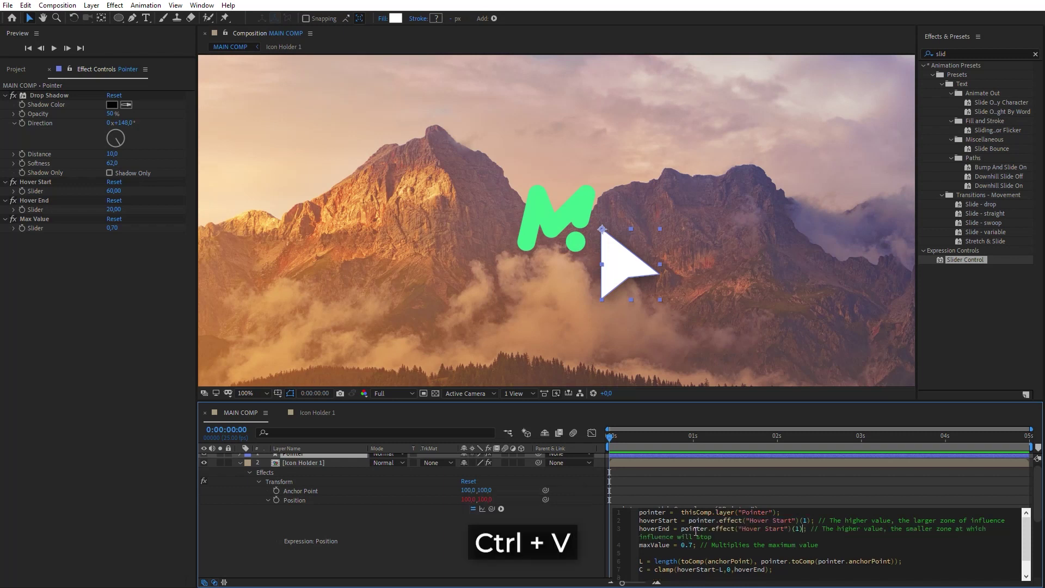
pyautogui.doubleClick(778, 528)
pyautogui.write('End')
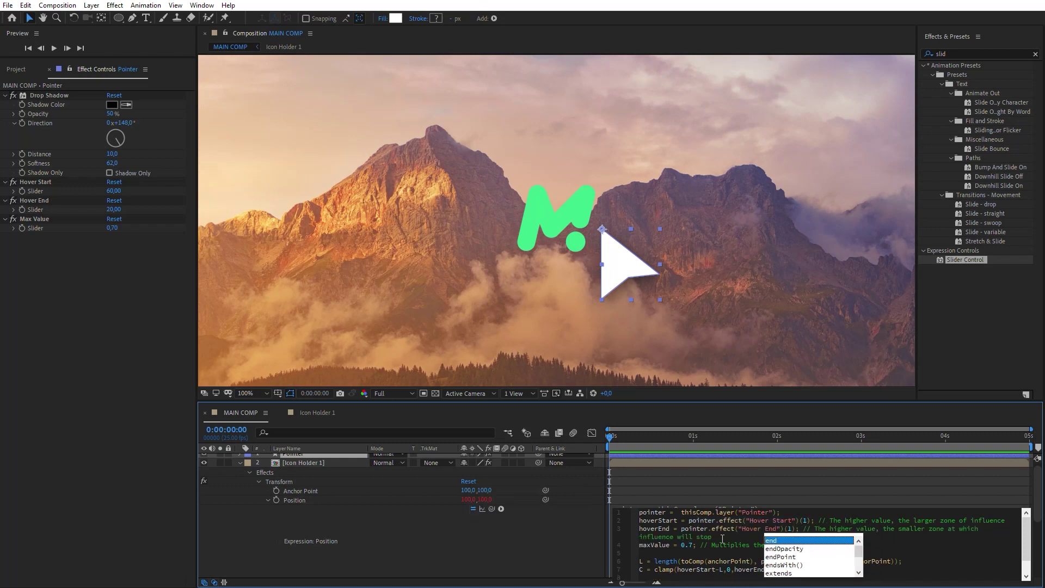
pyautogui.doubleClick(688, 545)
pyautogui.hotkey('ctrl', 'v')
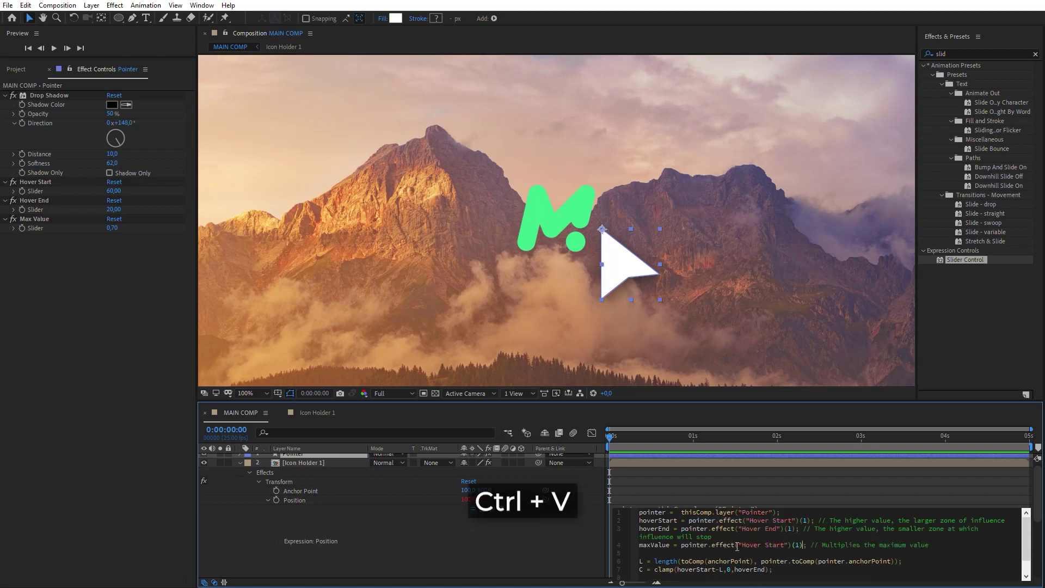
pyautogui.moveTo(753, 545); pyautogui.dragTo(784, 545)
pyautogui.write('Max Value')
pyautogui.click(564, 547)
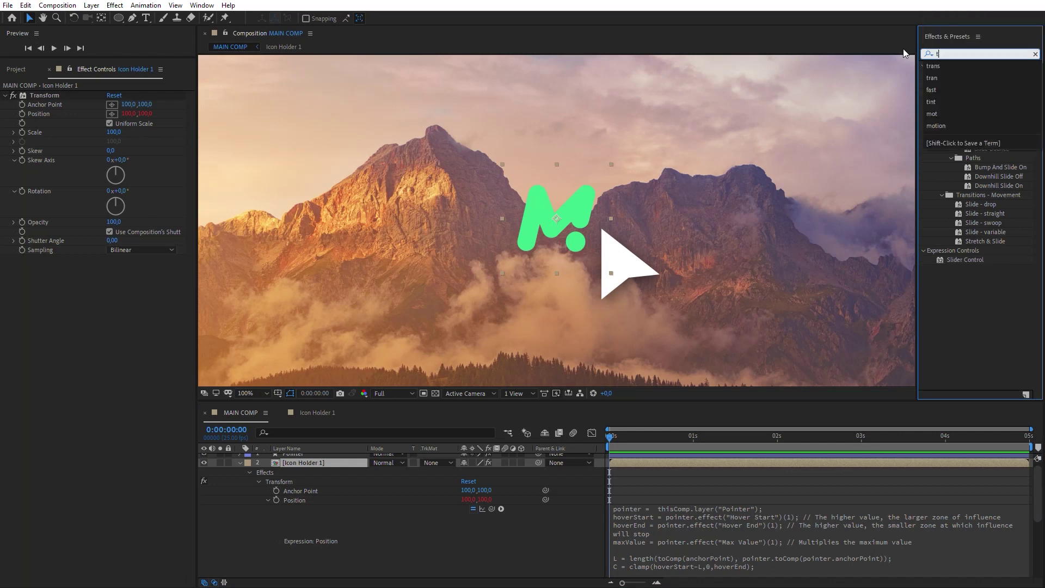
# Step: Apply Tint and Drop Shadow to Icon Holder 1, with shadow direction 180° and softness 10
pyautogui.write('int')
pyautogui.moveTo(963, 112); pyautogui.dragTo(130, 334)
pyautogui.doubleClick(949, 55)
pyautogui.write('drop')
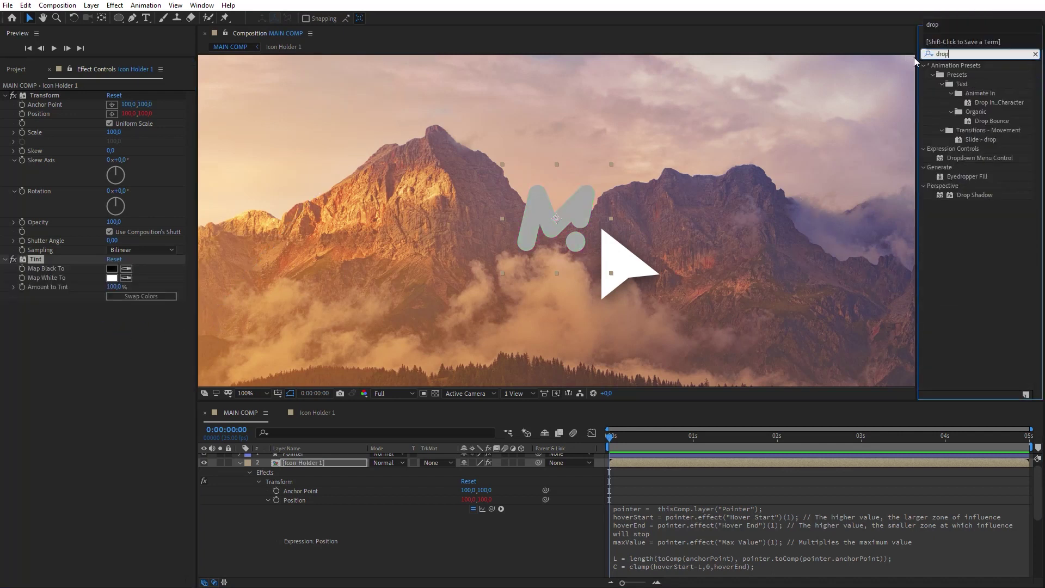
pyautogui.moveTo(974, 195); pyautogui.dragTo(136, 348)
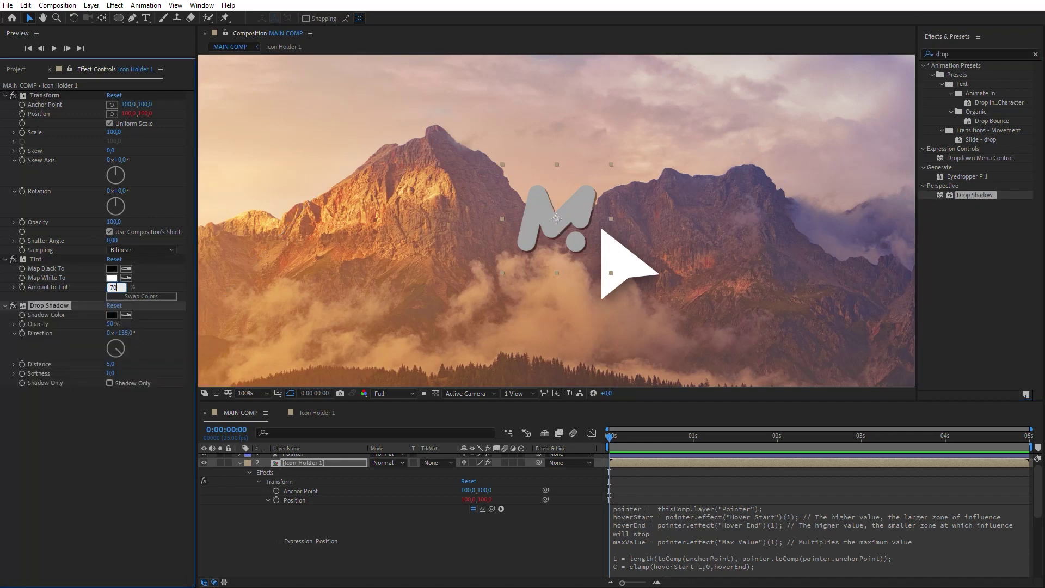
pyautogui.moveTo(122, 350); pyautogui.dragTo(118, 364)
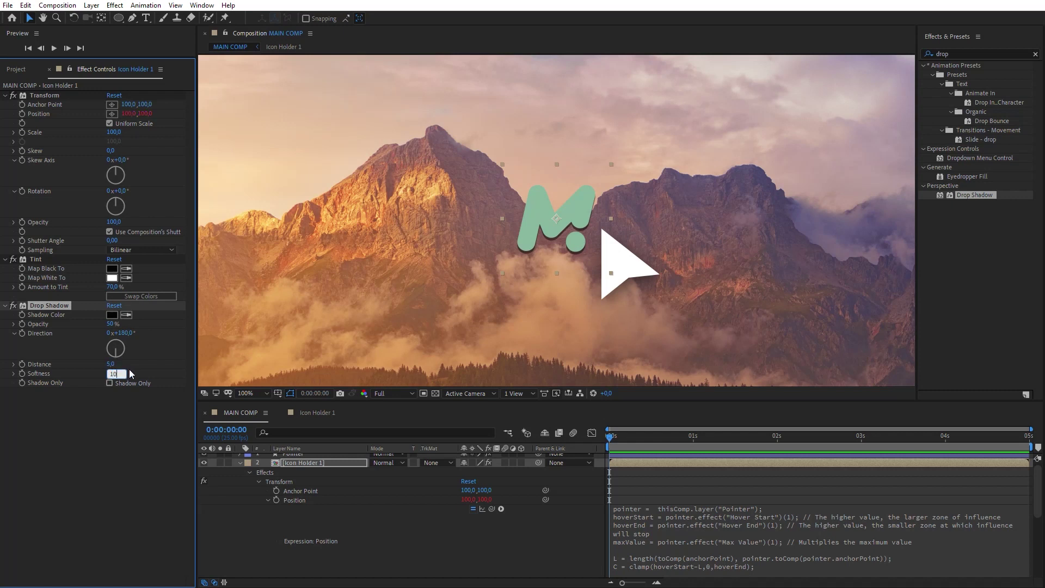
pyautogui.write('10')
pyautogui.press('Return')
# Step: Paste the hover expression into Amount to Tint, shadow Distance and Softness
pyautogui.hotkey('alt', 'Tab')
pyautogui.moveTo(381, 363); pyautogui.dragTo(275, 220)
pyautogui.rightClick(308, 235)
pyautogui.click(333, 253)
pyautogui.click(35, 256)
pyautogui.keyDown('alt'); pyautogui.click(22, 287); pyautogui.keyUp('alt')
pyautogui.hotkey('ctrl', 'v')
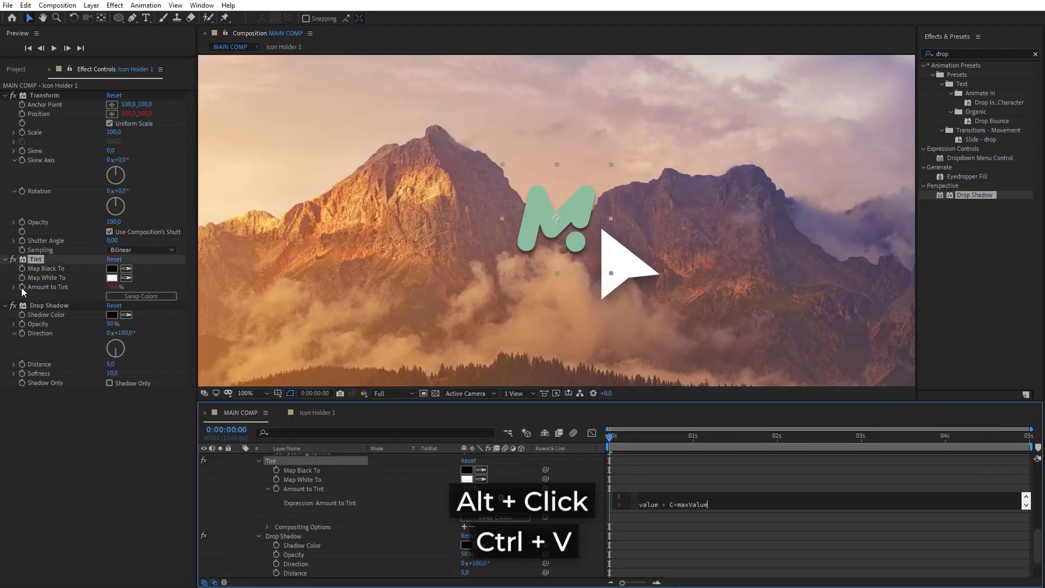
pyautogui.keyDown('alt'); pyautogui.click(22, 364); pyautogui.keyUp('alt')
pyautogui.hotkey('ctrl', 'v')
pyautogui.keyDown('alt'); pyautogui.click(22, 373); pyautogui.keyUp('alt')
pyautogui.hotkey('ctrl', 'v')
pyautogui.click(54, 418)
pyautogui.scroll(8, 261, 506)
# Step: Duplicate Pointer's Max Value slider three times, naming copies Tint and Shadow Distance
pyautogui.click(290, 458)
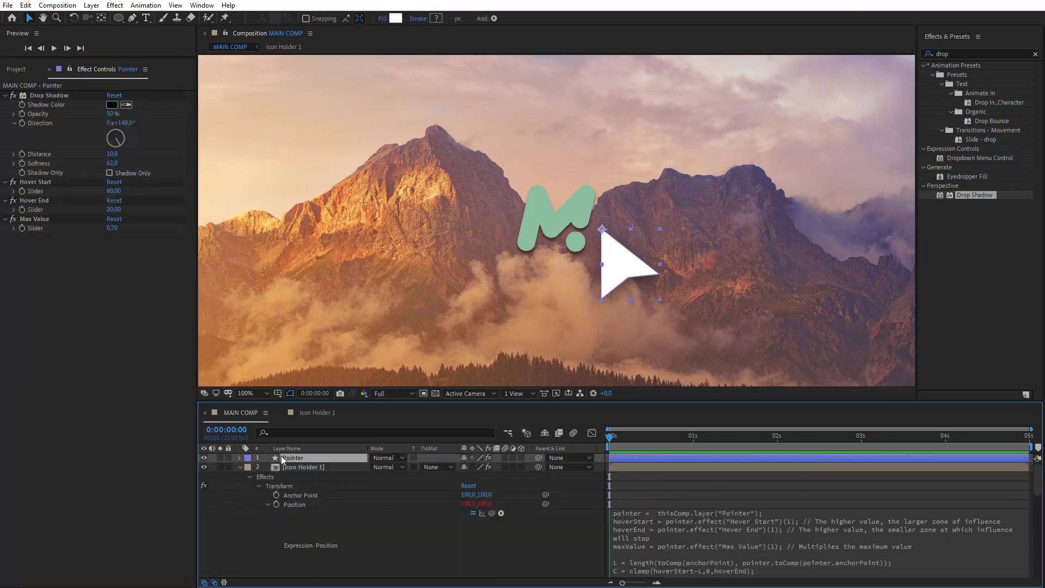
pyautogui.click(53, 220)
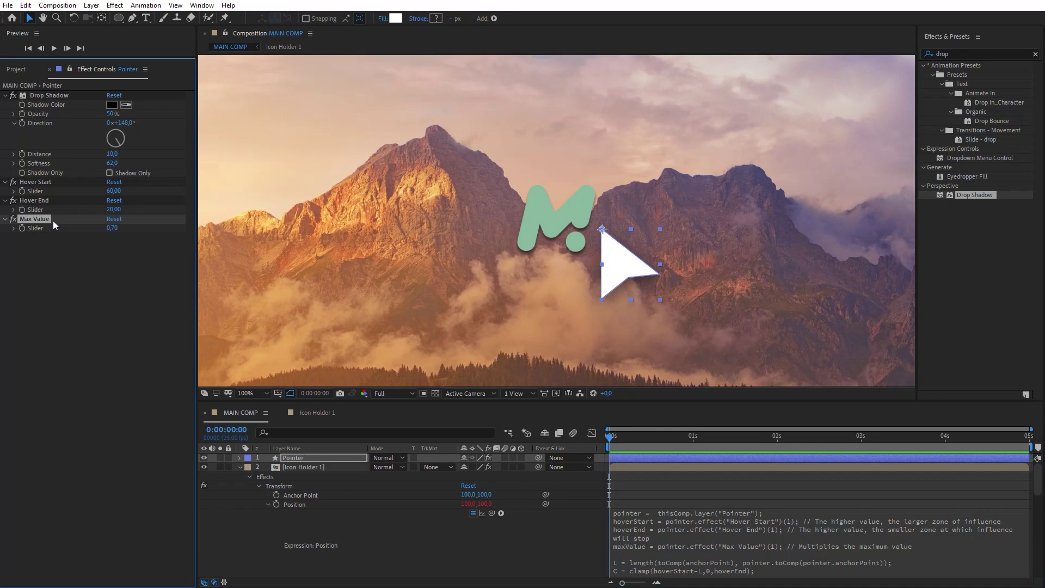
pyautogui.hotkey('ctrl', 'd')
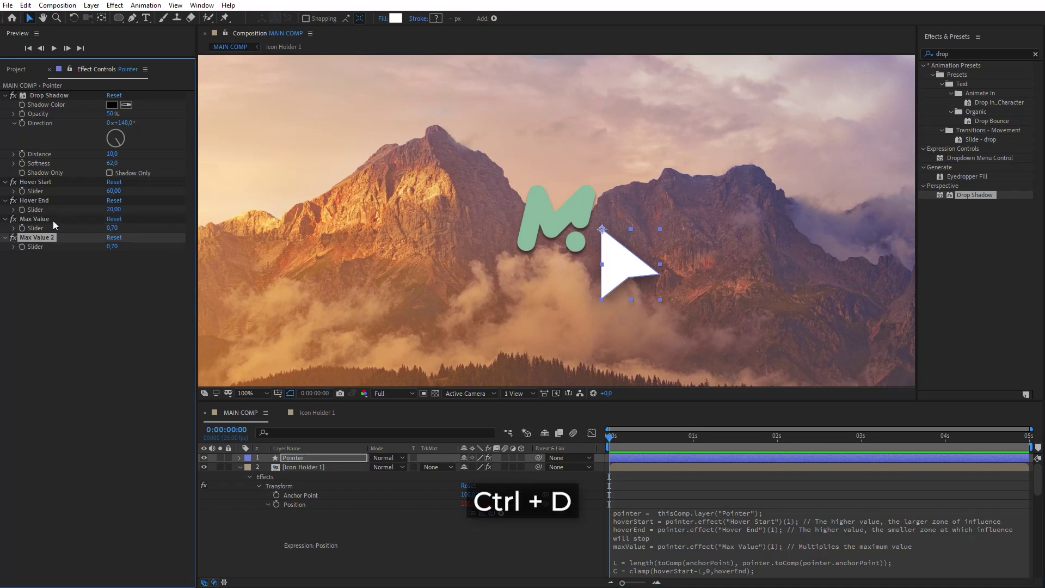
pyautogui.press('Return')
pyautogui.write('Tint')
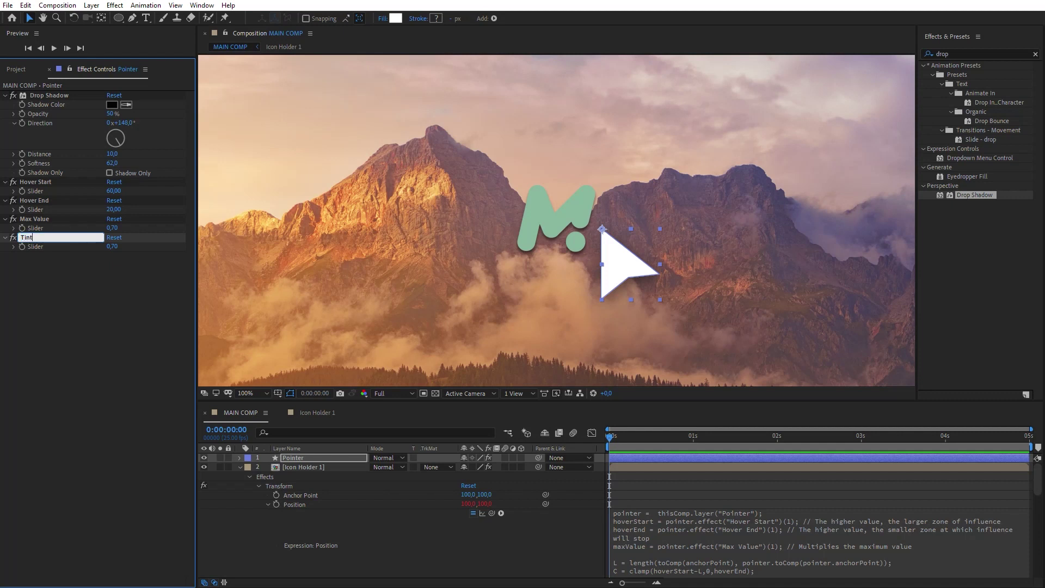
pyautogui.hotkey('ctrl', 'd')
pyautogui.press('Return')
pyautogui.write('Shadow D')
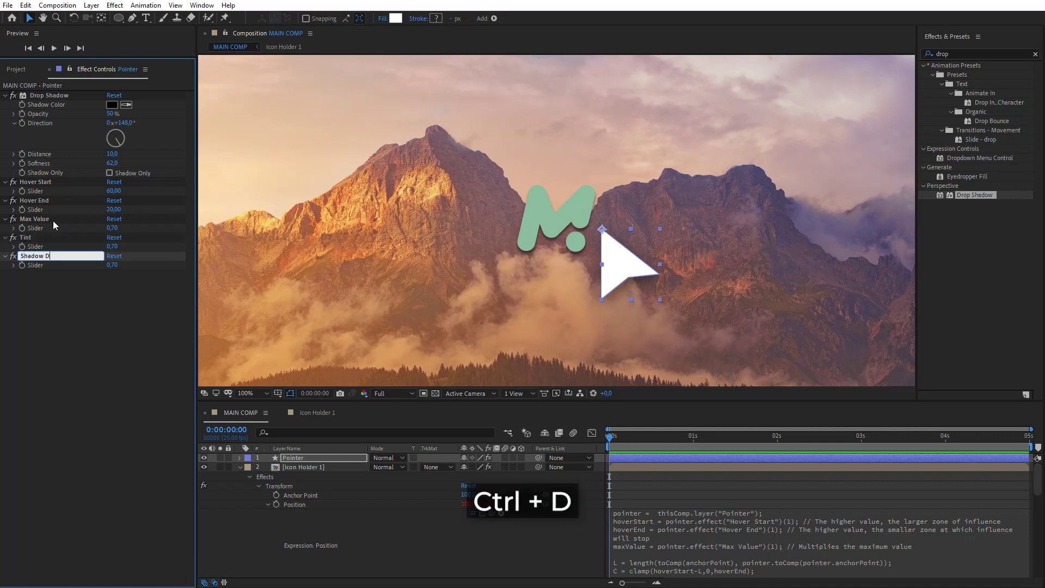
pyautogui.write('istance')
pyautogui.press('Return')
pyautogui.hotkey('ctrl', 'd')
pyautogui.press('Return')
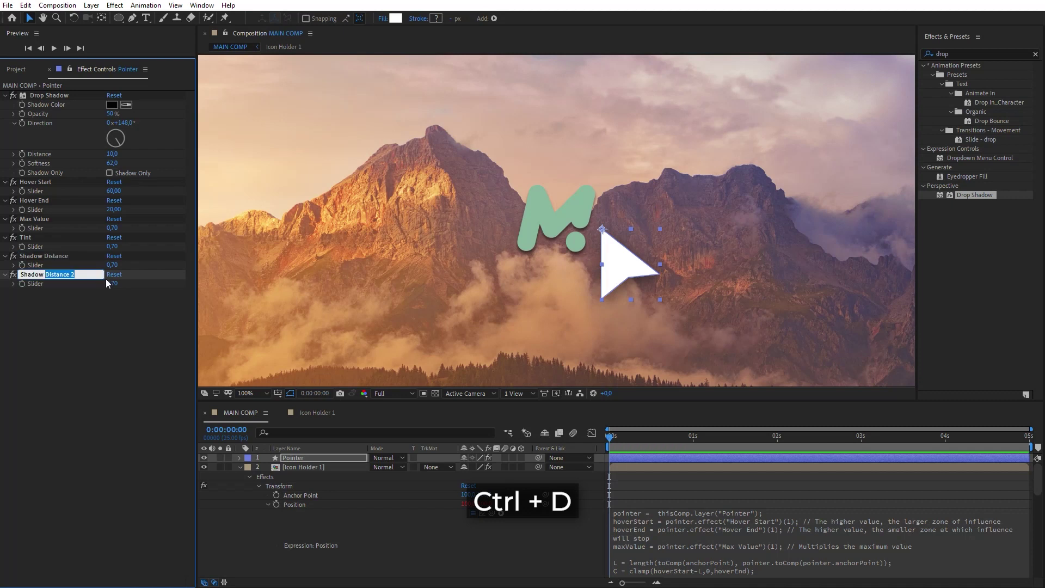
# Step: Name the third copy Shadow Softness and point Amount to Tint's maxValue at the Tint slider
pyautogui.write('Shadow Softness')
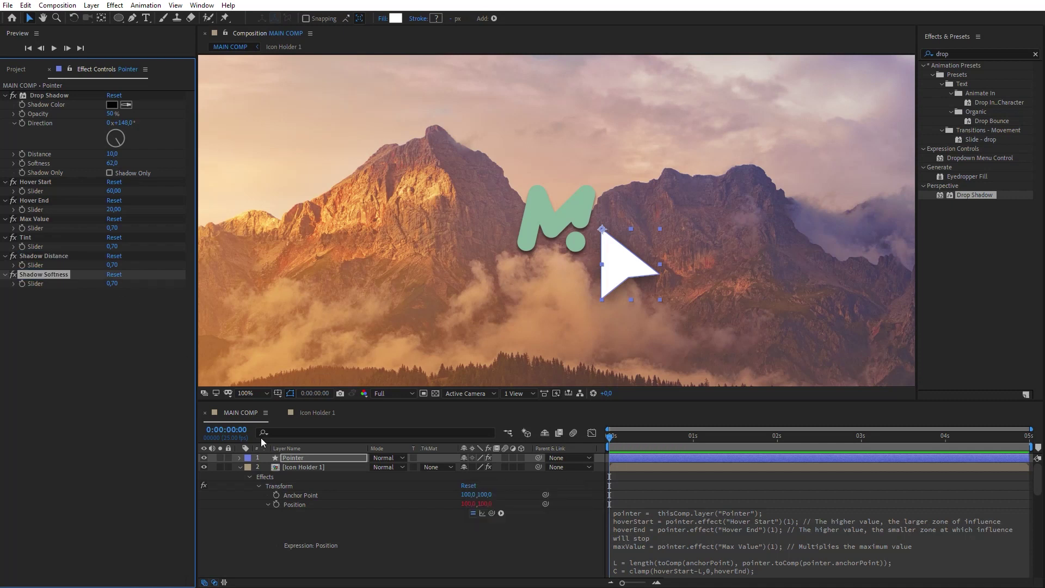
pyautogui.scroll(-5, 316, 475)
pyautogui.click(681, 537)
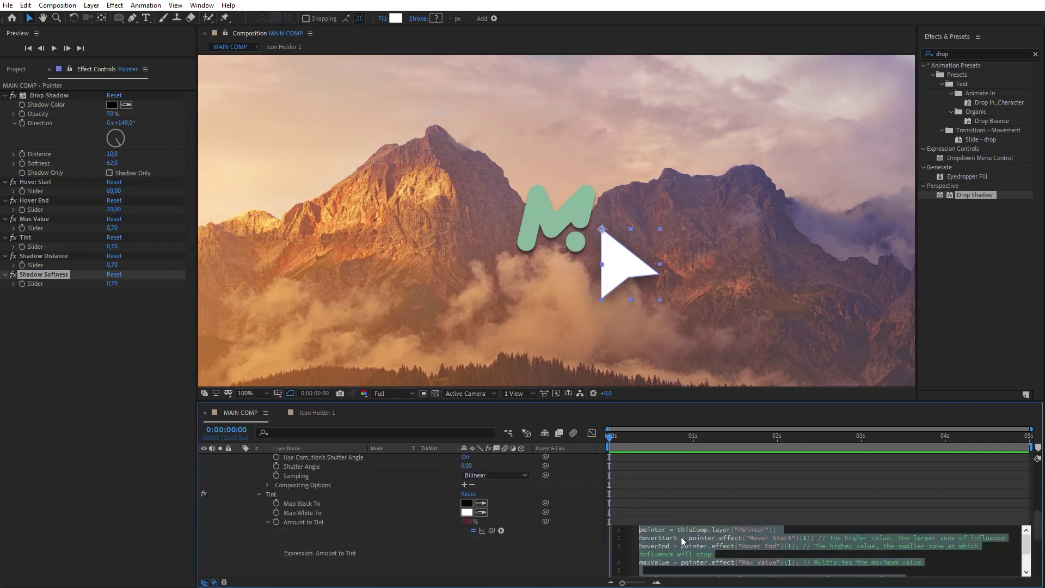
pyautogui.click(742, 546)
pyautogui.write('T')
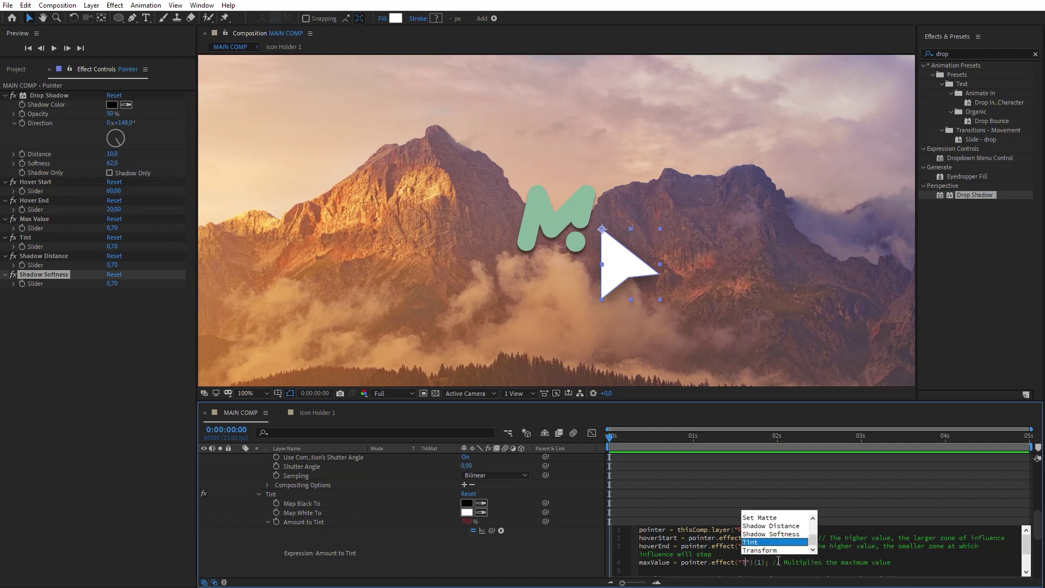
pyautogui.click(767, 544)
pyautogui.click(577, 554)
# Step: Point the Distance expression's maxValue at the Shadow Distance slider
pyautogui.scroll(-3, 578, 554)
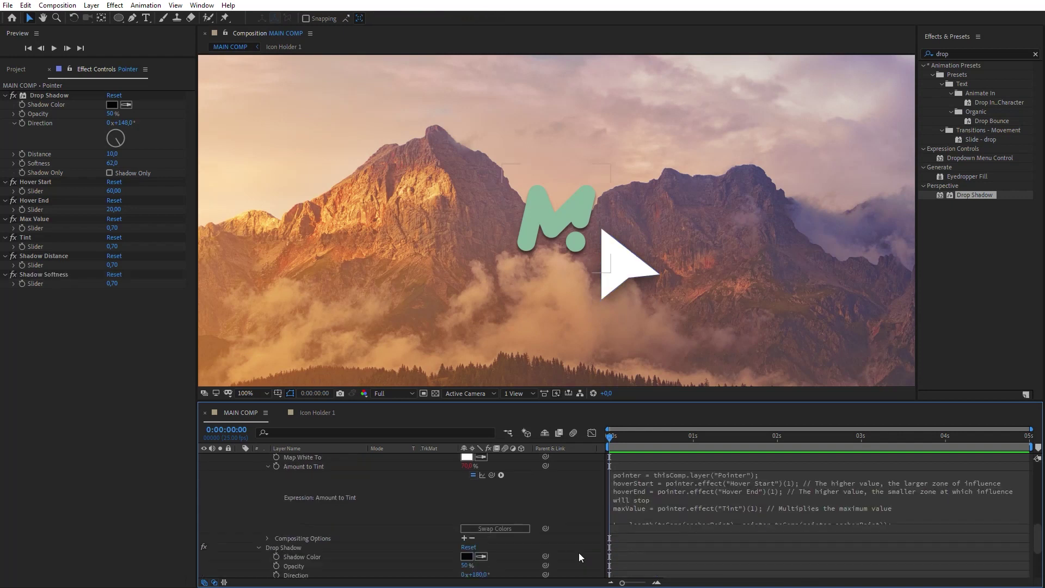
pyautogui.scroll(-1, 593, 547)
pyautogui.click(719, 516)
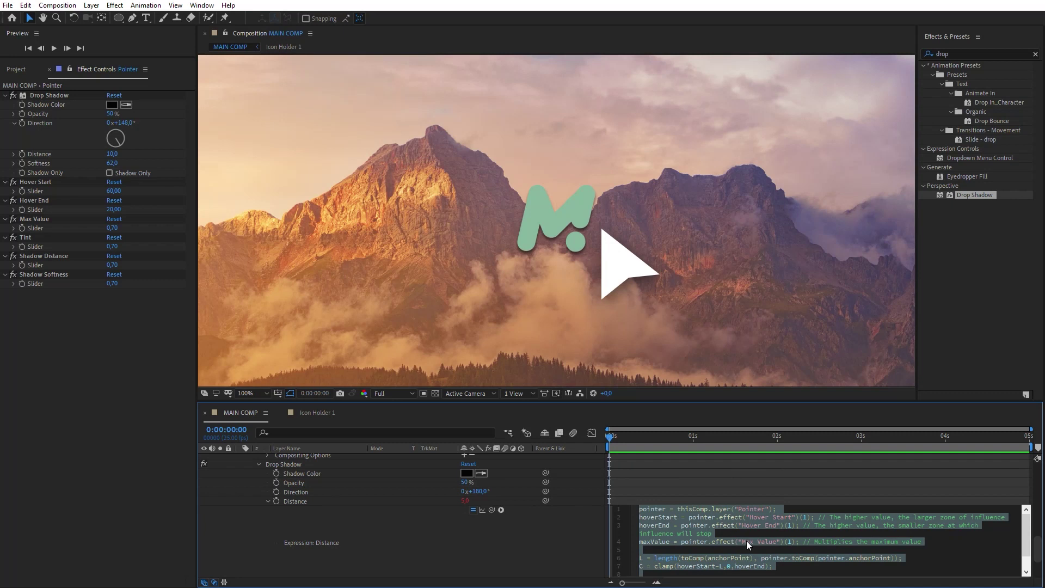
pyautogui.moveTo(743, 541); pyautogui.dragTo(778, 541)
pyautogui.write('Sha')
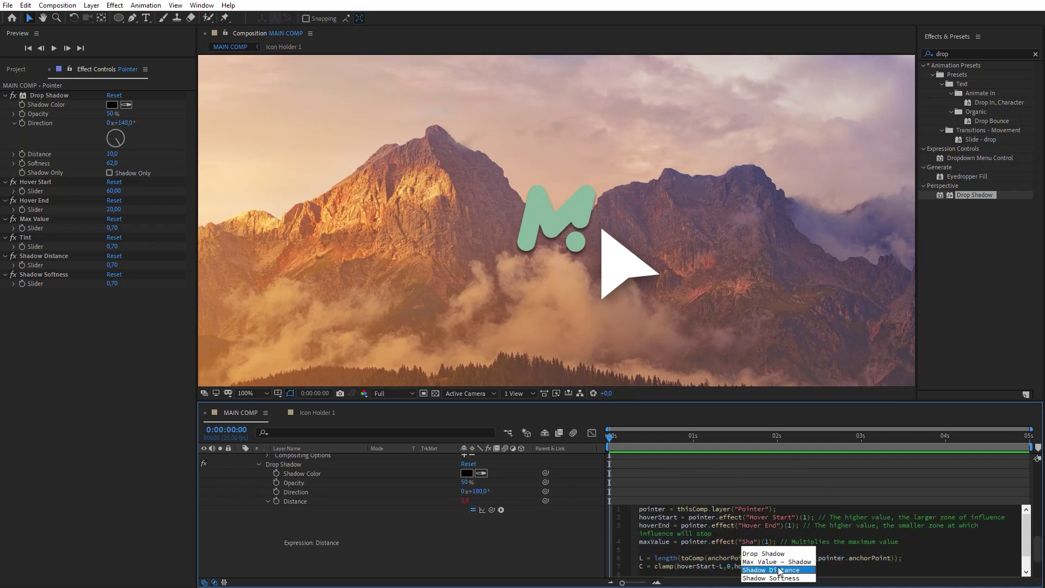
pyautogui.click(773, 569)
pyautogui.click(599, 548)
# Step: Select Max Value in the Softness expression for replacement
pyautogui.scroll(-2, 595, 554)
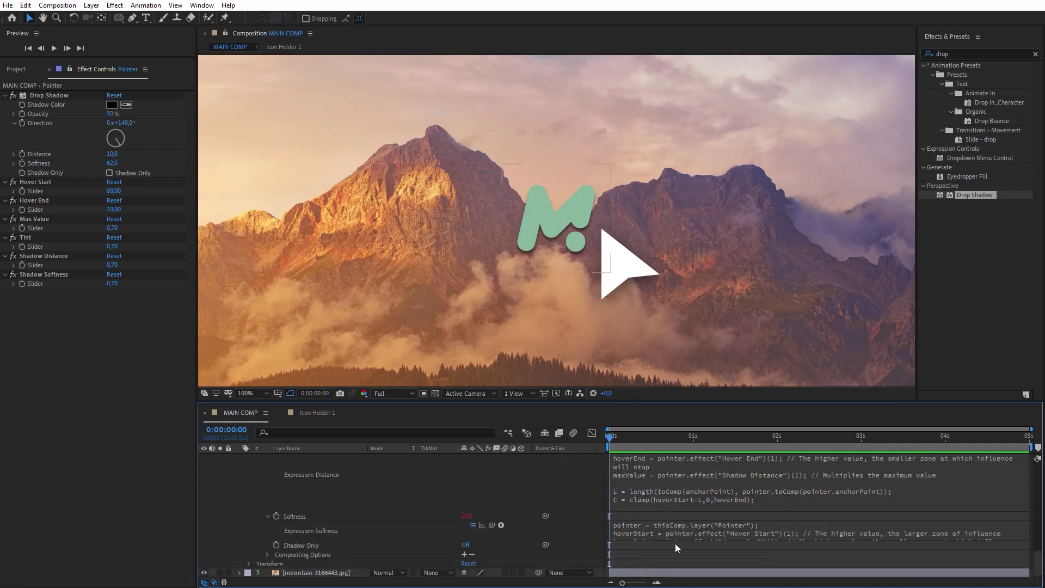
pyautogui.click(709, 536)
pyautogui.hotkey('ctrl', 'c')
pyautogui.moveTo(741, 557); pyautogui.dragTo(778, 556)
# Step: Link the Shadow Softness expression, adjust the Pointer's Tint slider, and test the hover reaction
pyautogui.write('Sha')
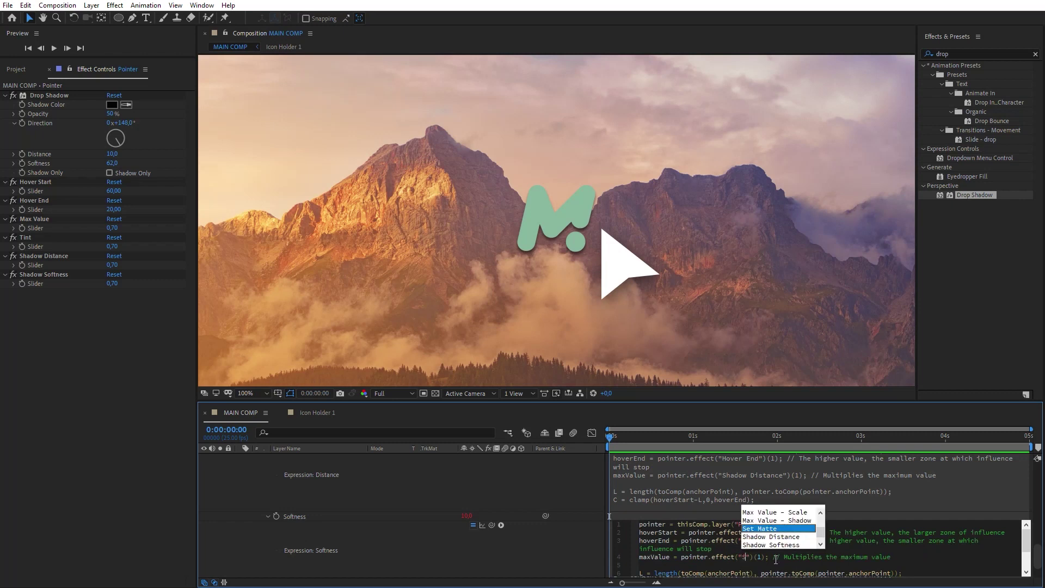
pyautogui.click(783, 544)
pyautogui.click(605, 299)
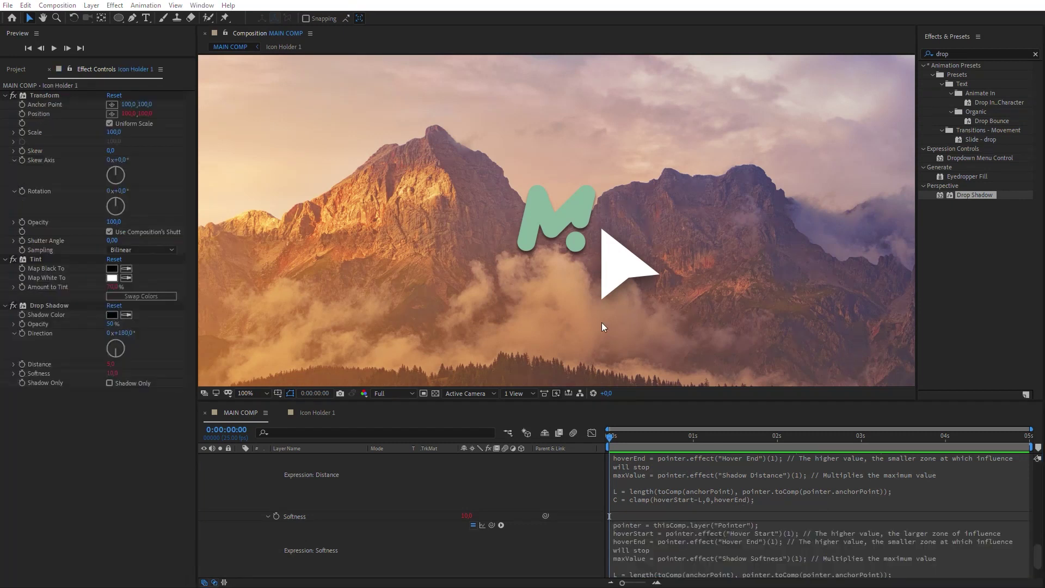
pyautogui.moveTo(114, 250); pyautogui.dragTo(116, 282)
pyautogui.moveTo(584, 247); pyautogui.dragTo(593, 268)
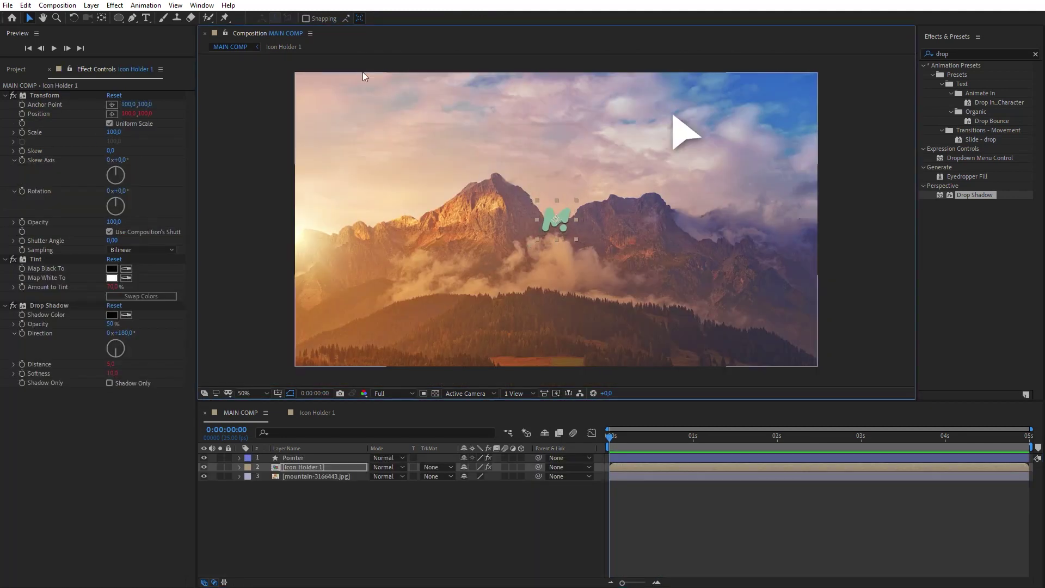
# Step: Duplicate Icon Holder 1 with snapping on, spacing the copies to the right
pyautogui.click(306, 18)
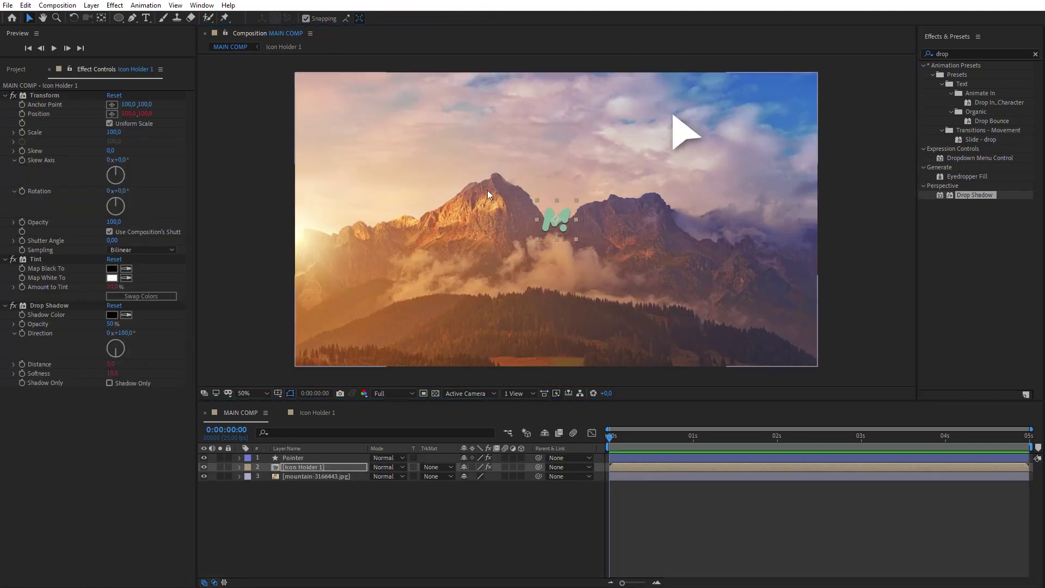
pyautogui.hotkey('ctrl', 'd')
pyautogui.moveTo(543, 218); pyautogui.dragTo(774, 229)
pyautogui.hotkey('ctrl', 'd')
pyautogui.hotkey('ctrl', 'd')
pyautogui.hotkey('ctrl', 'd')
pyautogui.hotkey('ctrl', 'd')
pyautogui.hotkey('ctrl', 'd')
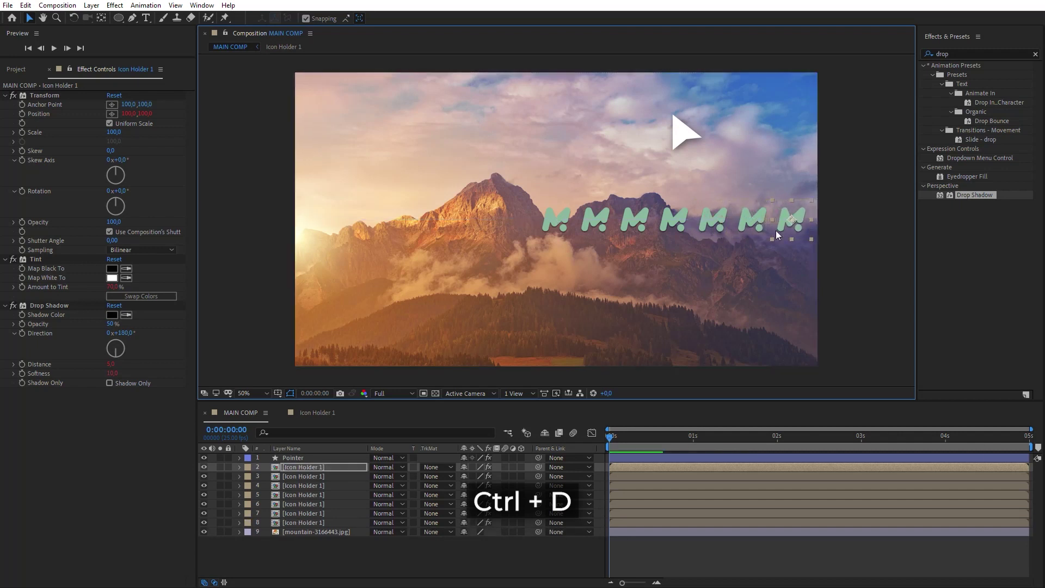
# Step: Move all seven icons to the frame bottom using the safe guides, with the pointer beside them
pyautogui.click(305, 18)
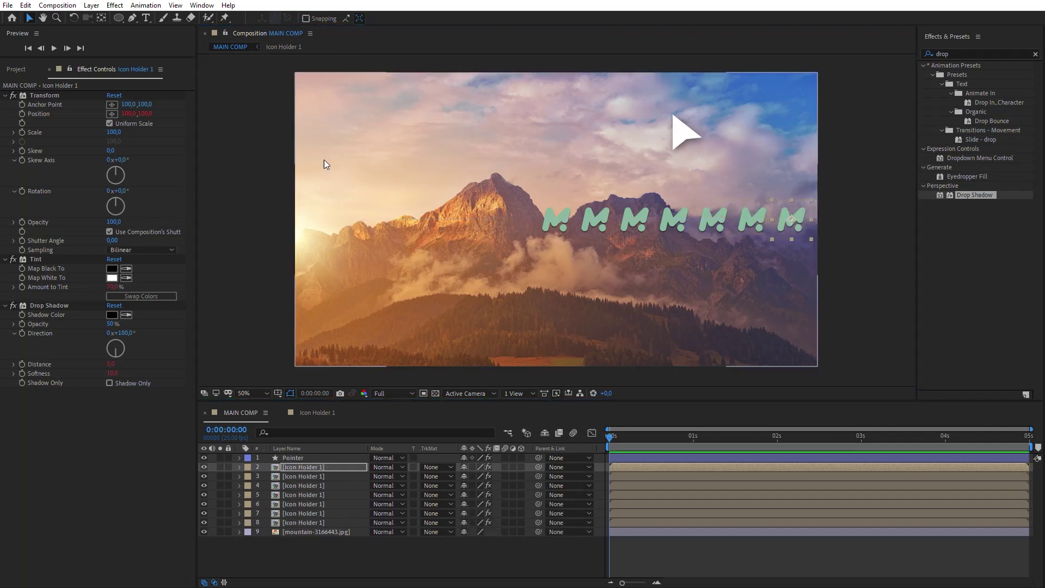
pyautogui.click(277, 393)
pyautogui.click(304, 408)
pyautogui.keyDown('shift'); pyautogui.click(316, 522); pyautogui.keyUp('shift')
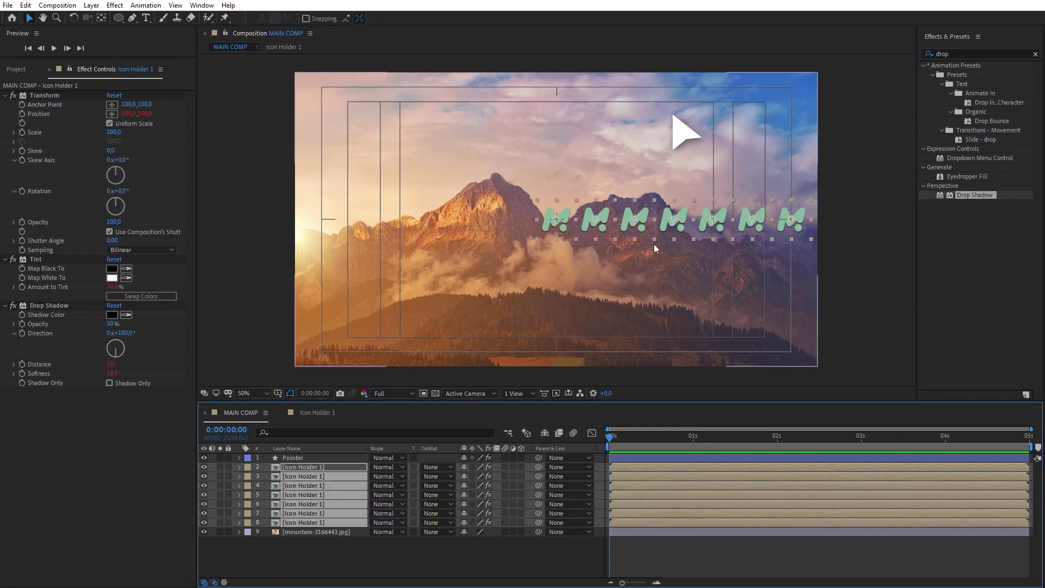
pyautogui.moveTo(642, 213); pyautogui.dragTo(536, 320)
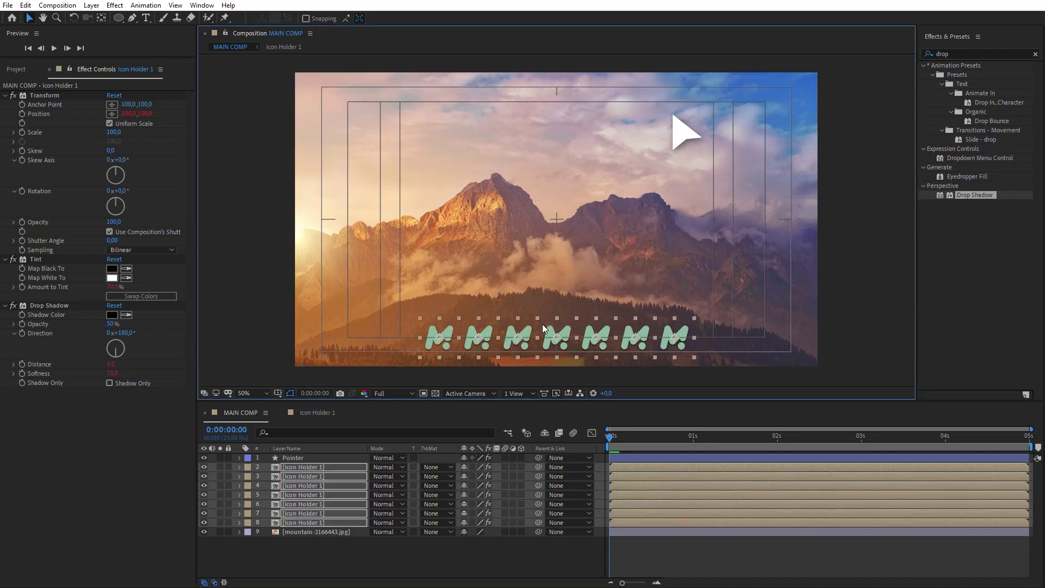
pyautogui.press("'")
pyautogui.moveTo(681, 156); pyautogui.dragTo(765, 353)
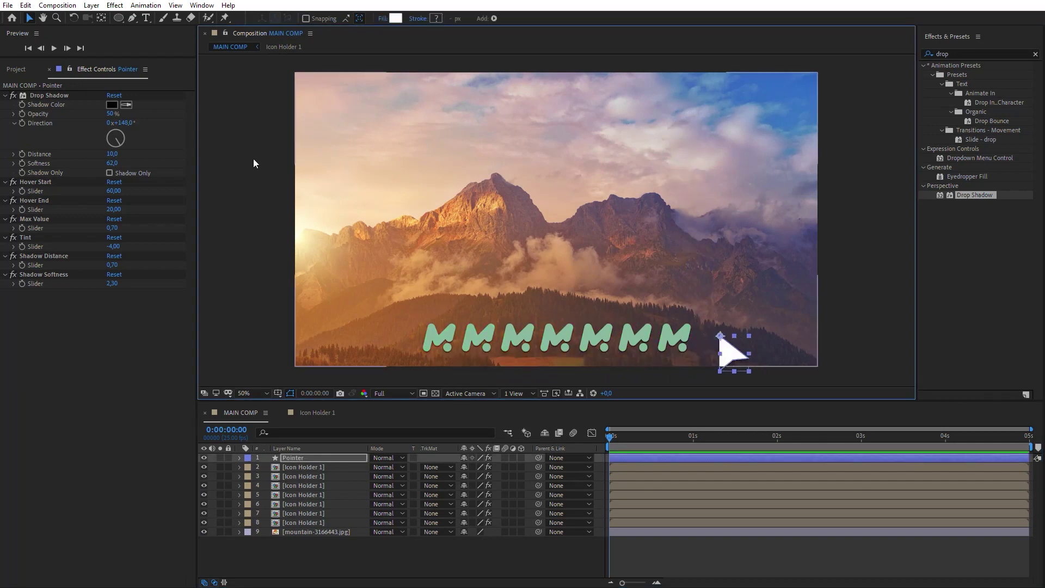
# Step: Duplicate the holder comps and swap Icon Holder 1's M logo for a scaled Ae logo
pyautogui.click(15, 70)
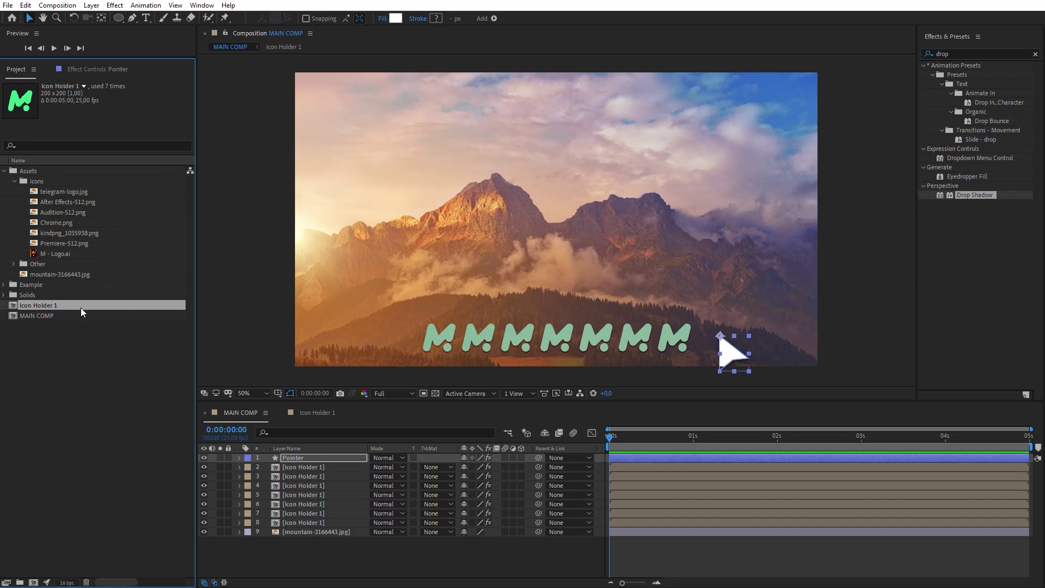
pyautogui.hotkey('ctrl', 'd')
pyautogui.hotkey('ctrl', 'd')
pyautogui.hotkey('ctrl', 'd')
pyautogui.hotkey('ctrl', 'd')
pyautogui.hotkey('ctrl', 'd')
pyautogui.hotkey('ctrl', 'd')
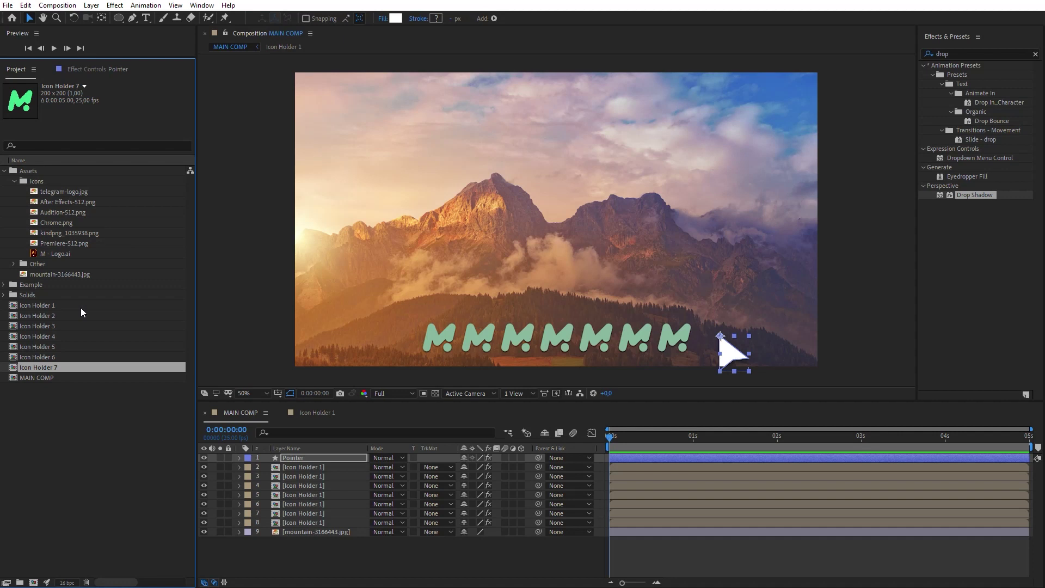
pyautogui.doubleClick(74, 301)
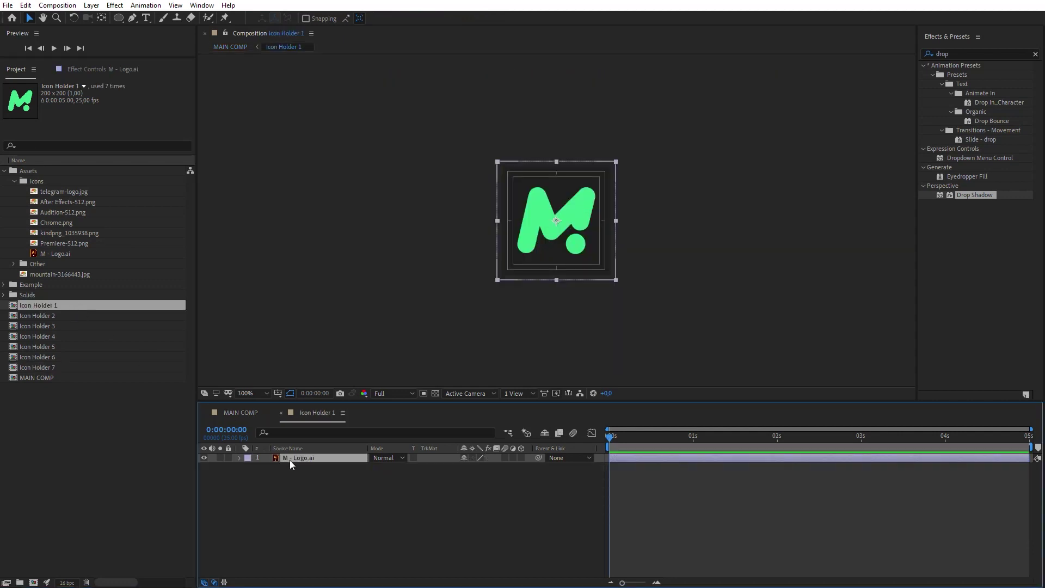
pyautogui.press('Delete')
pyautogui.moveTo(69, 202); pyautogui.dragTo(307, 469)
pyautogui.moveTo(417, 223); pyautogui.dragTo(511, 231)
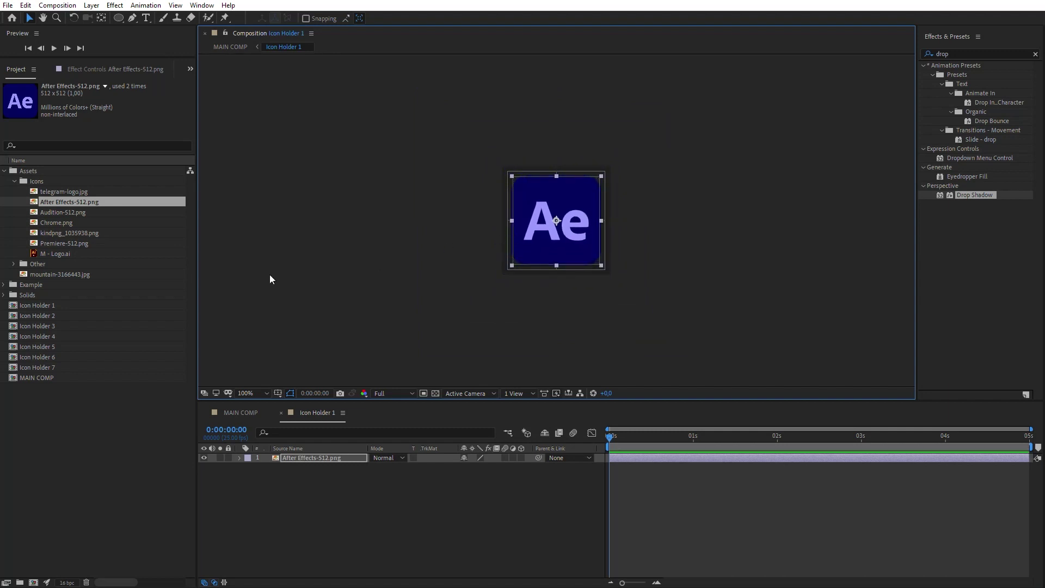
# Step: Replace Icon Holder 2's M logo with the Audition logo, scaled to fit
pyautogui.click(55, 318)
pyautogui.doubleClick(55, 318)
pyautogui.click(296, 458)
pyautogui.press('Delete')
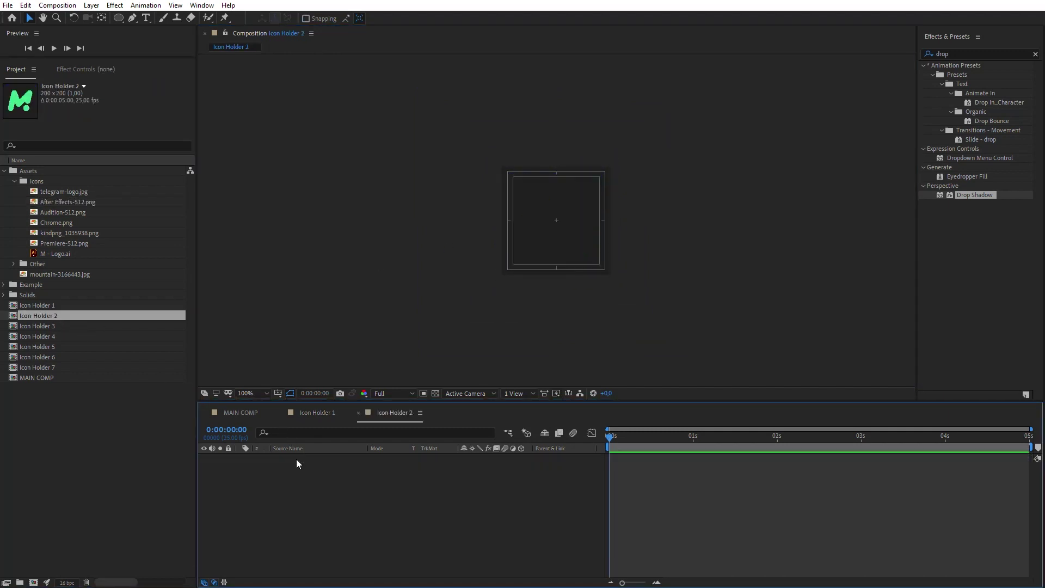
pyautogui.moveTo(63, 213); pyautogui.dragTo(332, 490)
pyautogui.moveTo(424, 219); pyautogui.dragTo(507, 224)
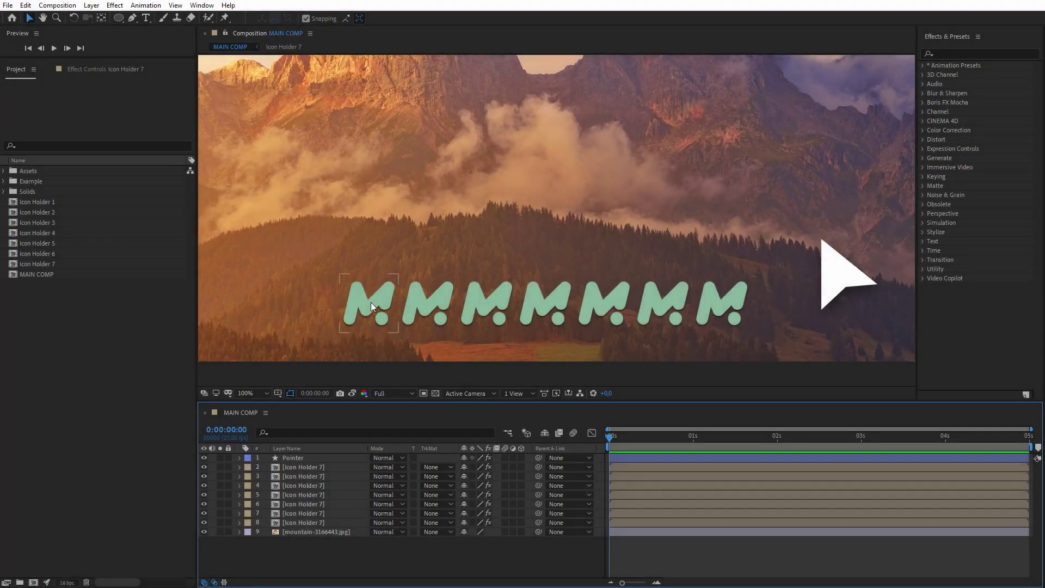
# Step: Replace the first three M icons in the row with Icon Holders 1, 2 and 3
pyautogui.click(371, 305)
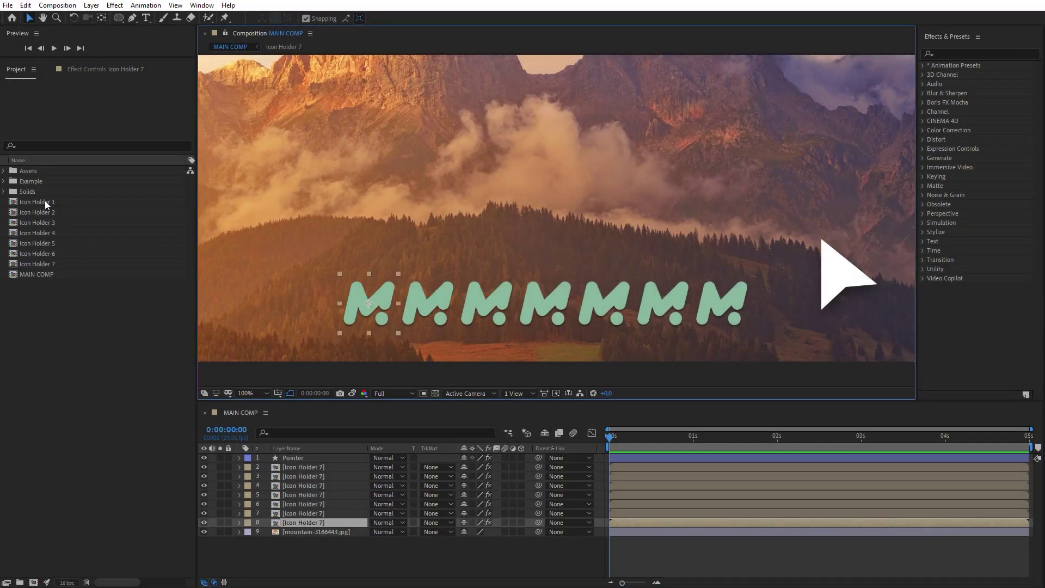
pyautogui.moveTo(45, 201); pyautogui.dragTo(360, 296)
pyautogui.click(431, 310)
pyautogui.moveTo(87, 213); pyautogui.dragTo(489, 313)
pyautogui.click(488, 313)
pyautogui.moveTo(38, 222); pyautogui.dragTo(534, 318)
# Step: Replace the fourth to sixth M icons with Icon Holders 4–6 and move the pointer beside the last
pyautogui.click(545, 310)
pyautogui.click(604, 310)
pyautogui.moveTo(55, 243); pyautogui.dragTo(605, 310)
pyautogui.click(662, 305)
pyautogui.moveTo(33, 253); pyautogui.dragTo(663, 303)
pyautogui.click(833, 286)
pyautogui.moveTo(832, 286); pyautogui.dragTo(643, 348)
pyautogui.moveTo(719, 345); pyautogui.dragTo(795, 318)
# Step: Copy the hover expression code from Icon Holder 7's Position property
pyautogui.click(734, 299)
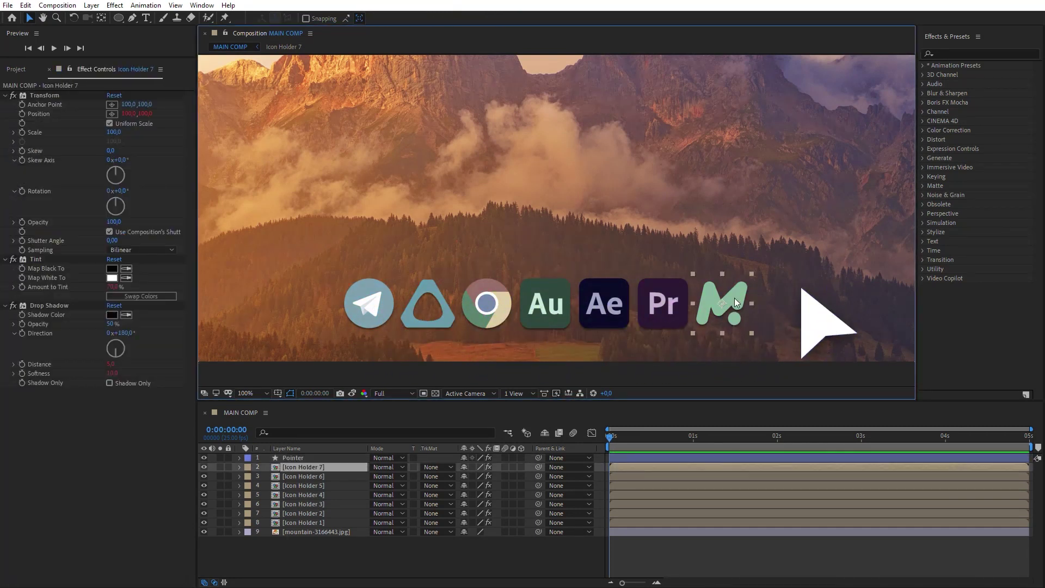
pyautogui.press('s')
pyautogui.hotkey('shift', 'p')
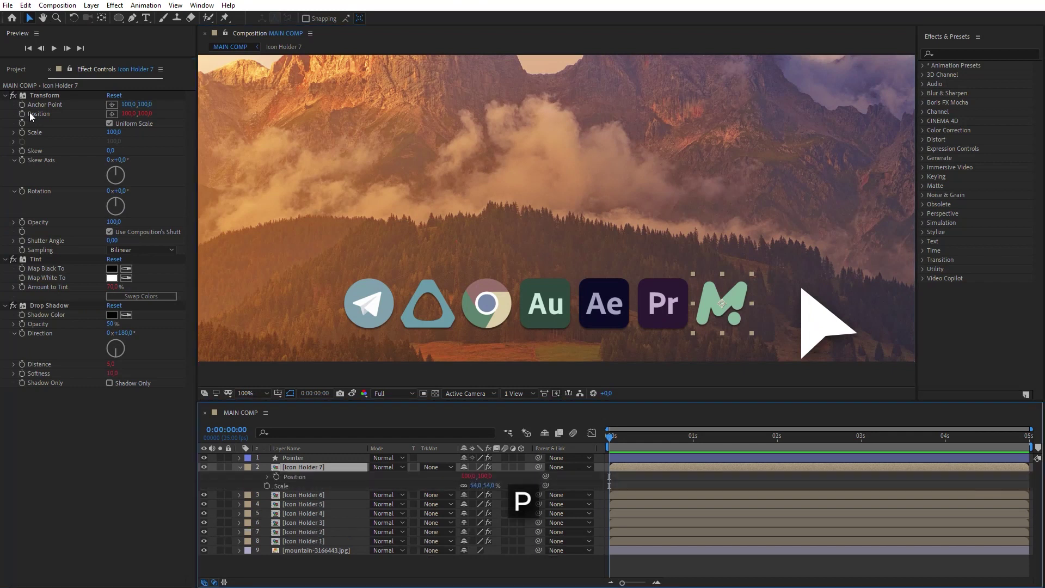
pyautogui.keyDown('alt'); pyautogui.click(271, 477); pyautogui.keyUp('alt')
pyautogui.hotkey('ctrl', 'v')
pyautogui.hotkey('ctrl', 'a')
pyautogui.rightClick(680, 494)
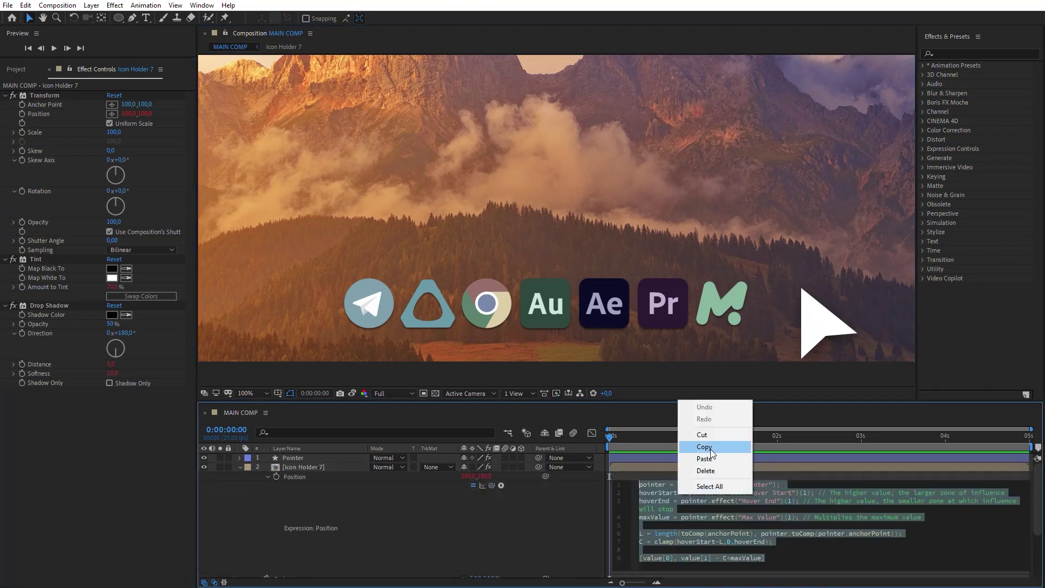
pyautogui.click(709, 448)
# Step: Paste the hover code as Icon Holder 7's Scale expression
pyautogui.click(285, 466)
pyautogui.press('s')
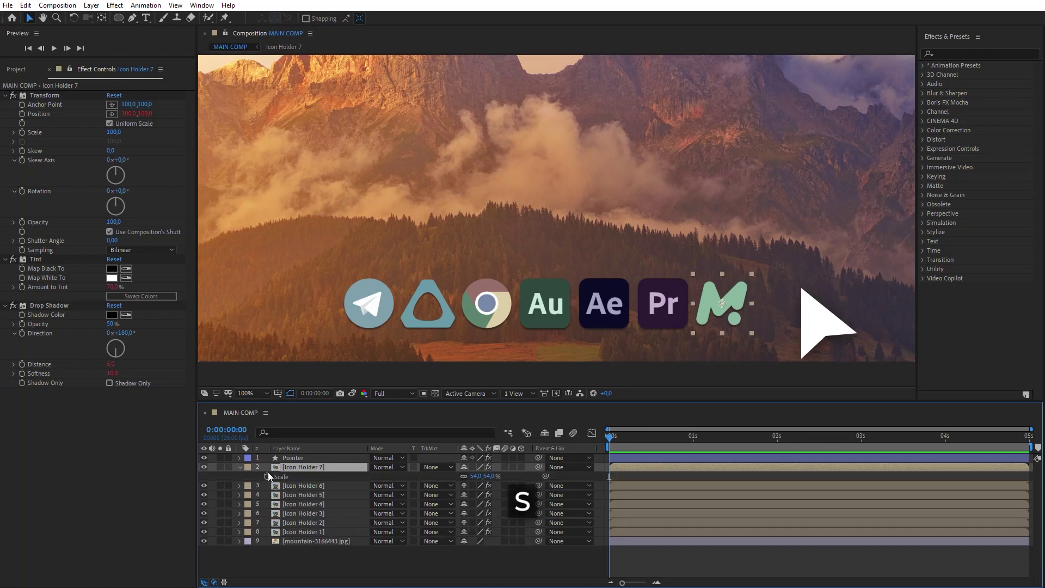
pyautogui.keyDown('alt'); pyautogui.click(267, 476); pyautogui.keyUp('alt')
pyautogui.rightClick(653, 489)
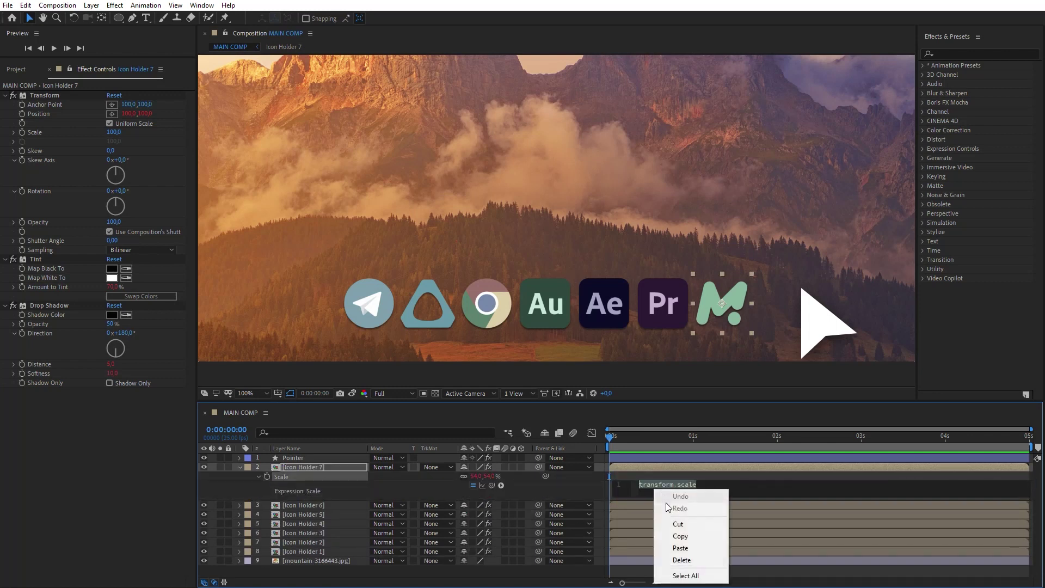
pyautogui.click(681, 547)
# Step: Add a Scale slider to Pointer, duplicated from Shadow Softness, with value 2
pyautogui.click(329, 460)
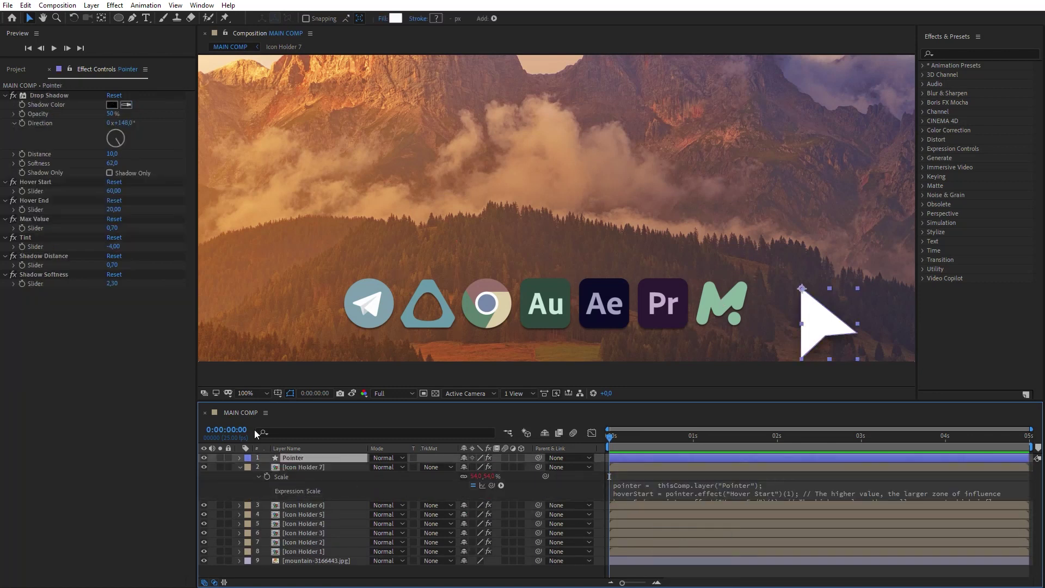
pyautogui.click(67, 275)
pyautogui.hotkey('ctrl', 'd')
pyautogui.press('Return')
pyautogui.write('Scale')
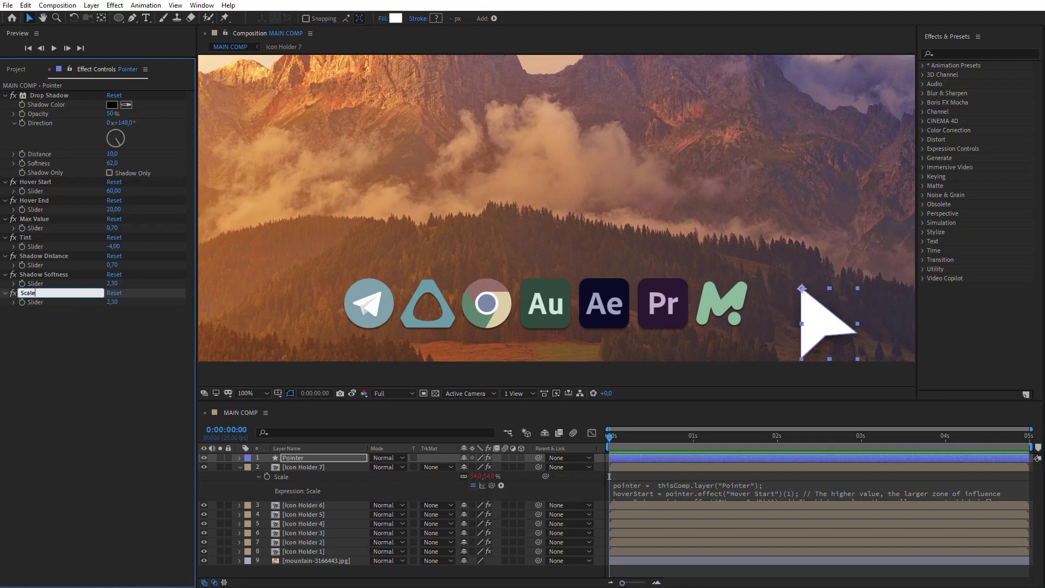
pyautogui.press('Return')
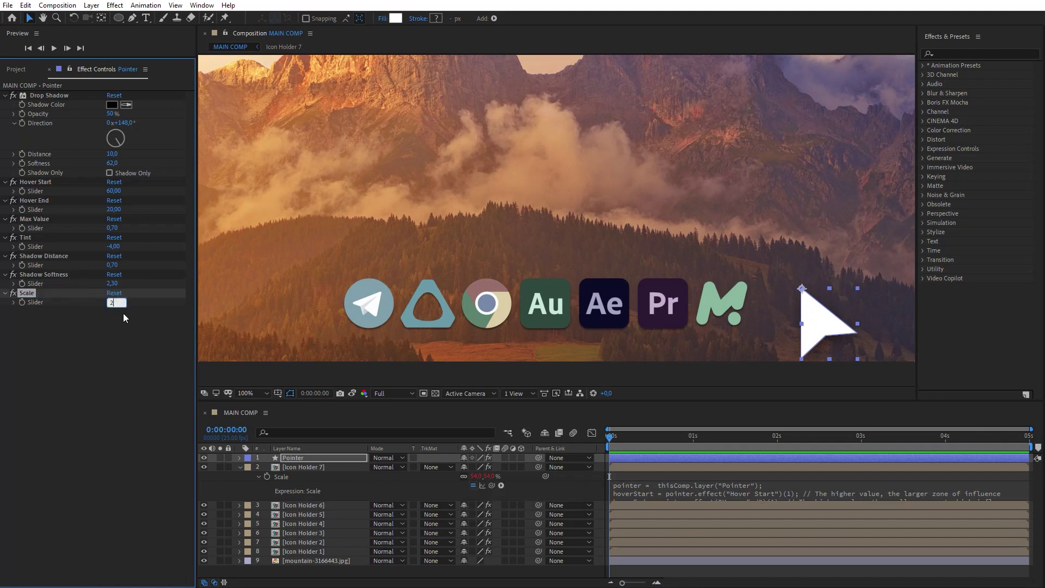
pyautogui.write('2')
pyautogui.click(125, 316)
# Step: Swap the Max Value reference in the Scale expression for the Scale slider and test
pyautogui.click(665, 491)
pyautogui.click(743, 515)
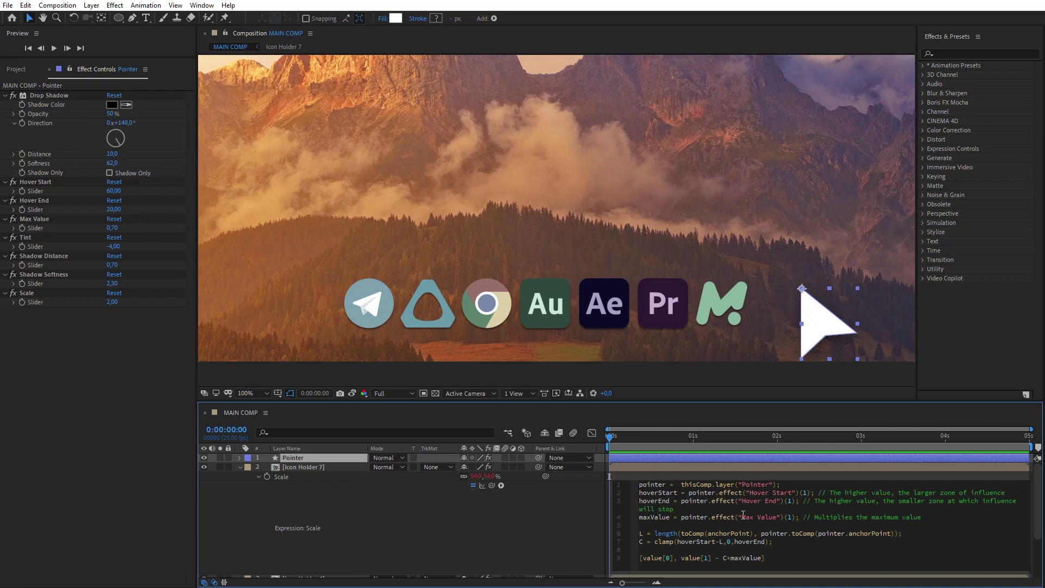
pyautogui.write('Scale')
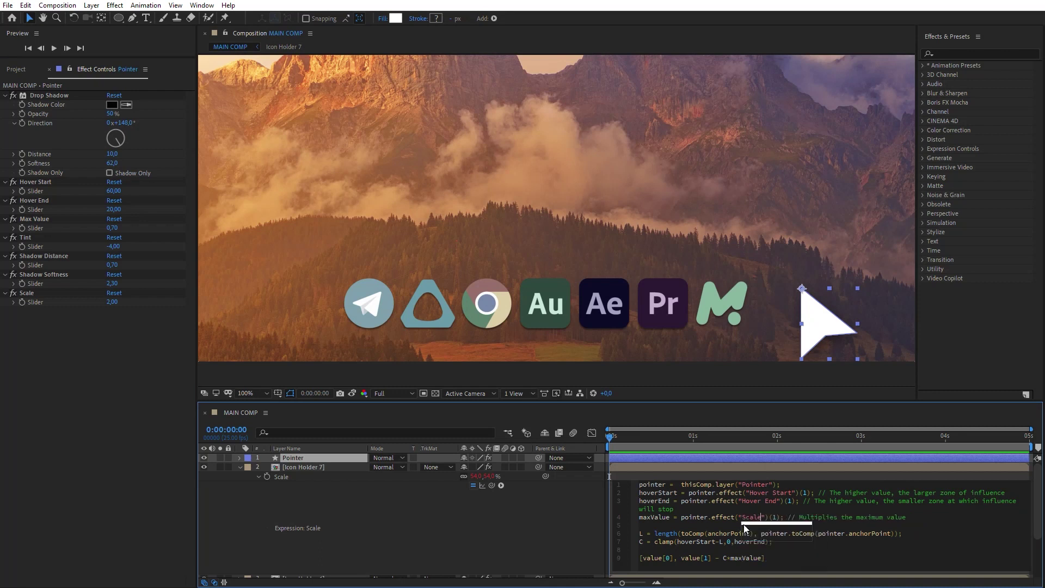
pyautogui.click(821, 332)
pyautogui.moveTo(822, 332); pyautogui.dragTo(786, 349)
# Step: Append the + C*maxValue term after value[0] in the expression's last line and test scaling
pyautogui.click(714, 558)
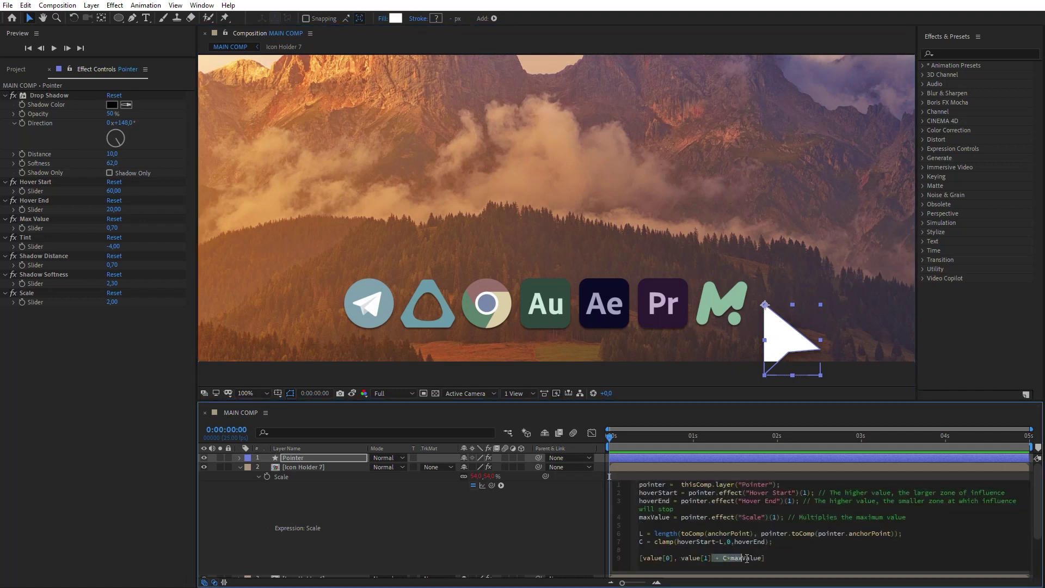
pyautogui.moveTo(749, 559); pyautogui.dragTo(761, 562)
pyautogui.hotkey('ctrl', 'c')
pyautogui.click(672, 558)
pyautogui.hotkey('ctrl', 'v')
pyautogui.click(693, 325)
pyautogui.moveTo(795, 348); pyautogui.dragTo(760, 344)
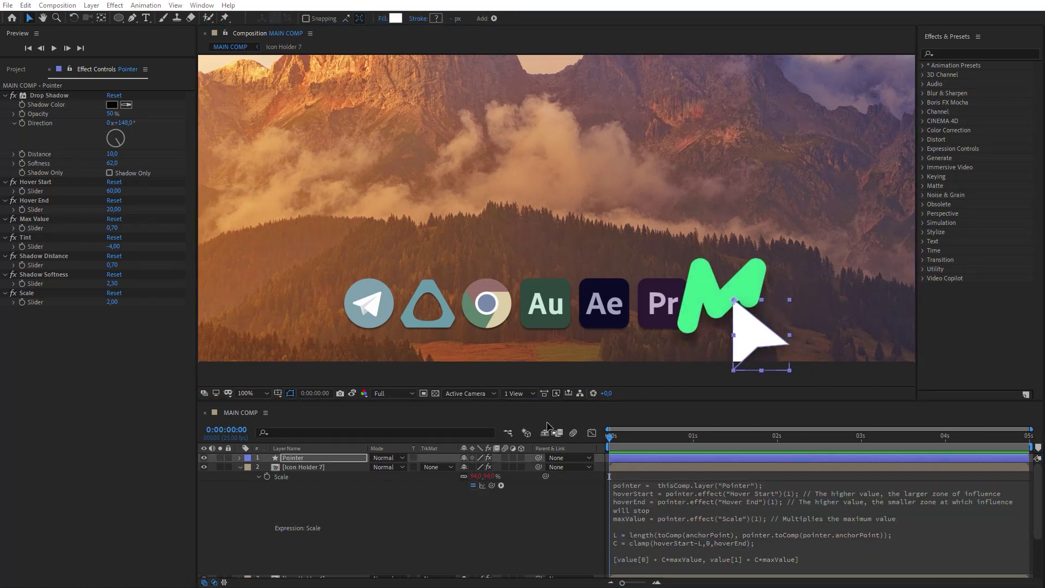
# Step: Copy Icon Holder 7's Scale expression onto Icon Holders 1 through 6
pyautogui.click(296, 478)
pyautogui.hotkey('ctrl', 'c')
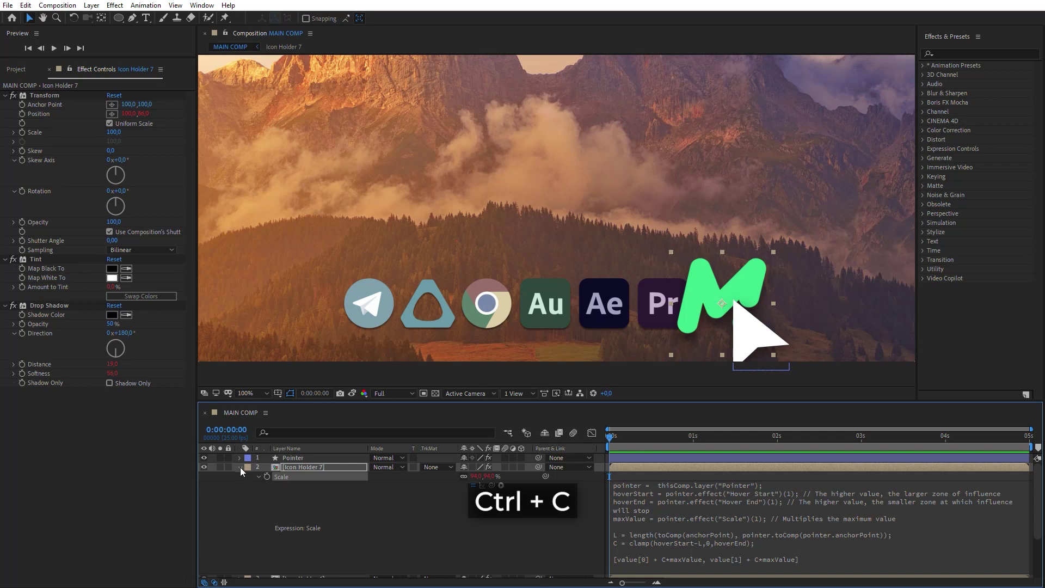
pyautogui.click(240, 467)
pyautogui.click(286, 476)
pyautogui.keyDown('shift'); pyautogui.click(309, 520); pyautogui.keyUp('shift')
pyautogui.hotkey('ctrl', 'v')
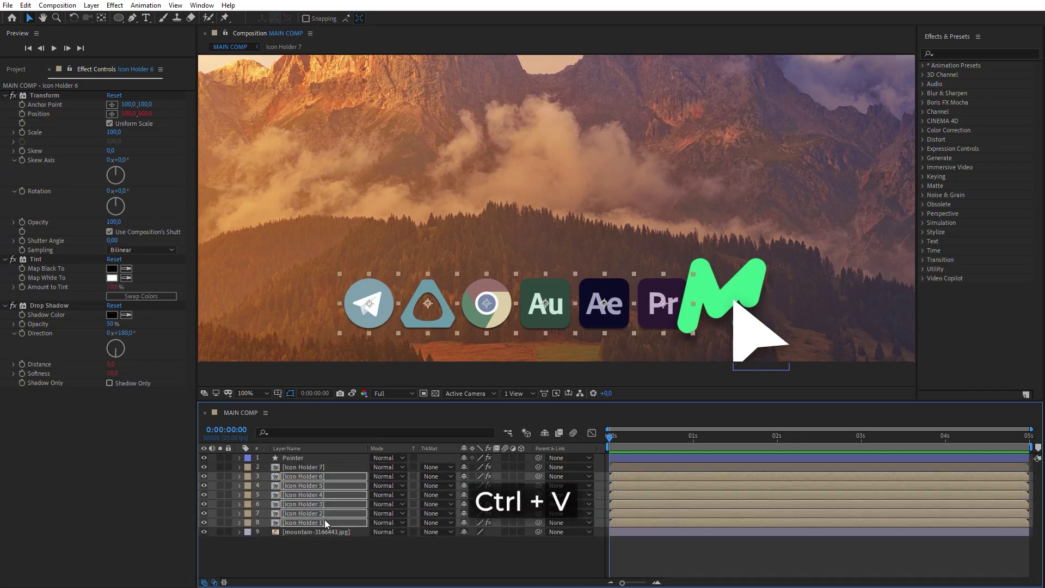
pyautogui.click(296, 458)
# Step: Set the Pointer's Scale slider to 0,3
pyautogui.moveTo(760, 343); pyautogui.dragTo(658, 347)
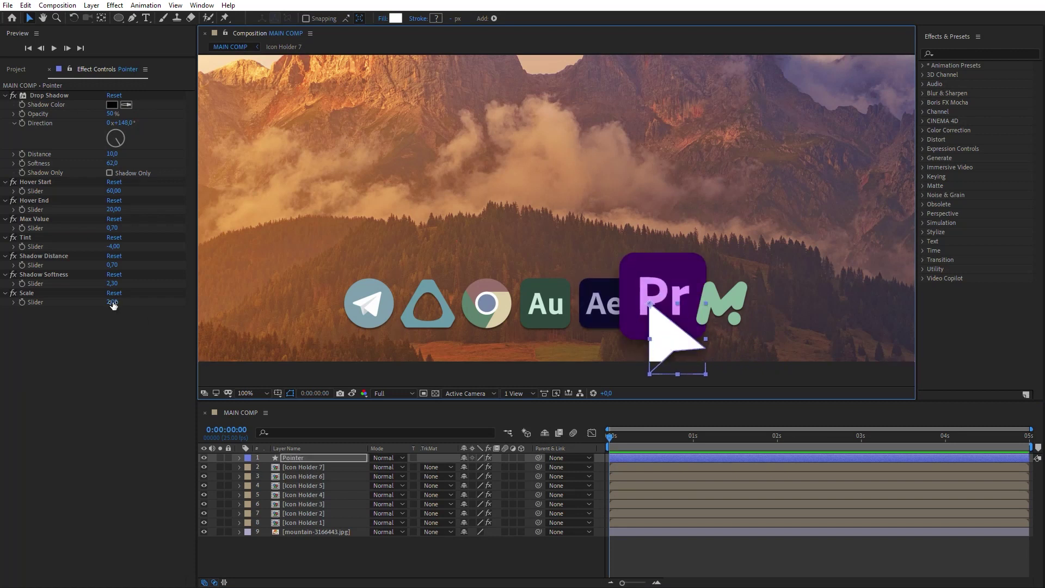
pyautogui.click(112, 303)
pyautogui.write(',3')
pyautogui.press('Return')
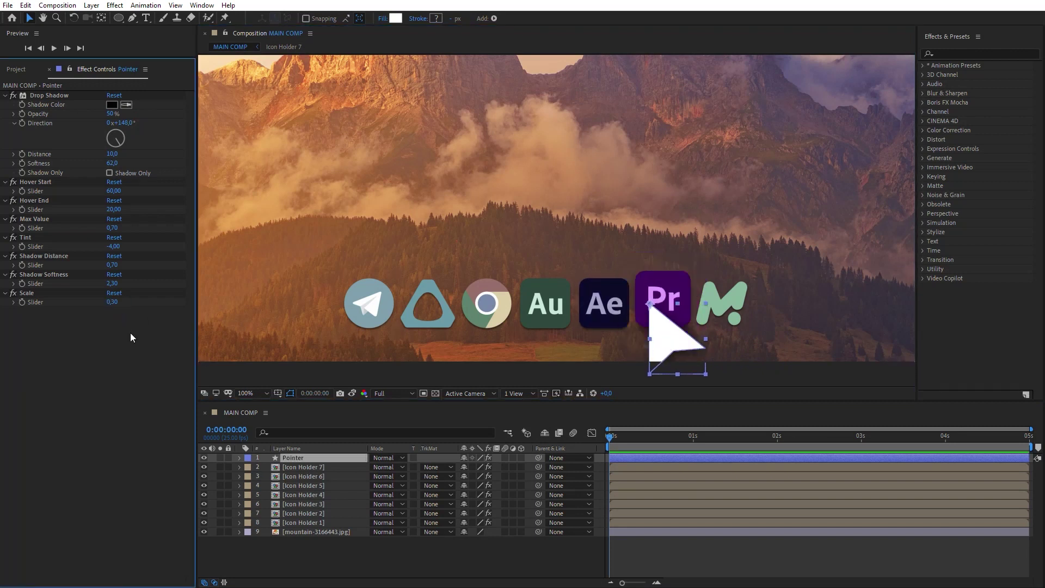
# Step: Raise Hover Start and Hover End, lower Max Value to 0,30 and Shadow Distance to 0,20, then test
pyautogui.moveTo(114, 191); pyautogui.dragTo(175, 198)
pyautogui.moveTo(114, 210); pyautogui.dragTo(185, 214)
pyautogui.moveTo(114, 228); pyautogui.dragTo(104, 229)
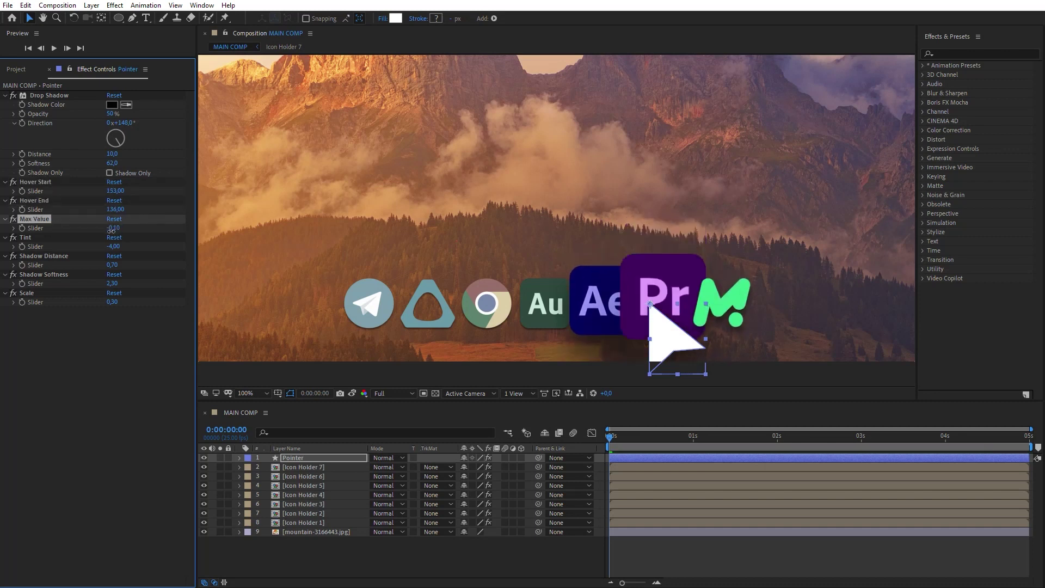
pyautogui.moveTo(112, 265); pyautogui.dragTo(114, 268)
pyautogui.moveTo(667, 337)
pyautogui.mouseDown()
pyautogui.moveTo(421, 346)
pyautogui.moveTo(738, 346)
pyautogui.moveTo(670, 351)
pyautogui.mouseUp()
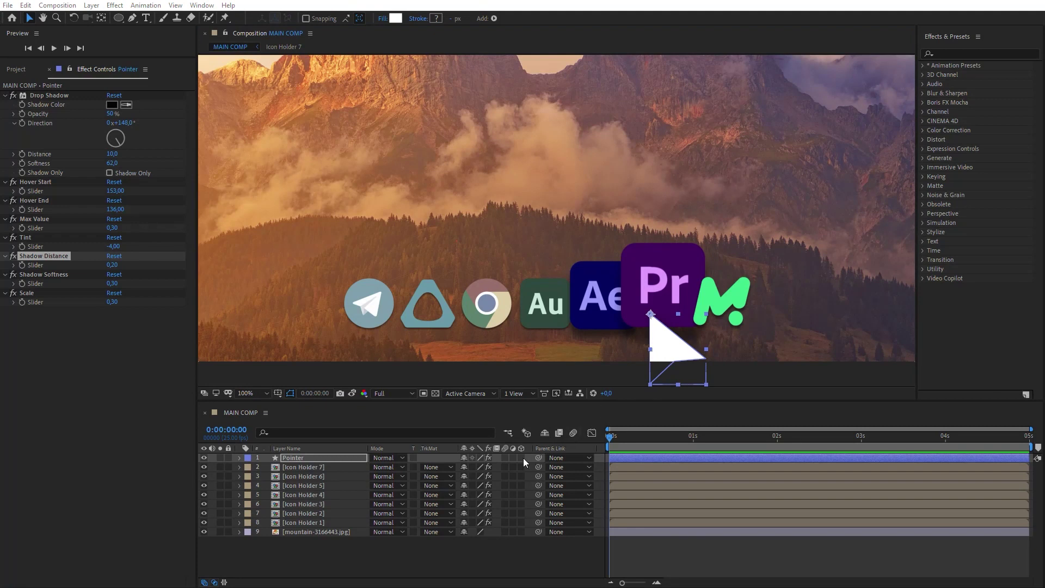
# Step: Make the icon layers 3D and copy the hover expression from the WordPad document
pyautogui.moveTo(523, 458); pyautogui.dragTo(521, 514)
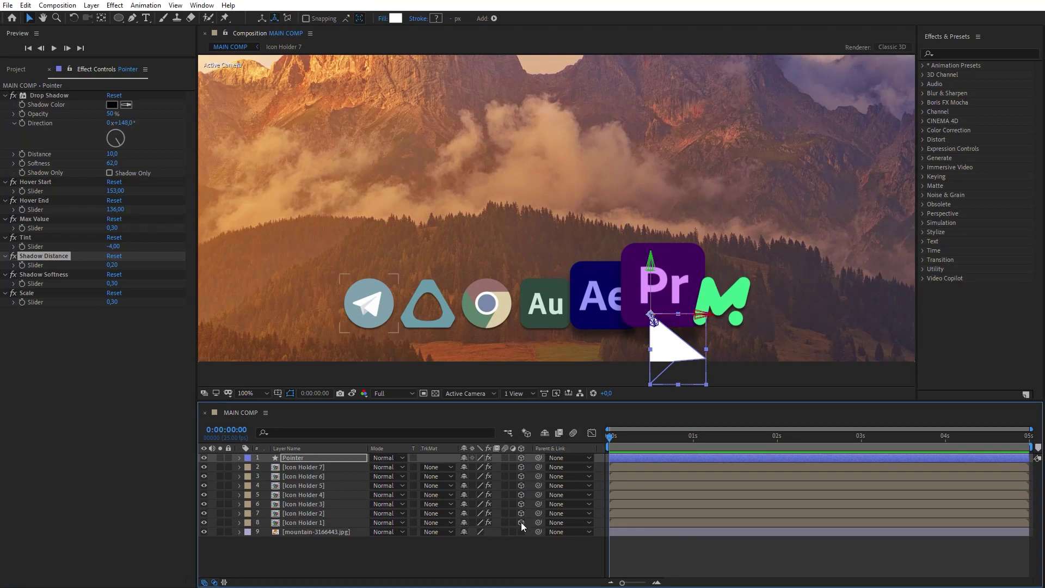
pyautogui.hotkey('alt', 'Tab')
pyautogui.moveTo(549, 333); pyautogui.dragTo(351, 212)
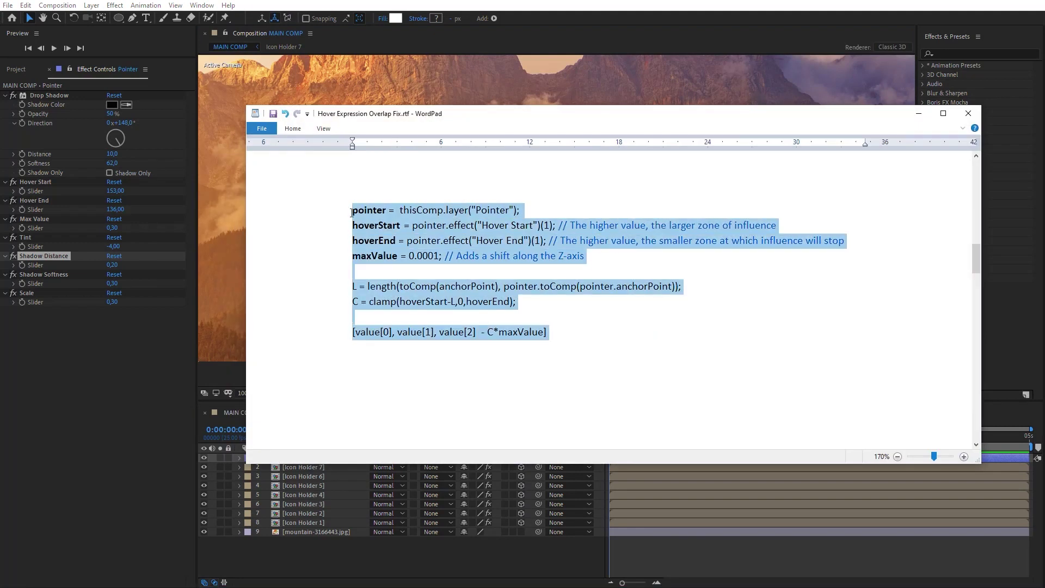
pyautogui.rightClick(424, 234)
pyautogui.click(447, 255)
pyautogui.hotkey('alt', 'Tab')
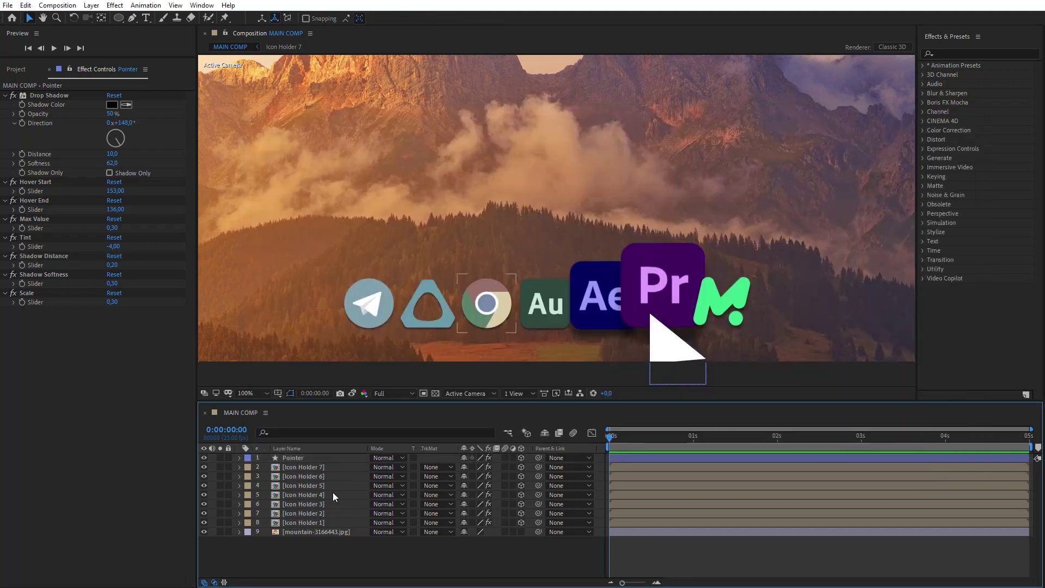
# Step: Paste the hover expression into the Position of Icon Holders 7, 6 and 5
pyautogui.click(323, 468)
pyautogui.keyDown('shift'); pyautogui.click(325, 521); pyautogui.keyUp('shift')
pyautogui.press('p')
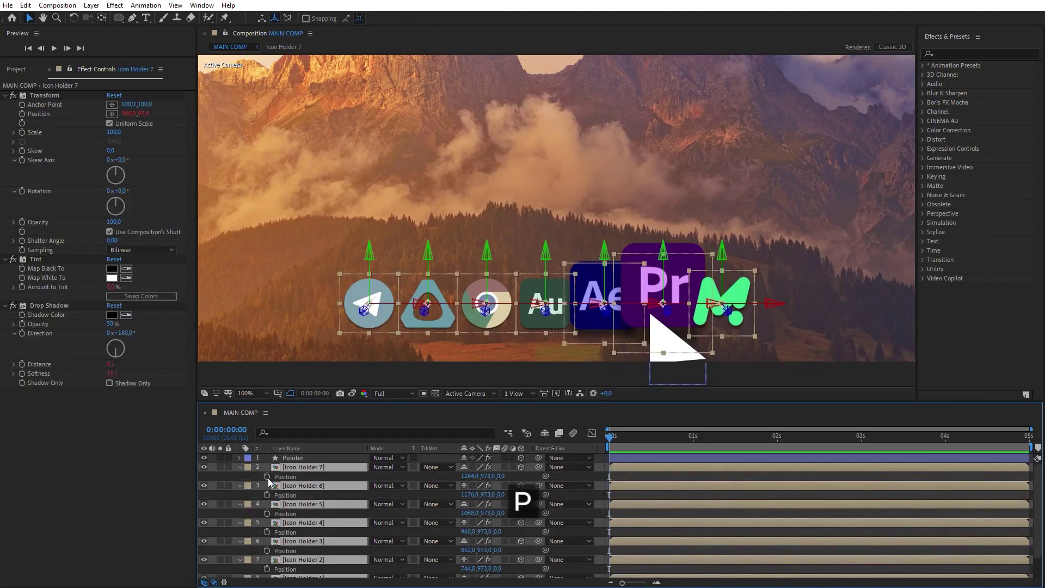
pyautogui.keyDown('alt'); pyautogui.click(267, 477); pyautogui.keyUp('alt')
pyautogui.hotkey('ctrl', 'v')
pyautogui.click(266, 516)
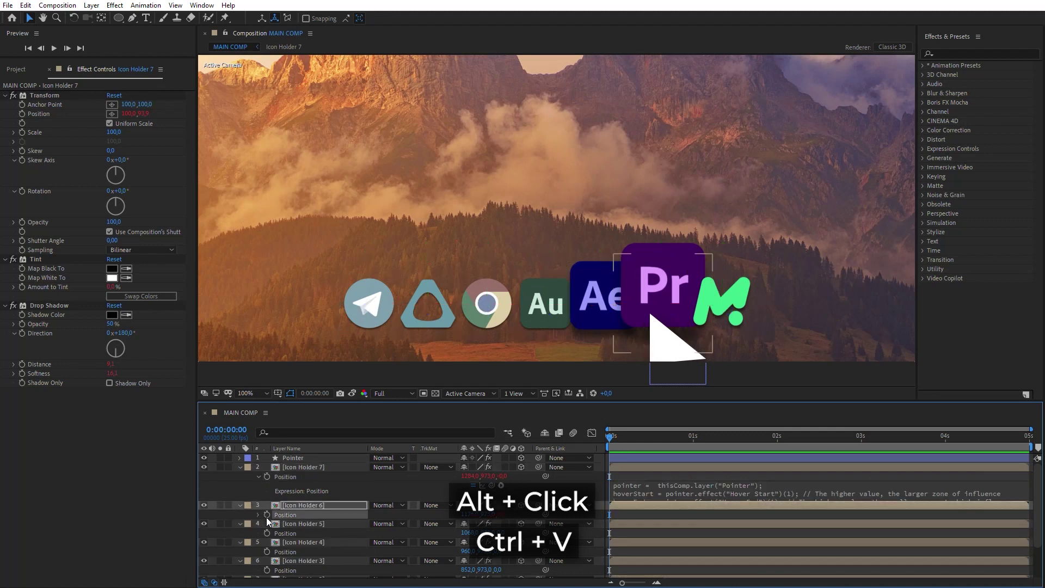
pyautogui.keyDown('alt'); pyautogui.click(267, 515); pyautogui.keyUp('alt')
pyautogui.hotkey('ctrl', 'v')
pyautogui.keyDown('alt'); pyautogui.click(266, 552); pyautogui.keyUp('alt')
pyautogui.hotkey('ctrl', 'v')
# Step: Paste the hover expression into the Position of Icon Holders 4, 3, 2 and 1
pyautogui.scroll(-3, 250, 557)
pyautogui.keyDown('alt'); pyautogui.click(266, 548); pyautogui.keyUp('alt')
pyautogui.hotkey('ctrl', 'v')
pyautogui.keyDown('alt'); pyautogui.click(267, 539); pyautogui.keyUp('alt')
pyautogui.hotkey('ctrl', 'v')
pyautogui.scroll(-1, 253, 538)
pyautogui.keyDown('alt'); pyautogui.click(267, 545); pyautogui.keyUp('alt')
pyautogui.hotkey('ctrl', 'v')
pyautogui.scroll(-1, 264, 560)
pyautogui.keyDown('alt'); pyautogui.click(267, 561); pyautogui.keyUp('alt')
pyautogui.hotkey('ctrl', 'v')
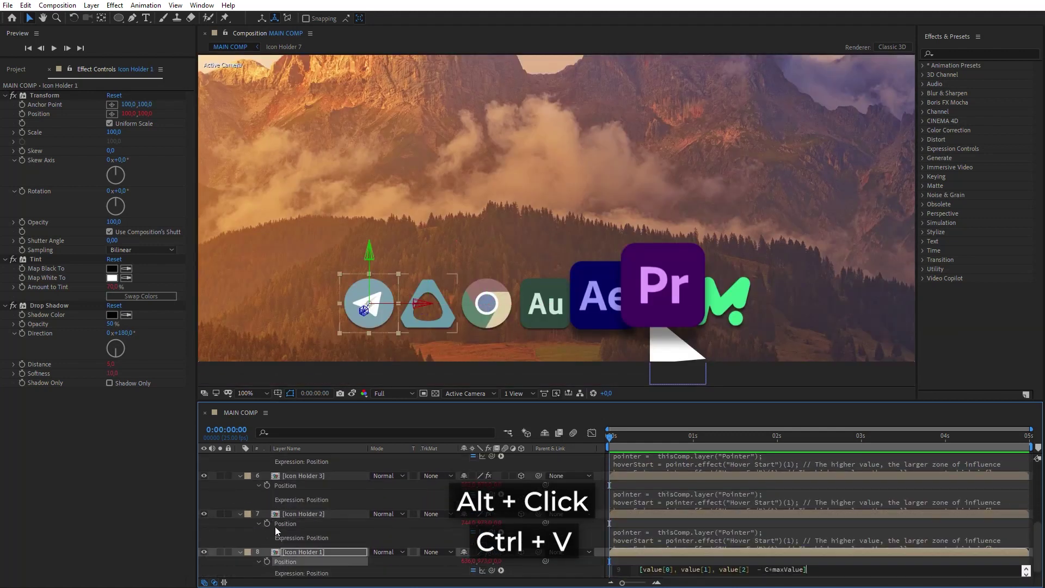
pyautogui.click(253, 518)
pyautogui.hotkey('ctrl', 'a')
# Step: Add an adjustment layer directly under Pointer and place the pointer graphic on the Ae icon
pyautogui.click(240, 519)
pyautogui.click(308, 458)
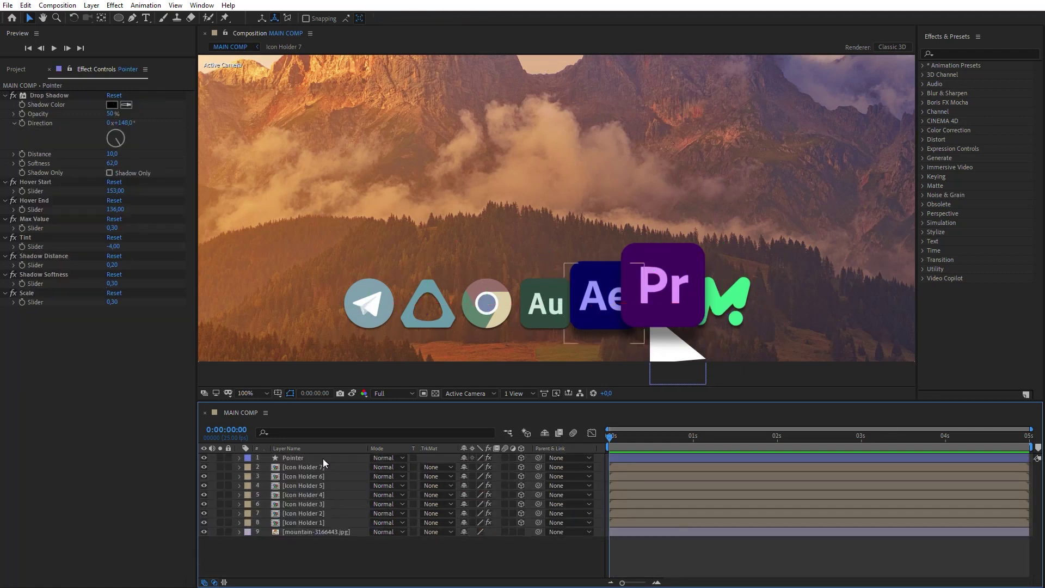
pyautogui.moveTo(689, 347)
pyautogui.mouseDown()
pyautogui.moveTo(675, 336)
pyautogui.moveTo(686, 339)
pyautogui.mouseUp()
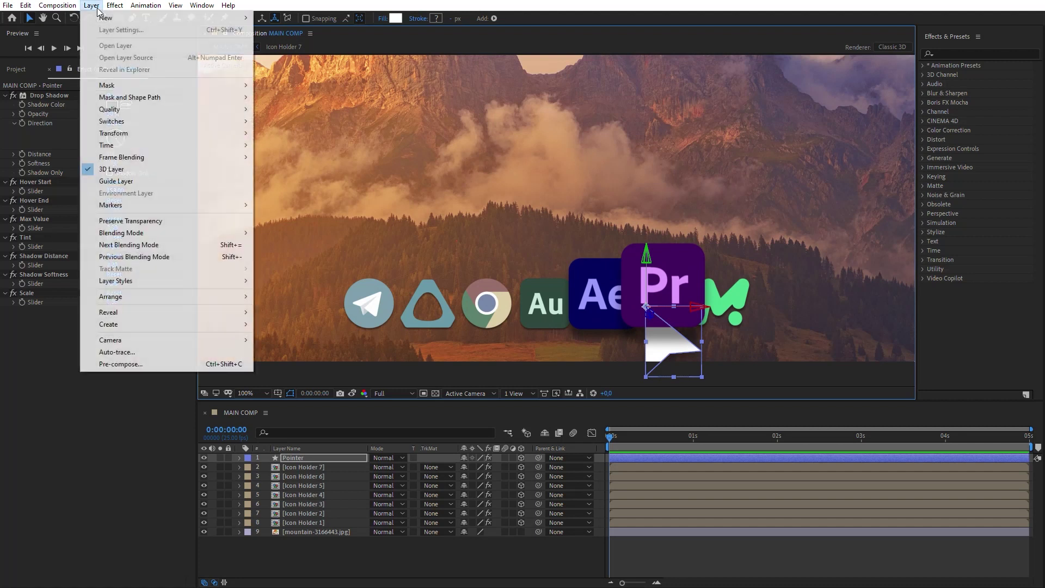
pyautogui.moveTo(104, 16)
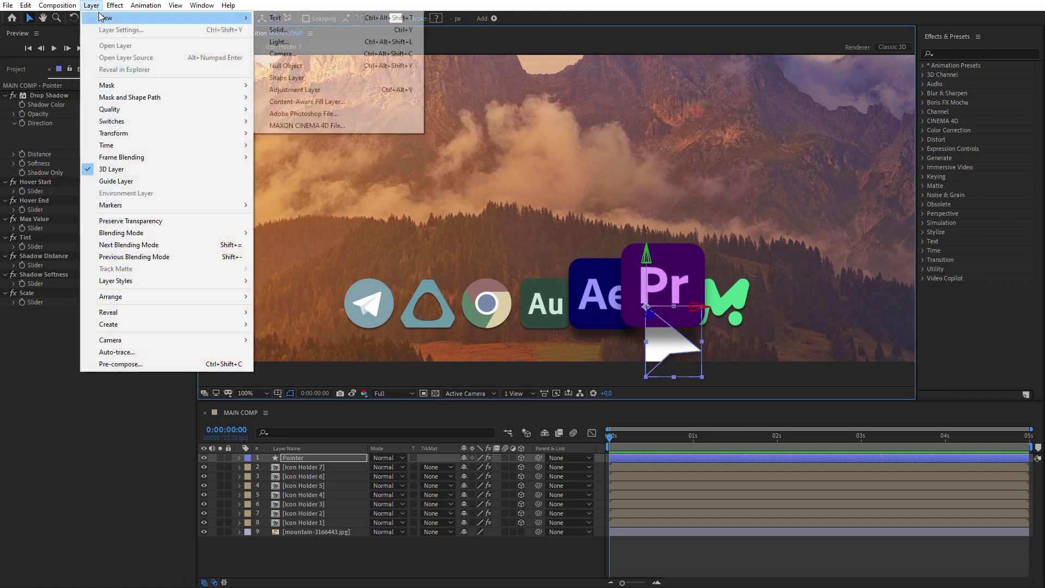
pyautogui.click(300, 90)
pyautogui.moveTo(330, 459); pyautogui.dragTo(335, 471)
pyautogui.click(342, 458)
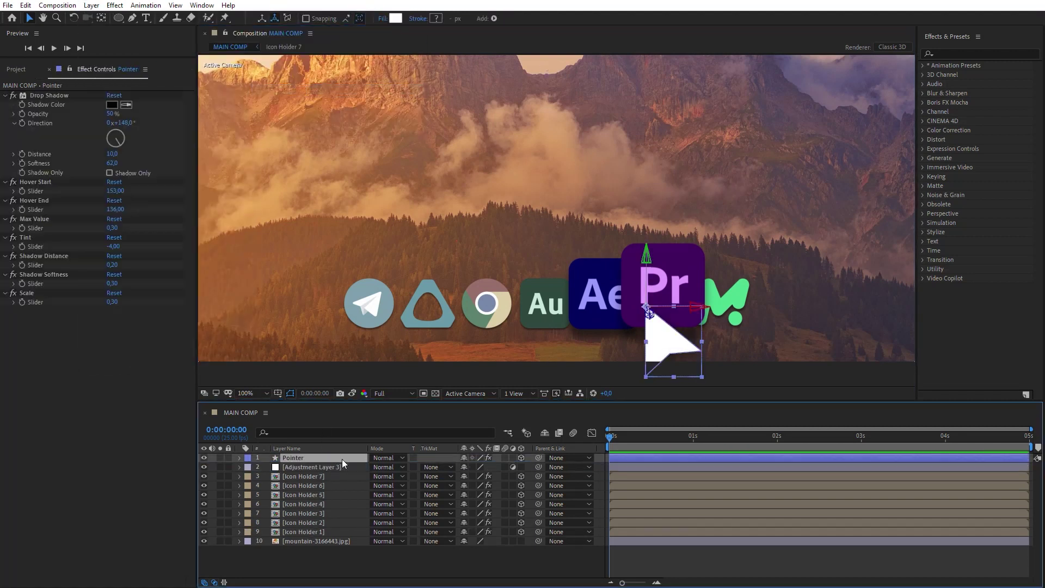
pyautogui.moveTo(660, 344); pyautogui.dragTo(602, 348)
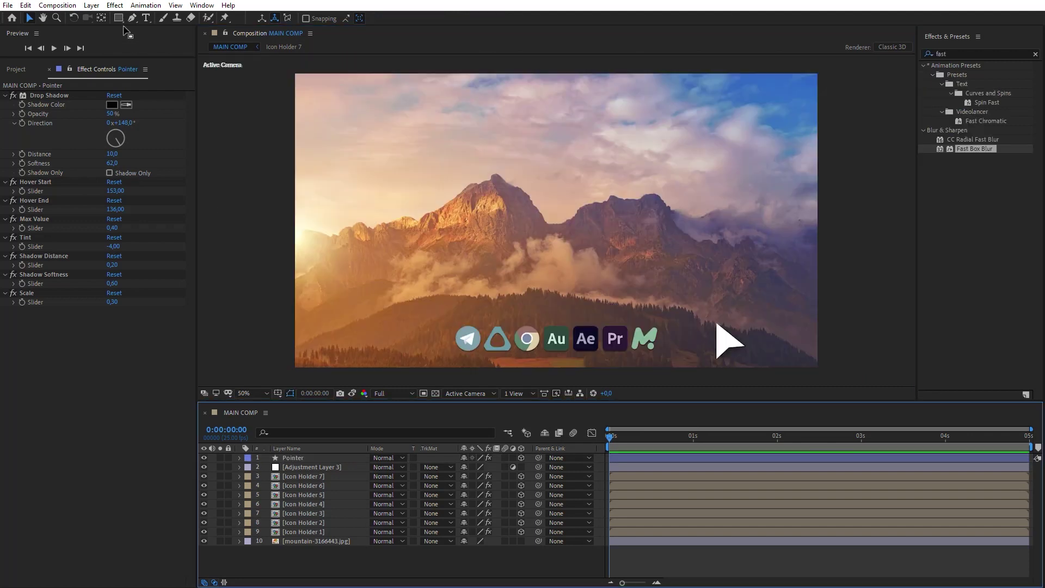
# Step: Create a white rectangle shape layer above the mountain image and name it Bar
pyautogui.moveTo(122, 19); pyautogui.dragTo(145, 28)
pyautogui.doubleClick(121, 18)
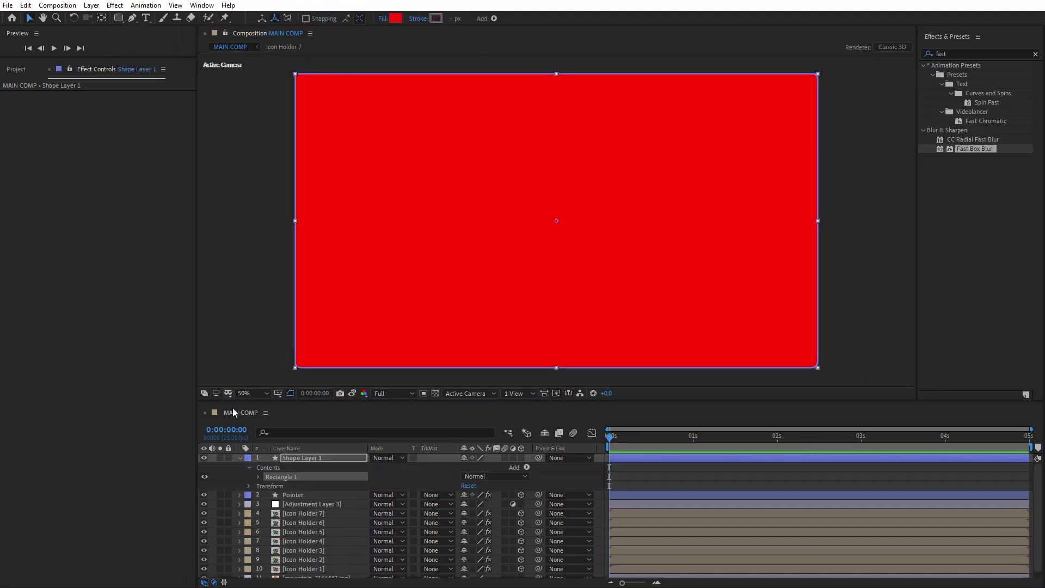
pyautogui.click(286, 456)
pyautogui.moveTo(287, 456); pyautogui.dragTo(342, 545)
pyautogui.click(395, 20)
pyautogui.click(510, 351)
pyautogui.click(740, 357)
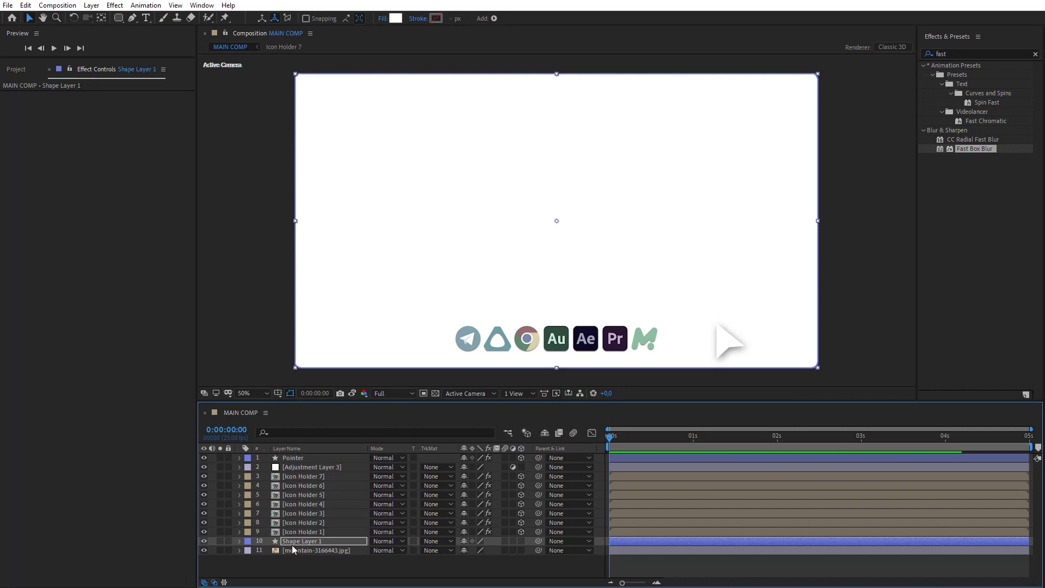
pyautogui.press('Return')
pyautogui.write('Bar')
pyautogui.press('Return')
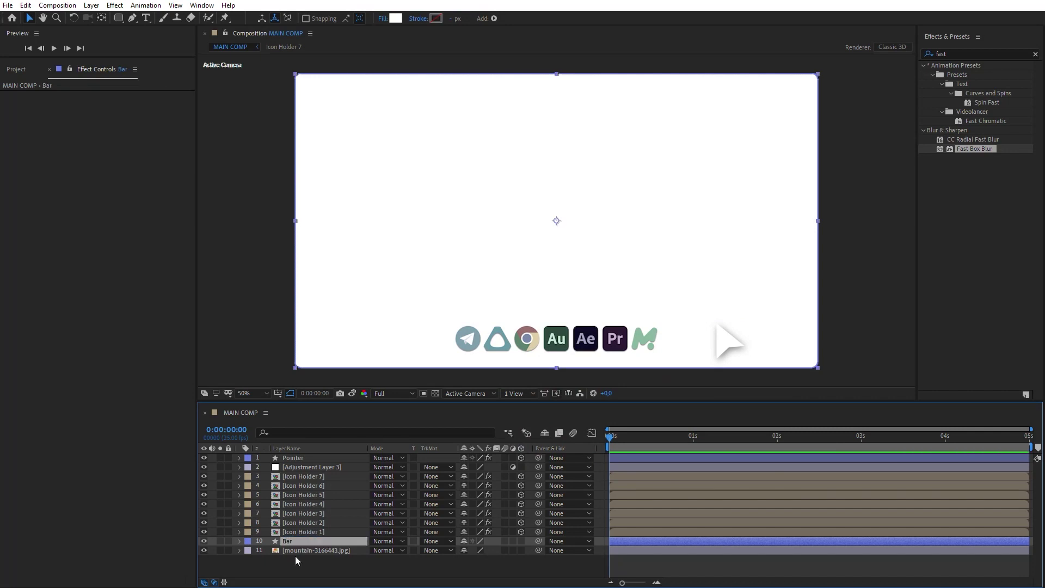
# Step: Resize Bar to a thin 799×150.7 strip and move it down behind the icons
pyautogui.click(240, 541)
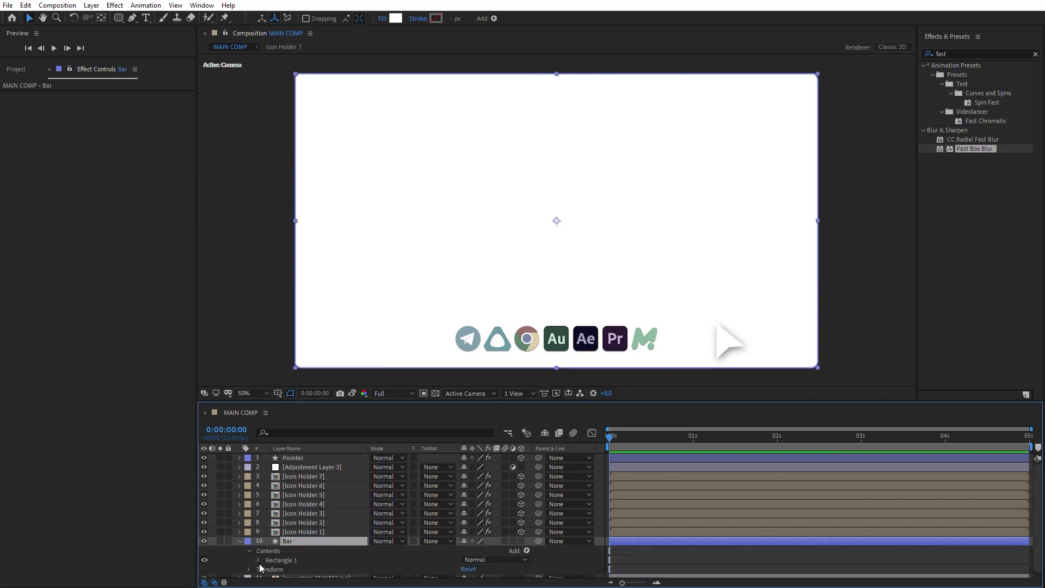
pyautogui.click(259, 561)
pyautogui.click(269, 527)
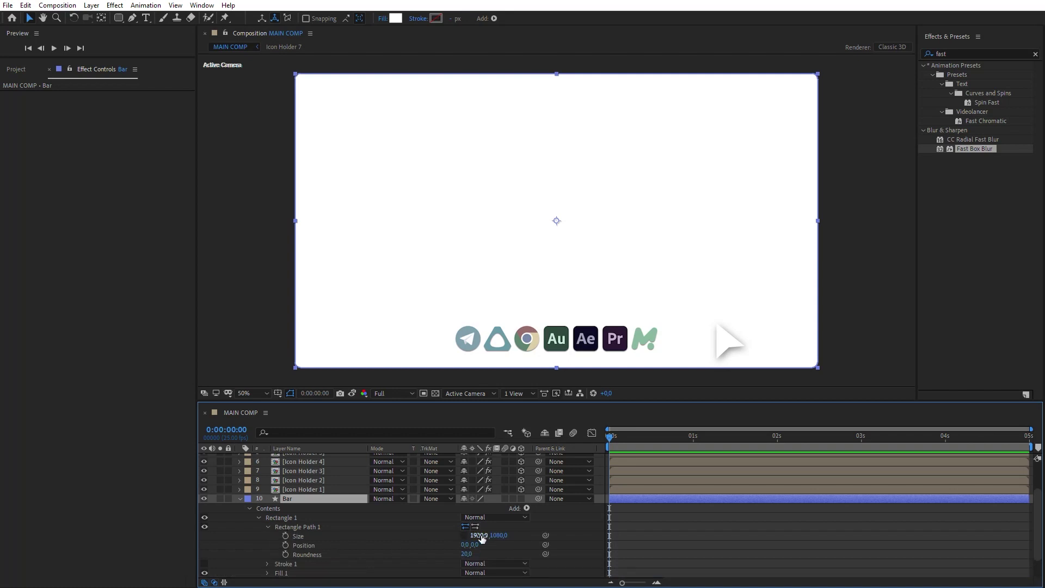
pyautogui.moveTo(481, 538); pyautogui.dragTo(298, 504)
pyautogui.moveTo(585, 231); pyautogui.dragTo(599, 347)
pyautogui.moveTo(492, 535)
pyautogui.mouseDown()
pyautogui.moveTo(466, 557)
pyautogui.moveTo(494, 555)
pyautogui.moveTo(509, 535)
pyautogui.mouseUp()
pyautogui.click(239, 498)
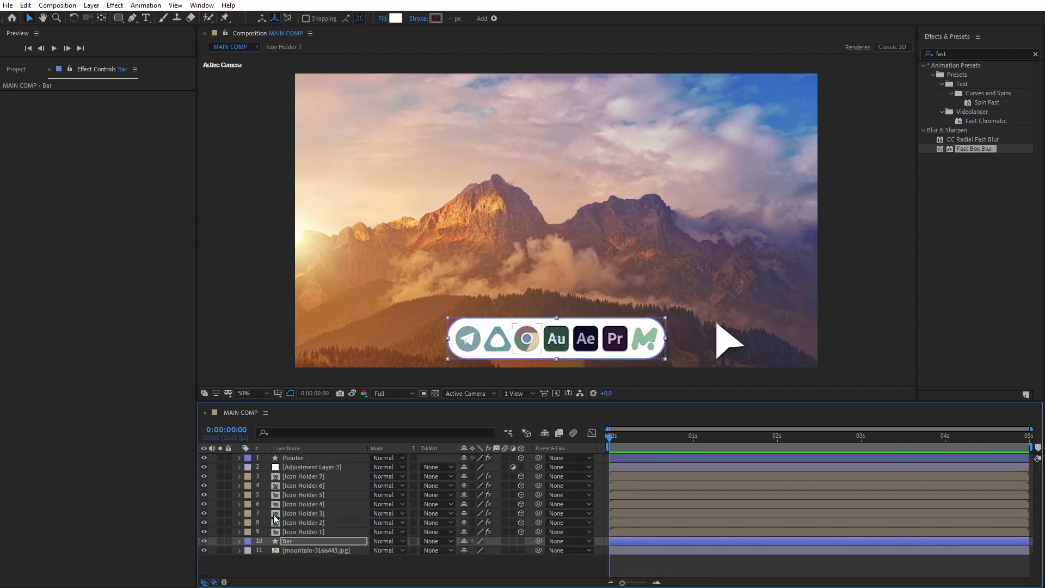
# Step: Make Bar an adjustment layer and apply Fast Box Blur with radius 10
pyautogui.click(512, 541)
pyautogui.click(1035, 54)
pyautogui.click(948, 53)
pyautogui.write('fast')
pyautogui.moveTo(972, 150); pyautogui.dragTo(320, 540)
pyautogui.click(111, 104)
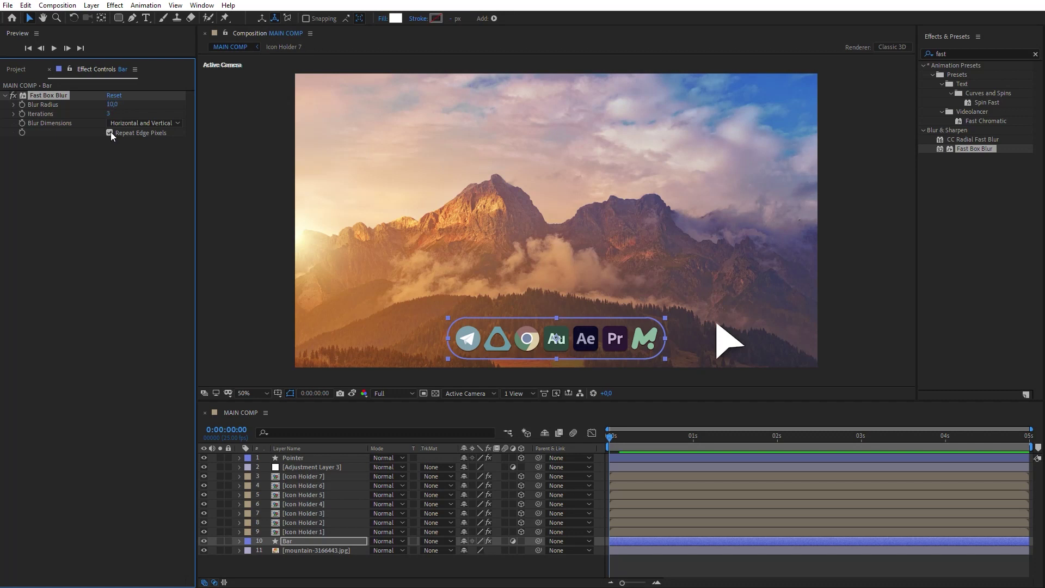
pyautogui.click(117, 150)
# Step: Duplicate Bar as an unblurred Bar Shadow layer, leaving only Bar as adjustment layer
pyautogui.hotkey('ctrl', 'd')
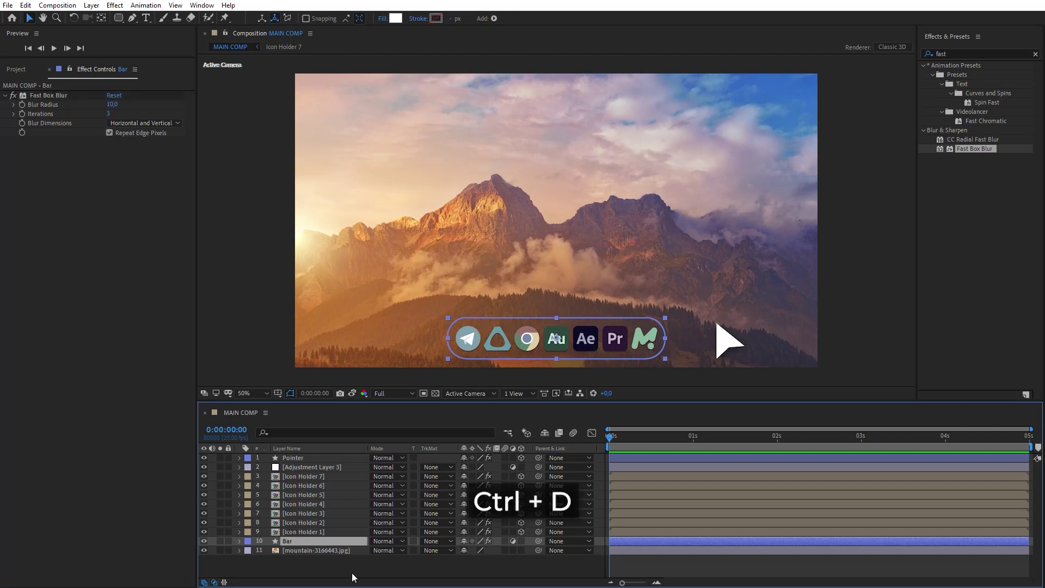
pyautogui.press('Return')
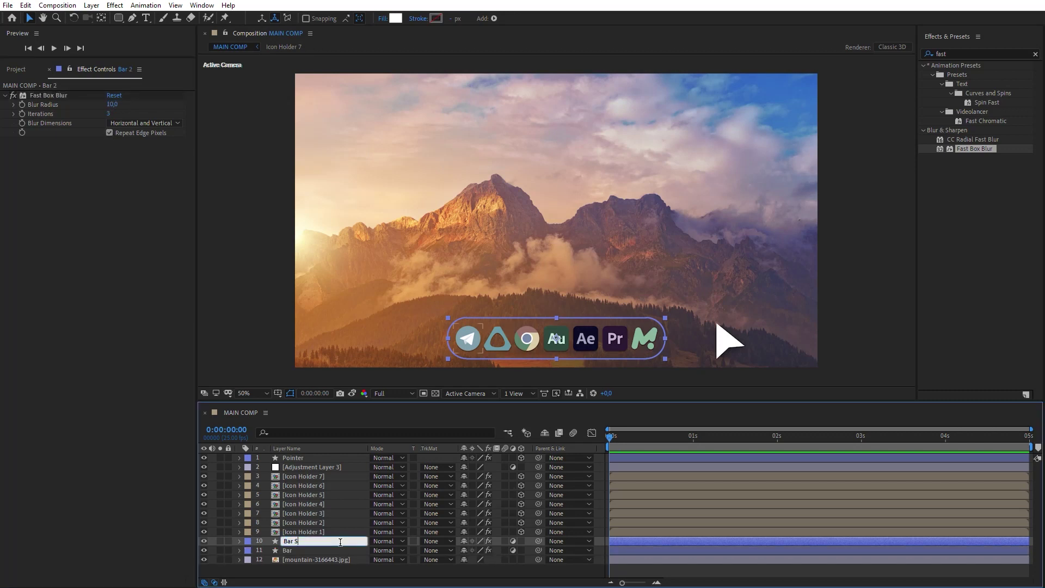
pyautogui.press('Return')
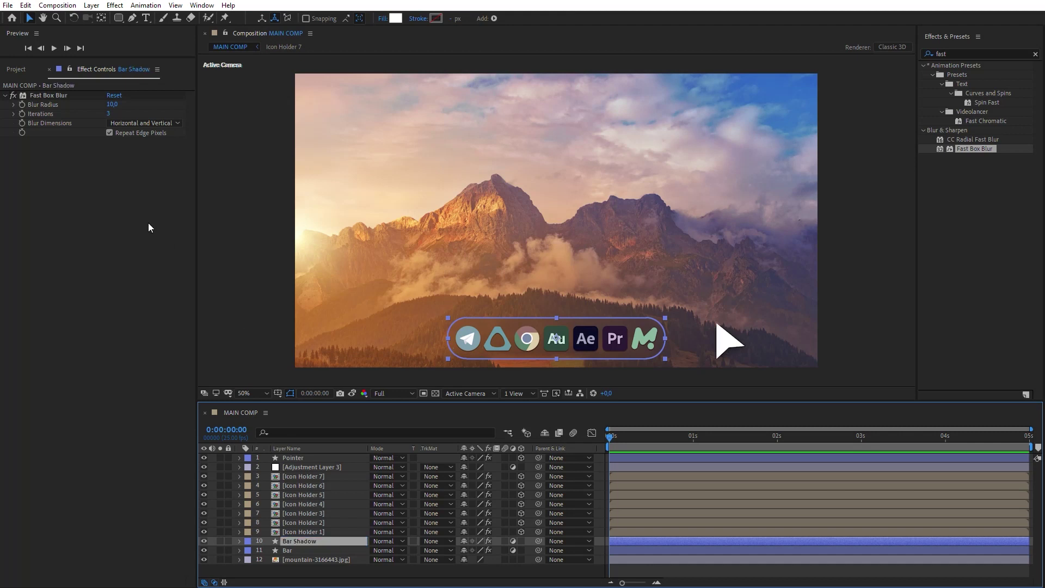
pyautogui.click(56, 97)
pyautogui.press('Delete')
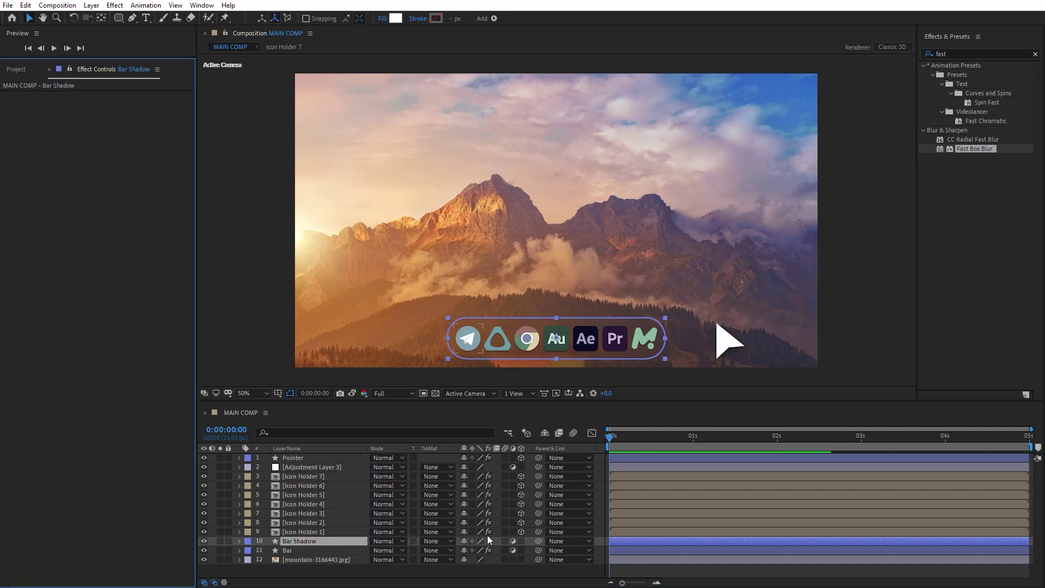
pyautogui.click(511, 541)
pyautogui.click(513, 550)
pyautogui.click(402, 542)
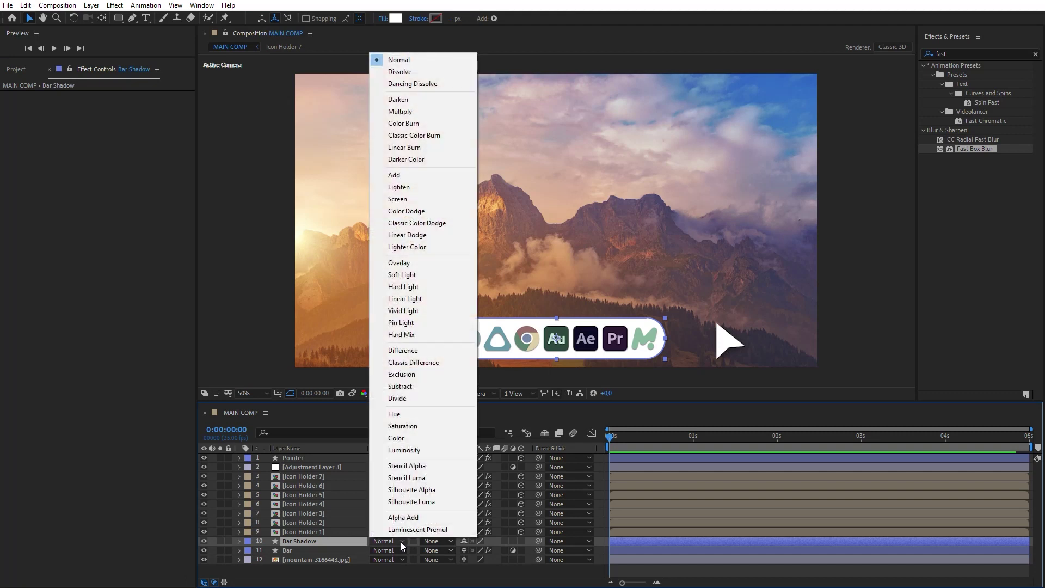
# Step: Set Bar Shadow to Multiply and add a Drop Shadow at 90°, distance 15, size 50
pyautogui.click(403, 112)
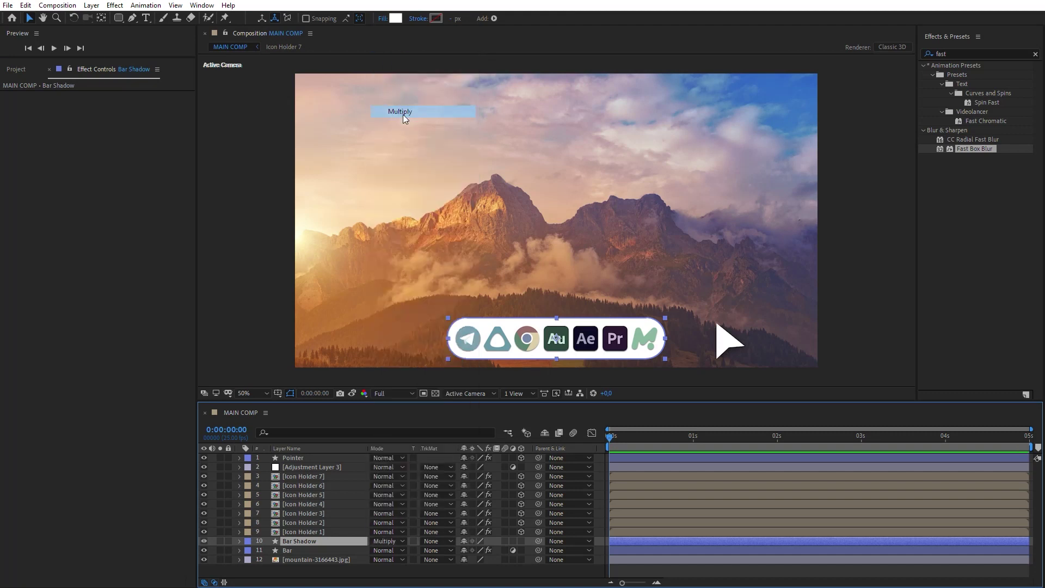
pyautogui.rightClick(342, 541)
pyautogui.moveTo(413, 375)
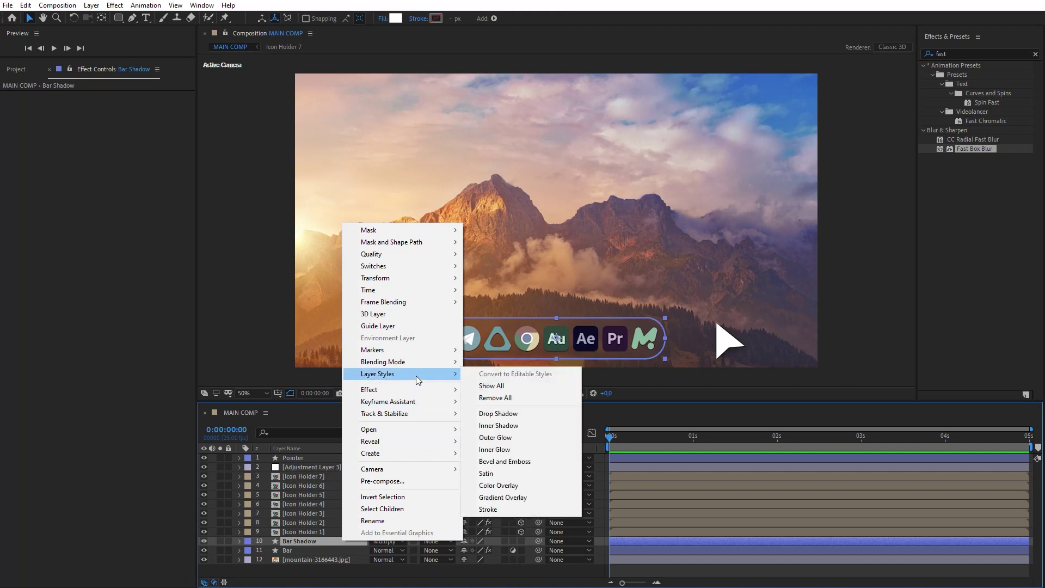
pyautogui.click(523, 416)
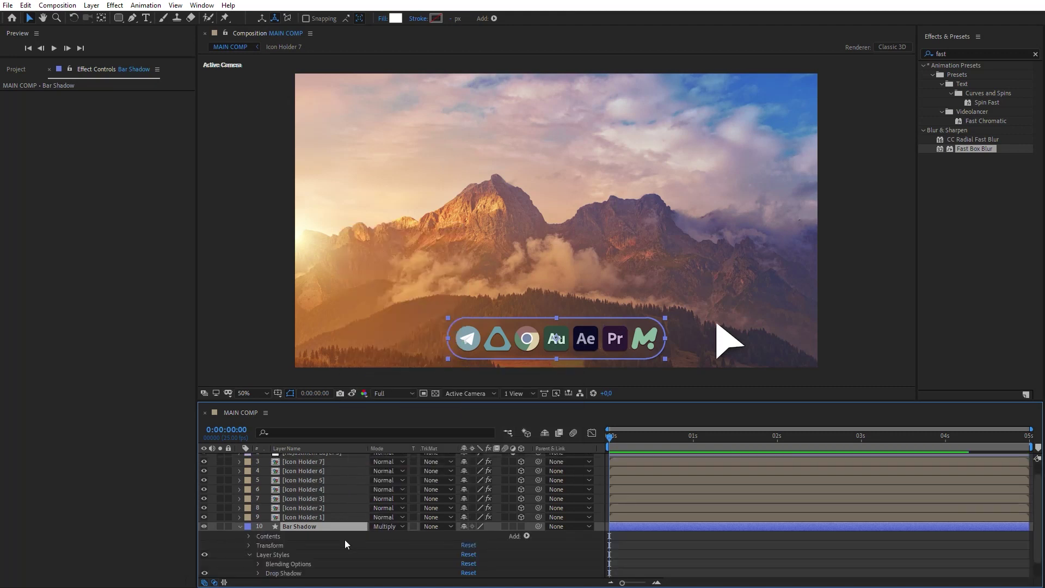
pyautogui.scroll(-2, 345, 540)
pyautogui.click(258, 555)
pyautogui.scroll(-3, 282, 549)
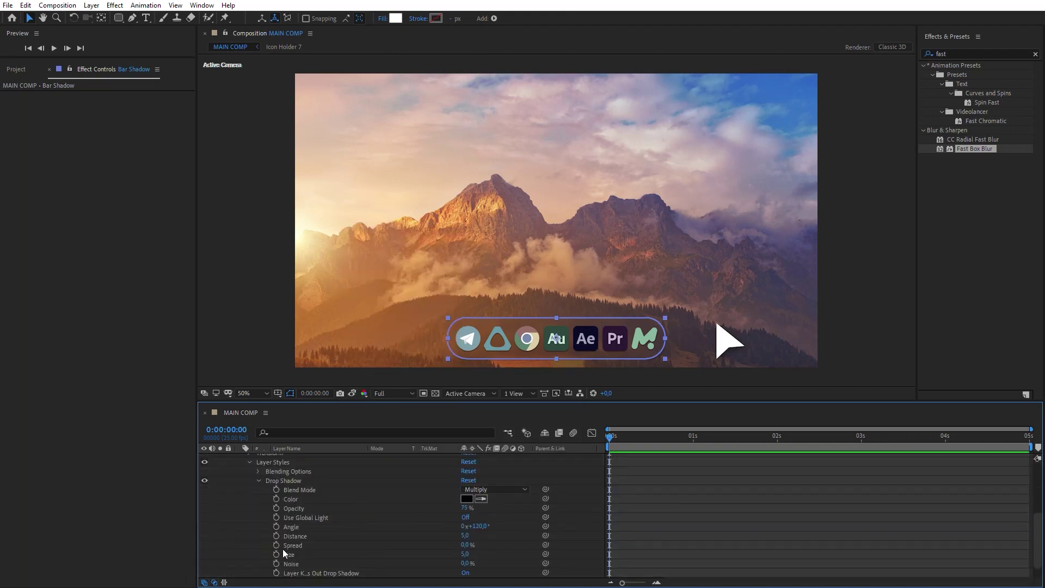
pyautogui.click(479, 527)
pyautogui.press('Return')
pyautogui.click(466, 537)
pyautogui.write('1')
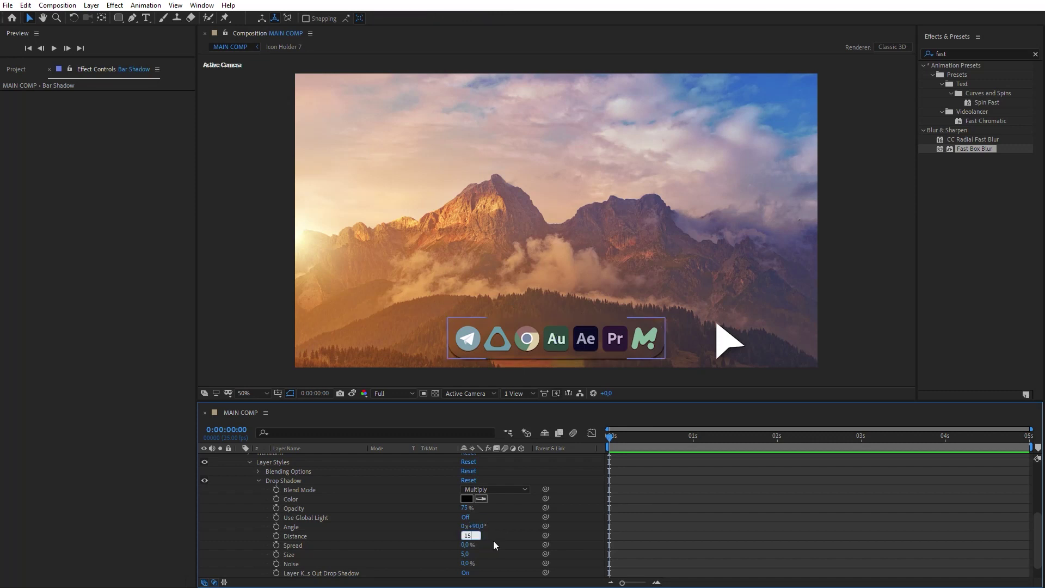
pyautogui.click(471, 553)
pyautogui.write('50')
pyautogui.press('Return')
# Step: Add a Bevel and Emboss layer style to Bar Shadow
pyautogui.scroll(3, 491, 553)
pyautogui.rightClick(344, 518)
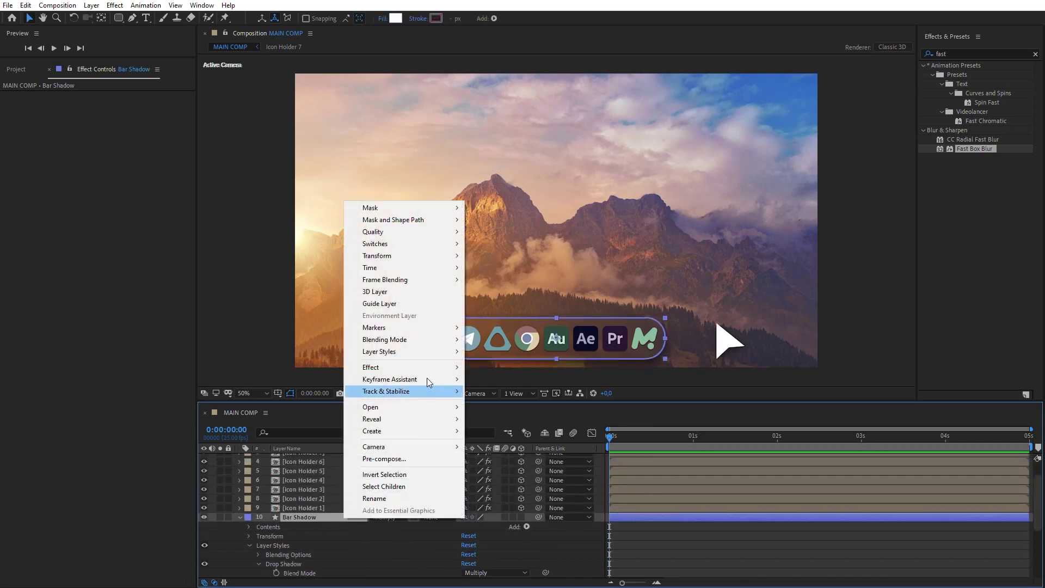
pyautogui.moveTo(430, 353)
pyautogui.click(496, 439)
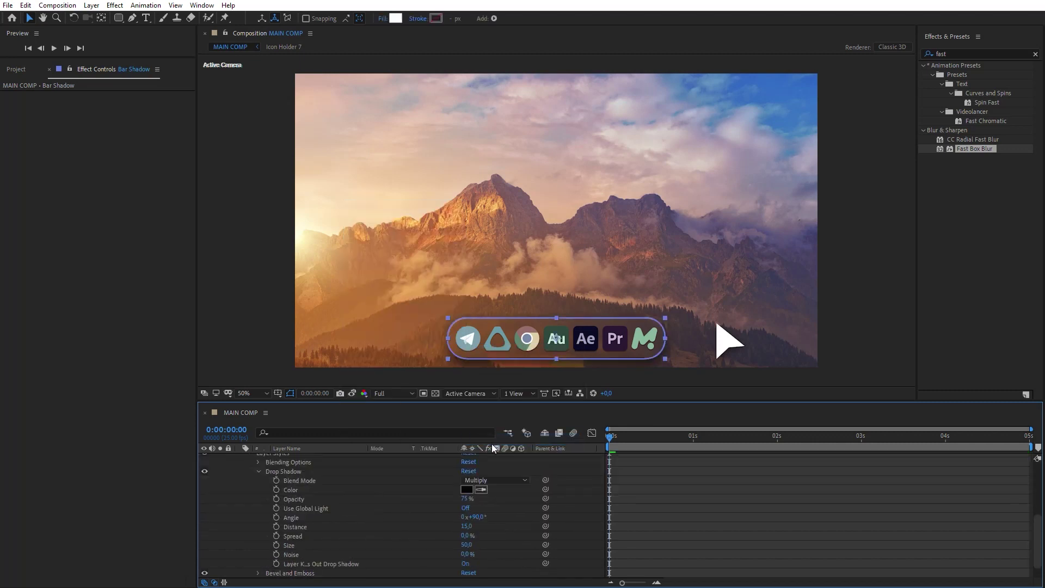
pyautogui.scroll(-5, 315, 536)
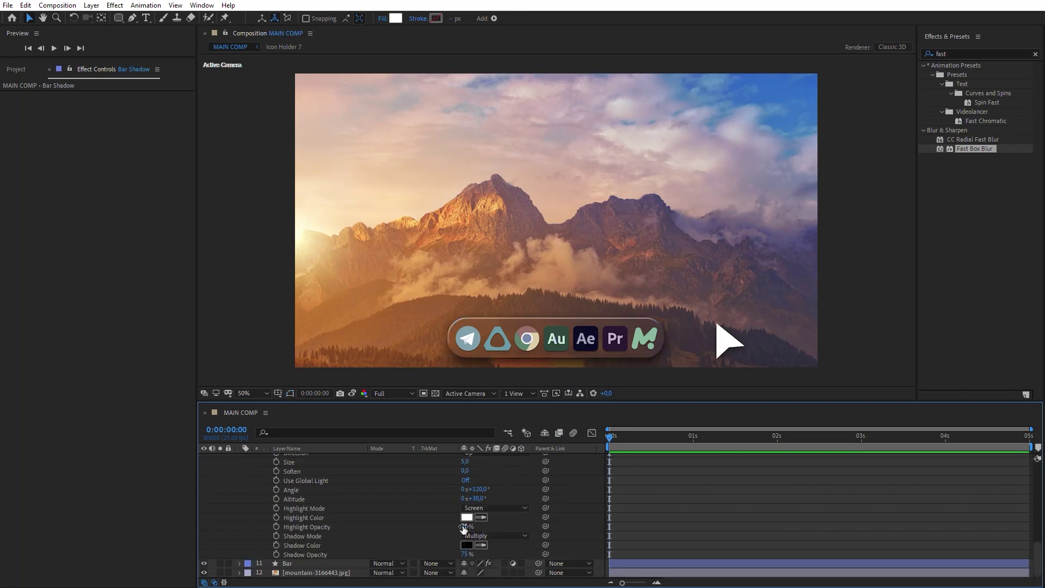
# Step: Lower Bar Shadow's bevel highlight opacity to 12% and preview the finished EXAMPLE 4 animation
pyautogui.moveTo(463, 526); pyautogui.dragTo(435, 533)
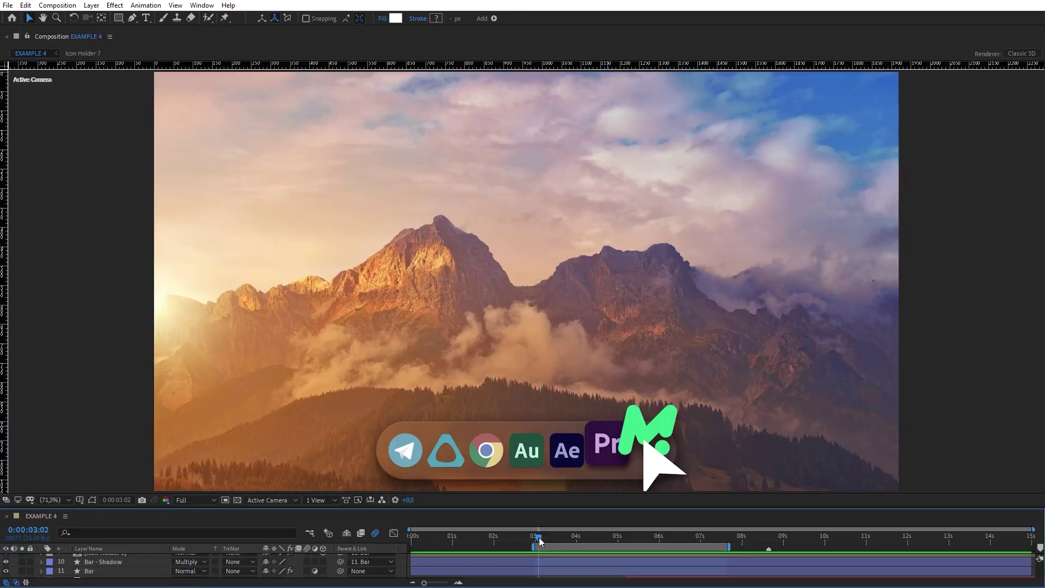
pyautogui.moveTo(539, 538); pyautogui.dragTo(567, 546)
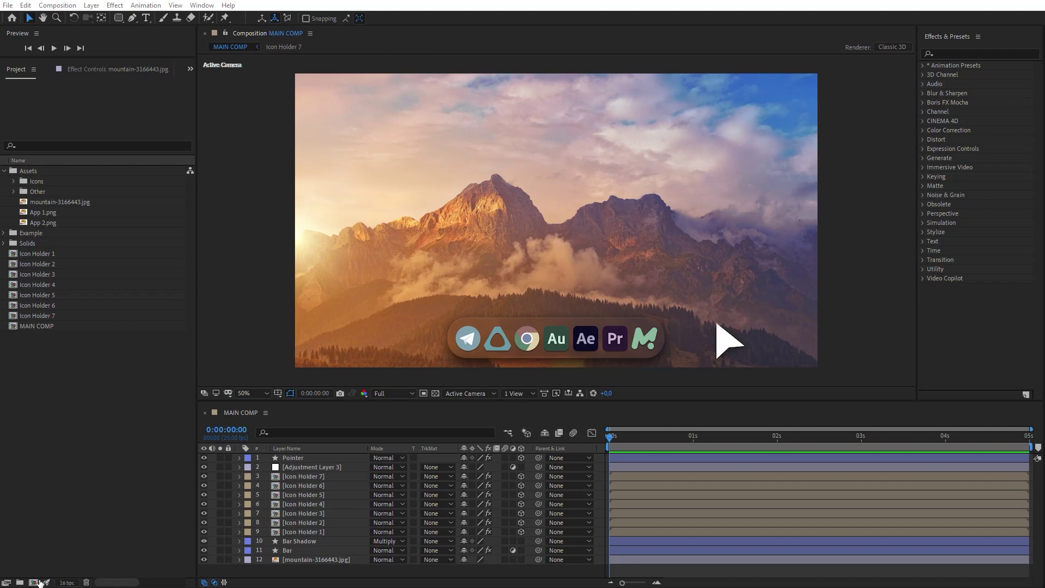
# Step: Create an HDTV 1080 25 composition named App Holder 1 and place App 1.png in it
pyautogui.click(37, 581)
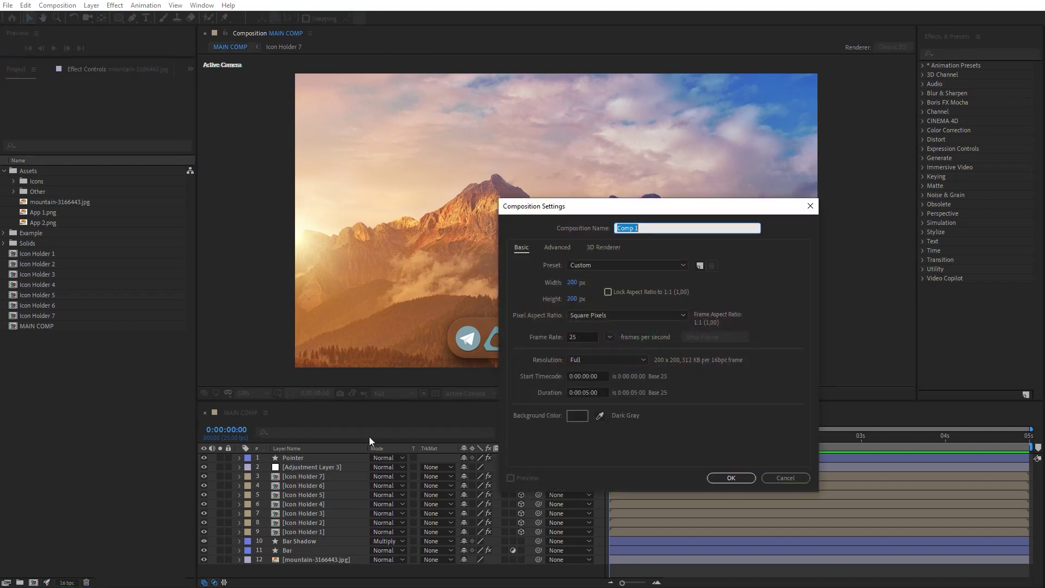
pyautogui.click(592, 270)
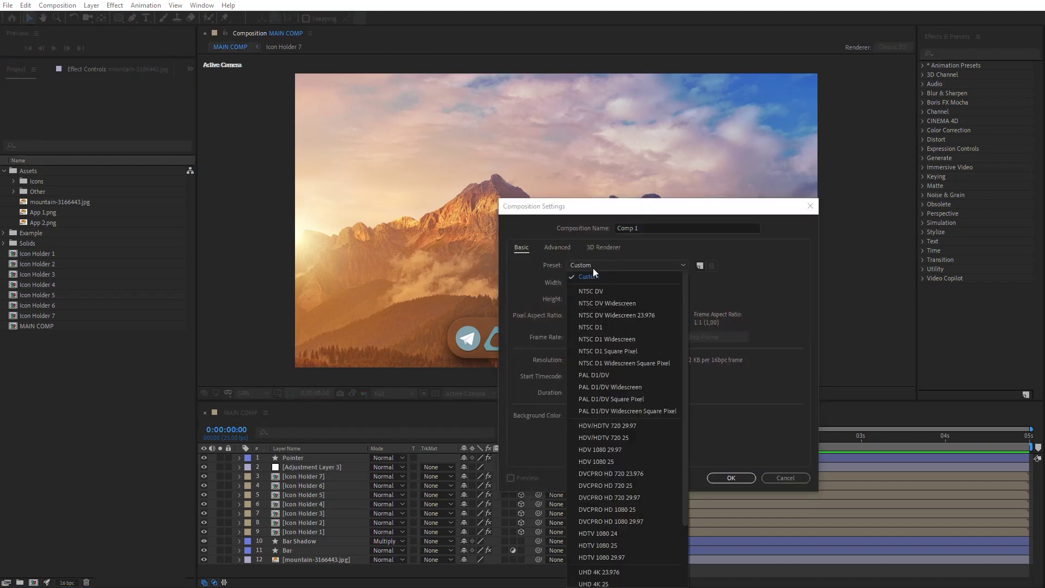
pyautogui.click(633, 542)
pyautogui.moveTo(667, 227); pyautogui.dragTo(581, 227)
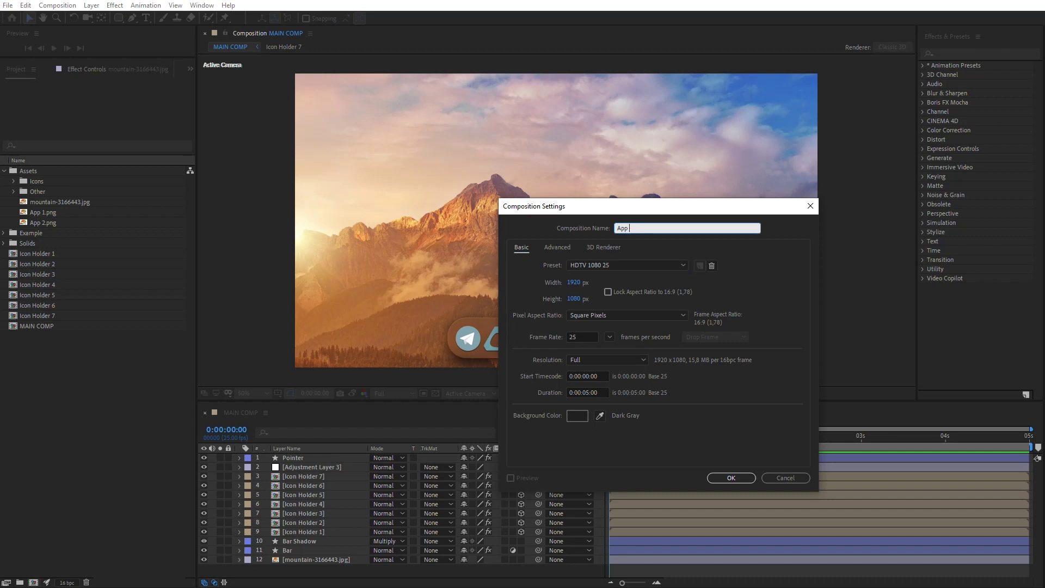
pyautogui.click(730, 478)
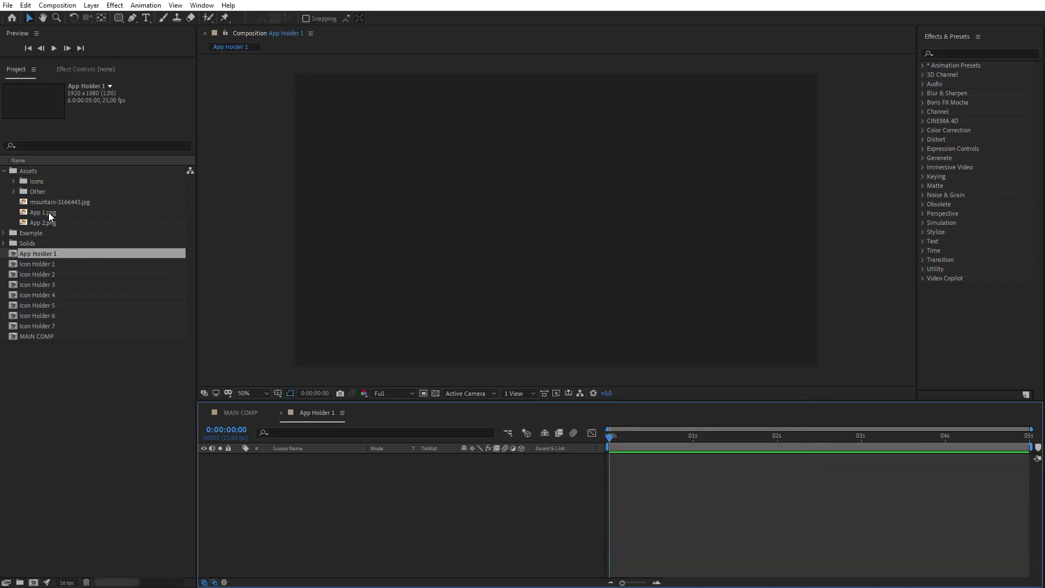
pyautogui.moveTo(49, 216); pyautogui.dragTo(404, 503)
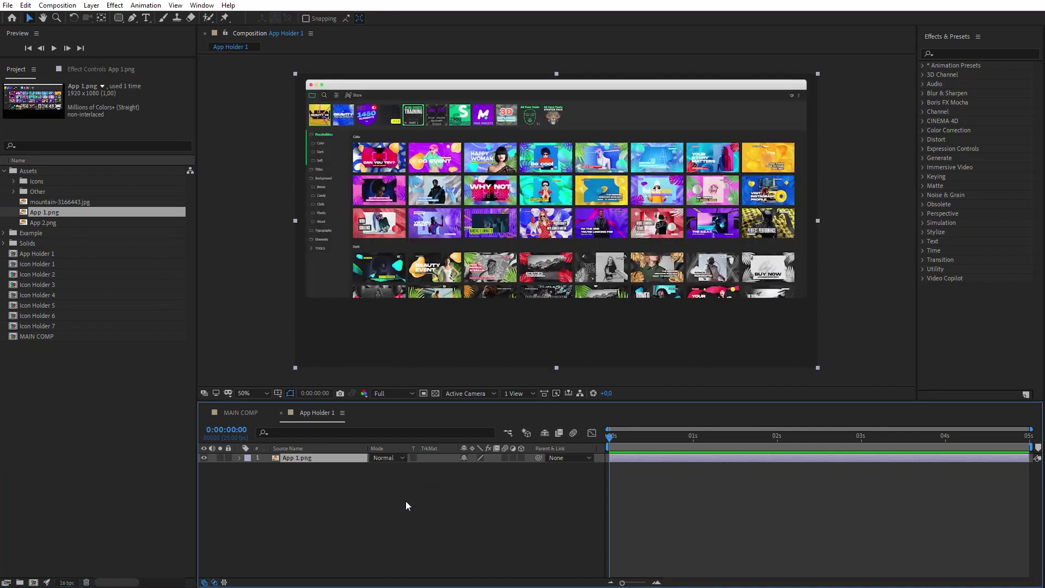
# Step: Nest App Holder 1 in MAIN COMP and apply Layer Control, Transform and Bezier Warp effects
pyautogui.click(252, 413)
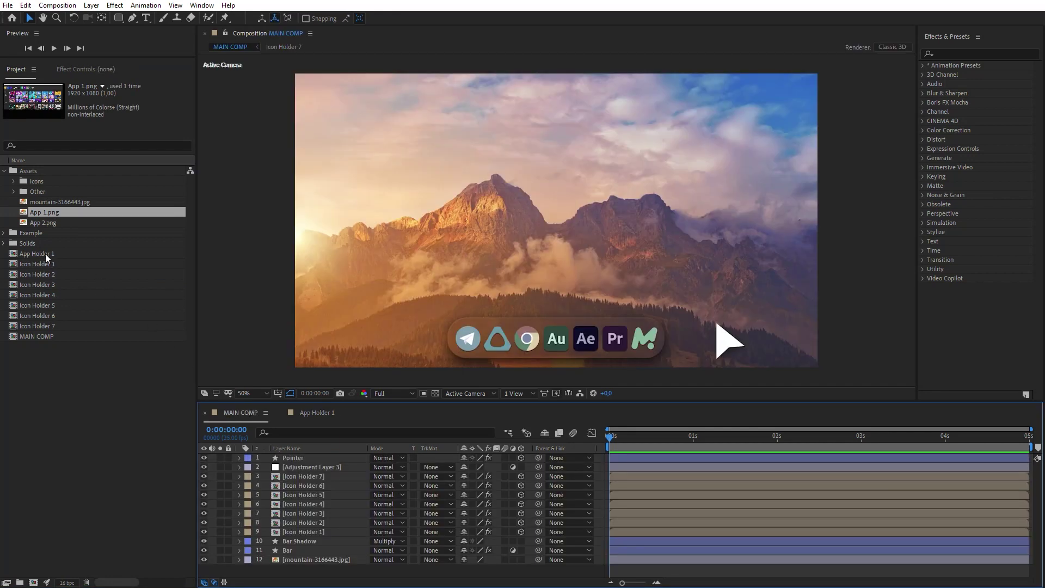
pyautogui.moveTo(45, 254); pyautogui.dragTo(339, 555)
pyautogui.click(961, 53)
pyautogui.write('Lay')
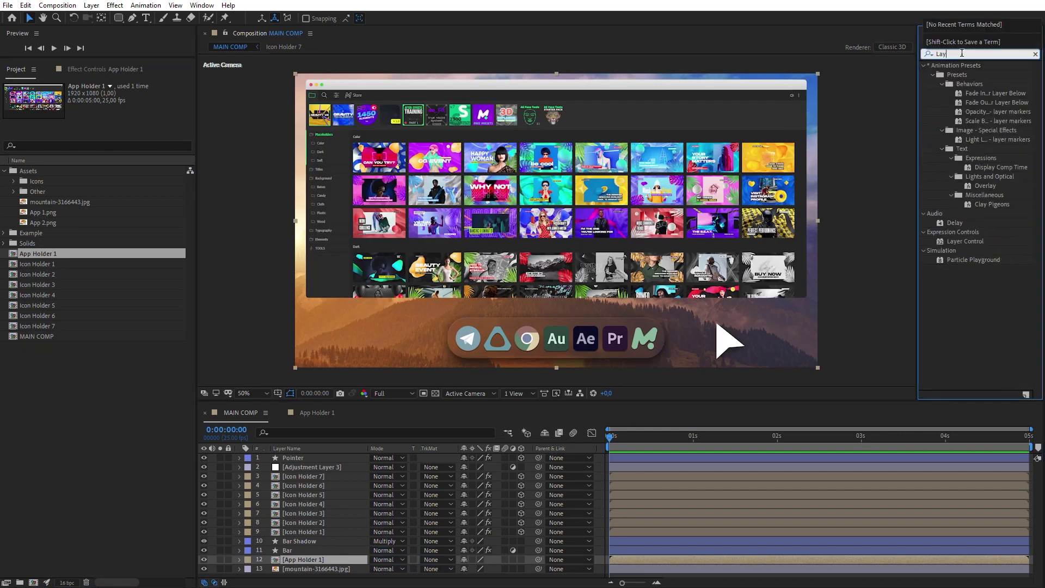
pyautogui.moveTo(965, 241); pyautogui.dragTo(329, 560)
pyautogui.click(961, 54)
pyautogui.write('Tran')
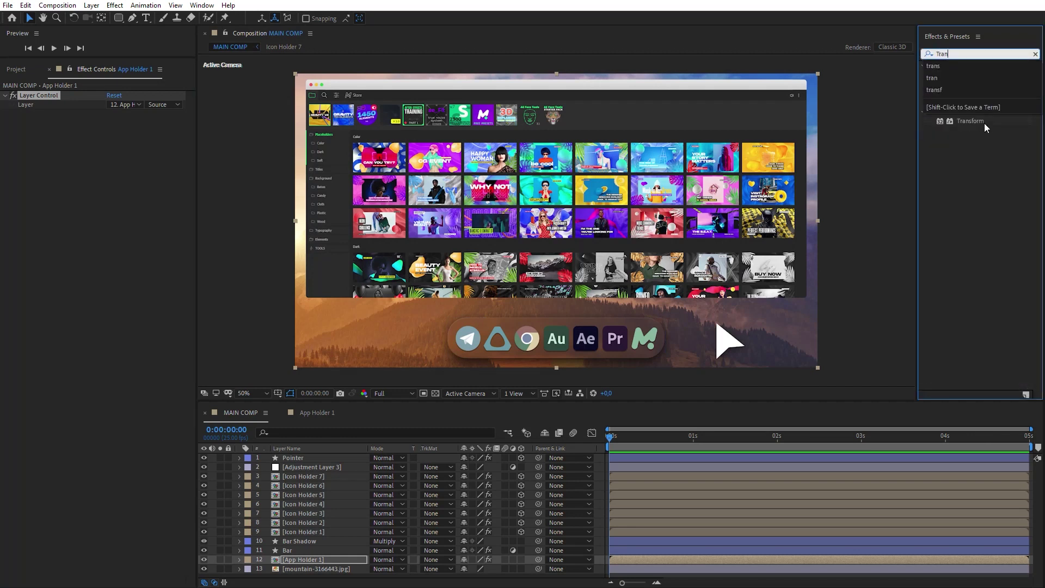
pyautogui.moveTo(986, 127); pyautogui.dragTo(121, 202)
pyautogui.click(952, 50)
pyautogui.write('bez')
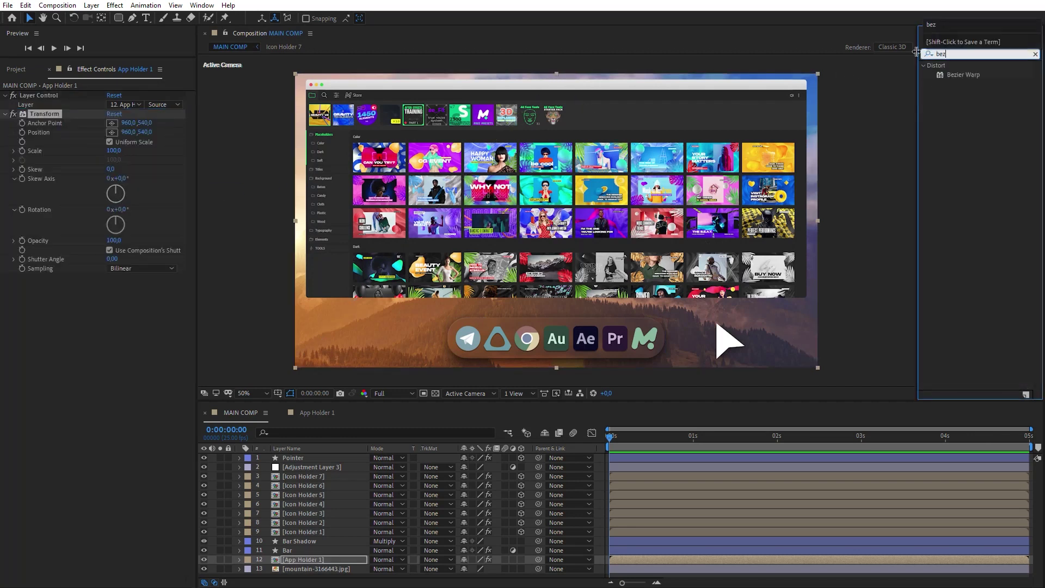
pyautogui.moveTo(953, 78); pyautogui.dragTo(102, 315)
# Step: Create a Warp Control solid whose opacity is set to 0 by expression
pyautogui.click(91, 5)
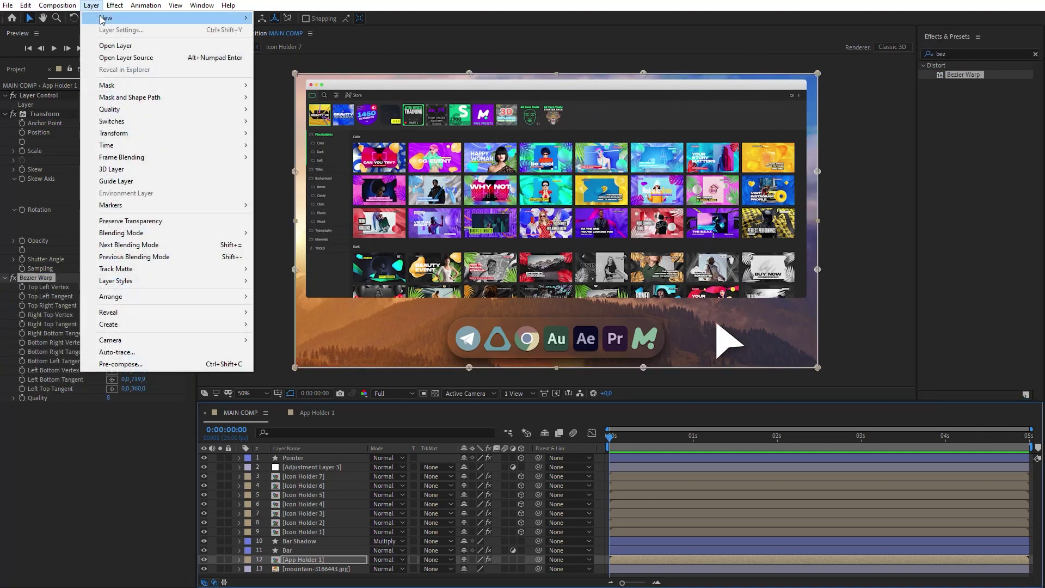
pyautogui.moveTo(98, 16)
pyautogui.click(324, 28)
pyautogui.write('Warp Control')
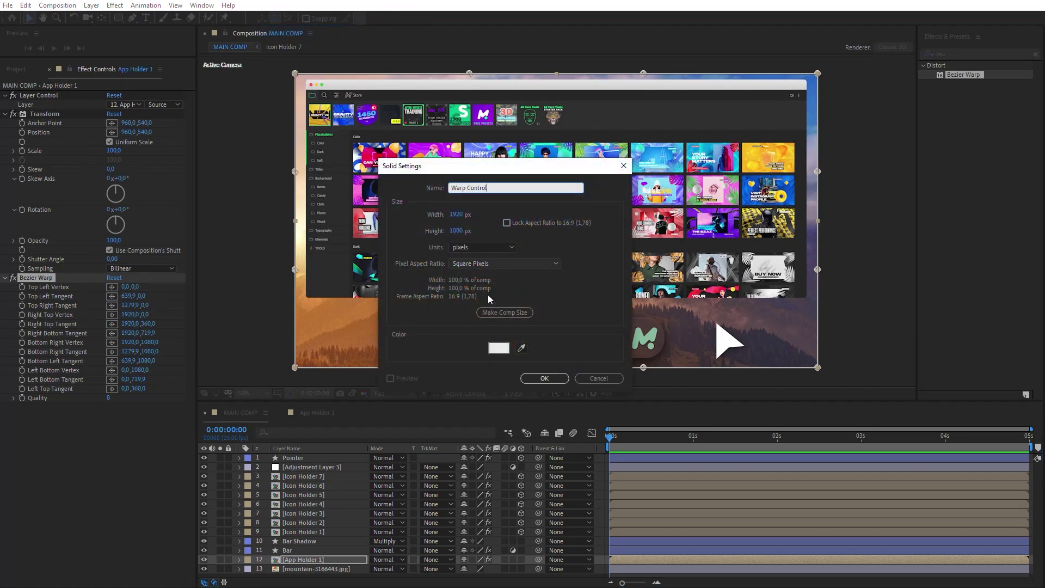
pyautogui.click(527, 380)
pyautogui.press('t')
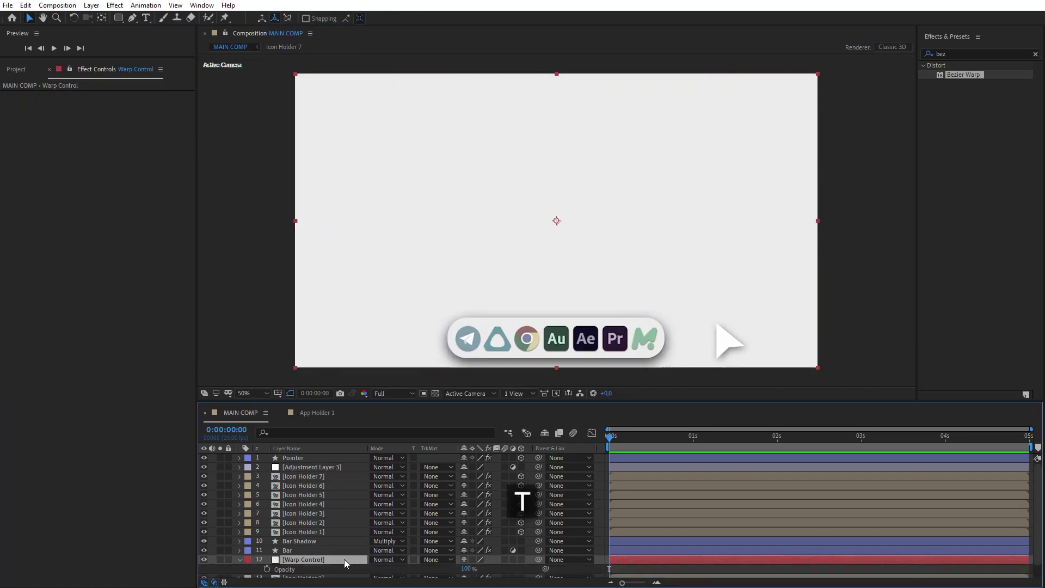
pyautogui.keyDown('alt'); pyautogui.click(268, 568); pyautogui.keyUp('alt')
pyautogui.write('0')
pyautogui.click(292, 553)
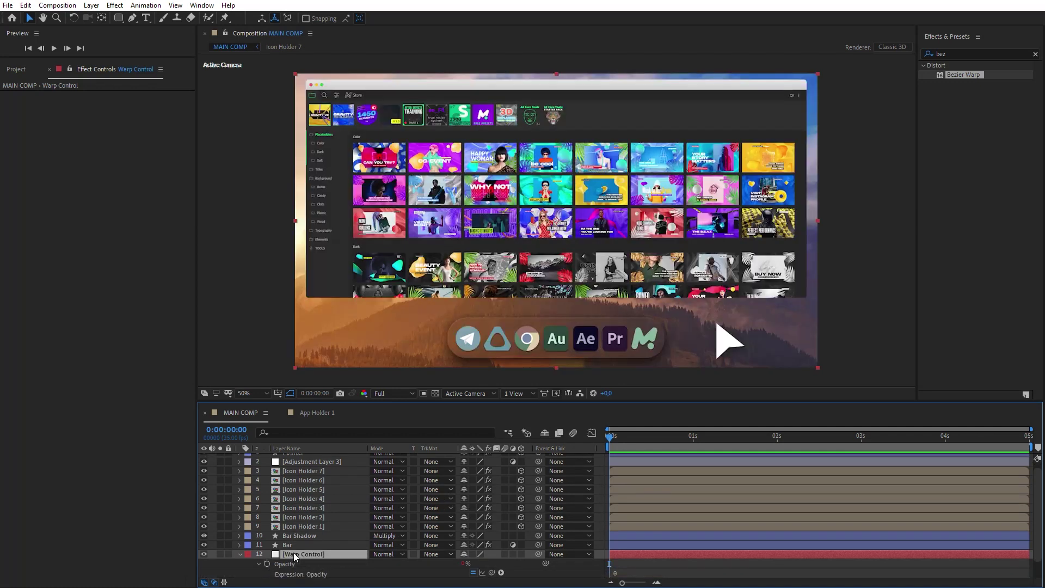
pyautogui.click(238, 554)
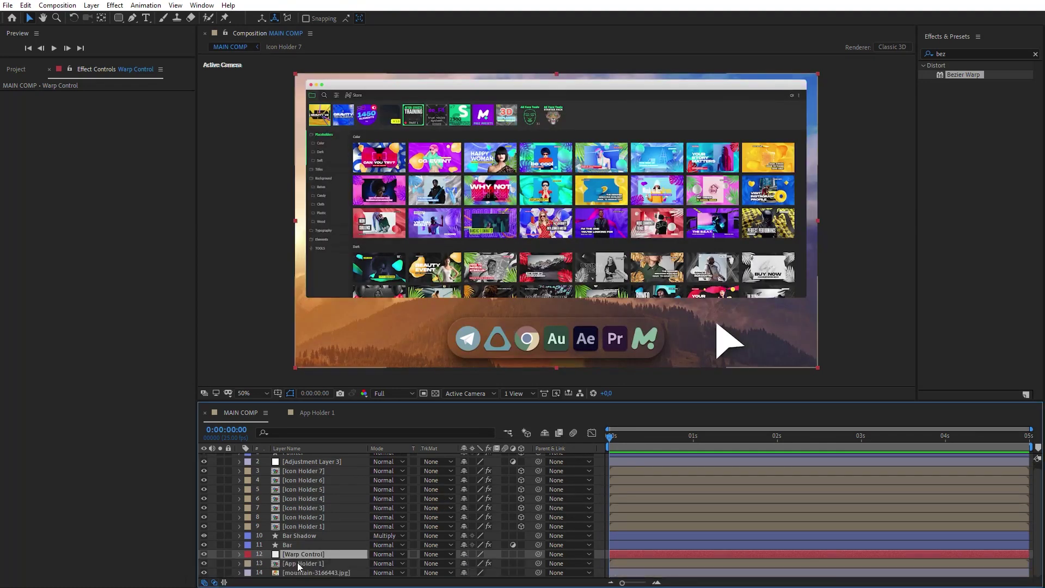
# Step: Point App Holder 1's Layer Control effect at Warp Control
pyautogui.click(298, 563)
pyautogui.click(122, 105)
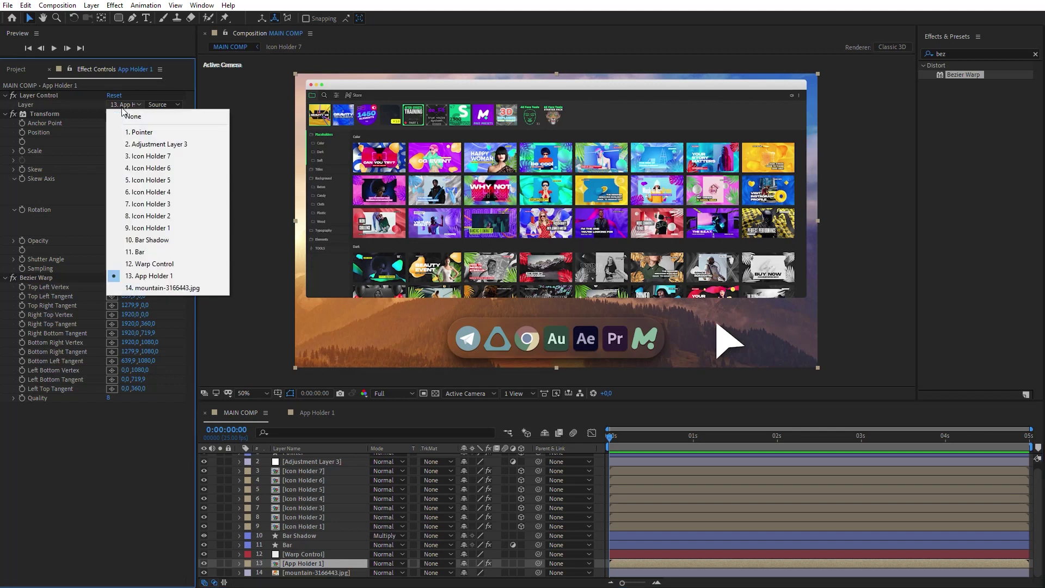
pyautogui.click(157, 266)
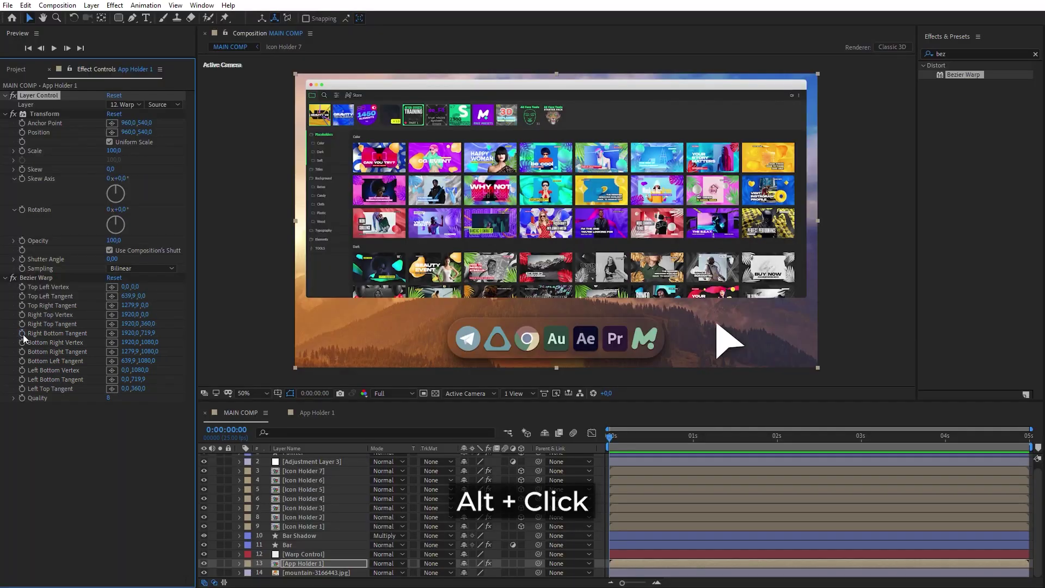
# Step: Give Right Bottom Tangent a toComp(value) expression linked to Layer Control's layer, and copy it
pyautogui.keyDown('alt'); pyautogui.click(22, 334); pyautogui.keyUp('alt')
pyautogui.keyDown('alt'); pyautogui.click(22, 341); pyautogui.keyUp('alt')
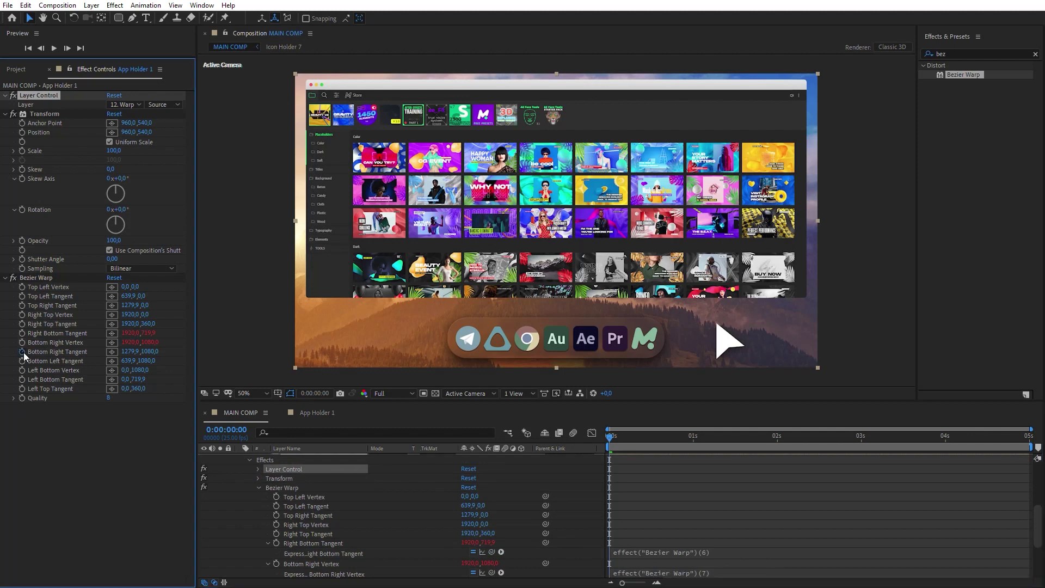
pyautogui.keyDown('alt'); pyautogui.click(24, 351); pyautogui.keyUp('alt')
pyautogui.keyDown('alt'); pyautogui.click(22, 360); pyautogui.keyUp('alt')
pyautogui.keyDown('alt'); pyautogui.click(21, 370); pyautogui.keyUp('alt')
pyautogui.keyDown('alt'); pyautogui.click(22, 380); pyautogui.keyUp('alt')
pyautogui.click(655, 496)
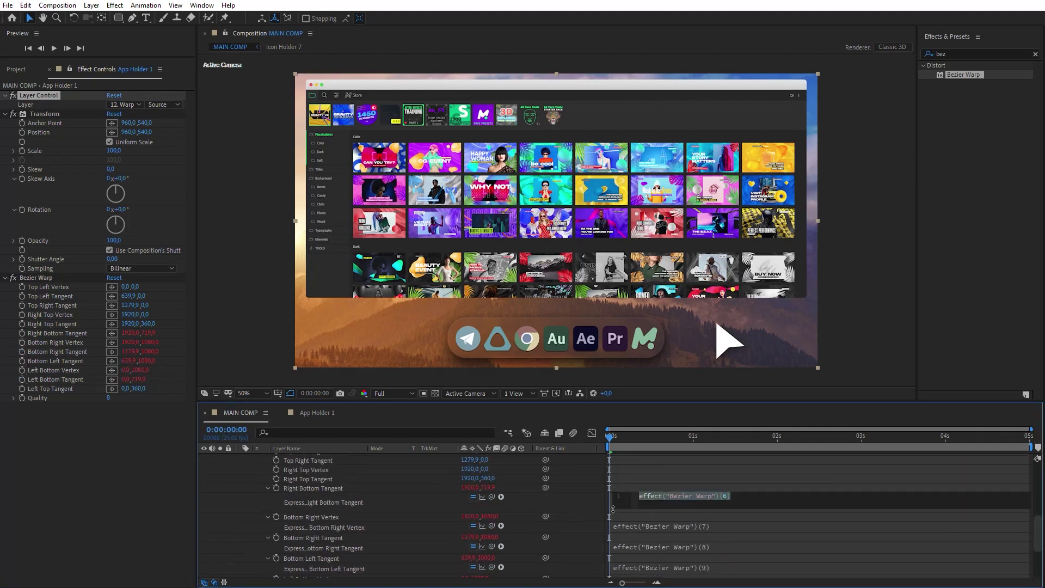
pyautogui.moveTo(493, 499); pyautogui.dragTo(70, 106)
pyautogui.write('.toComp(value')
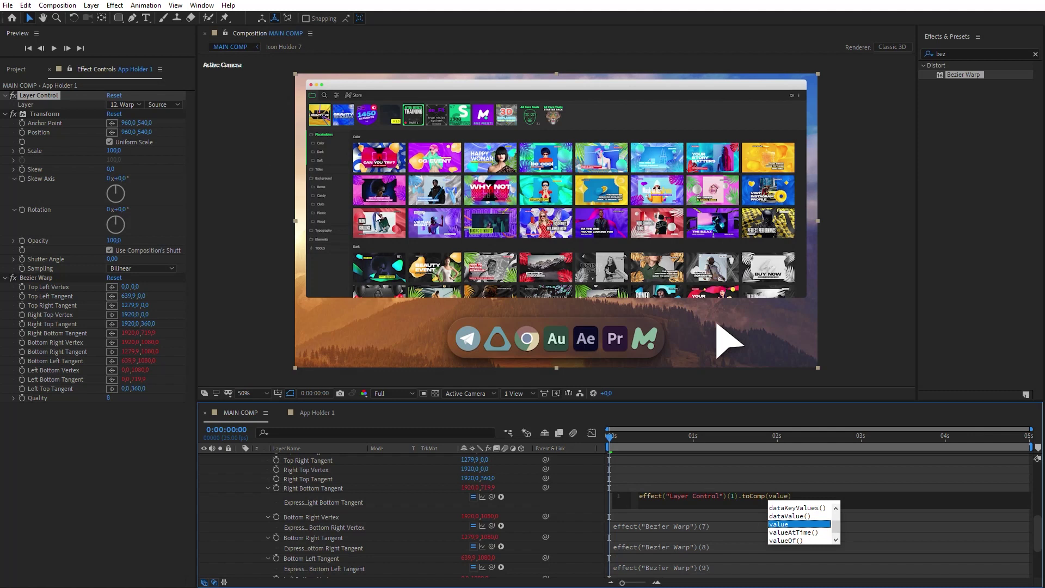
pyautogui.press('Escape')
pyautogui.hotkey('ctrl', 'a')
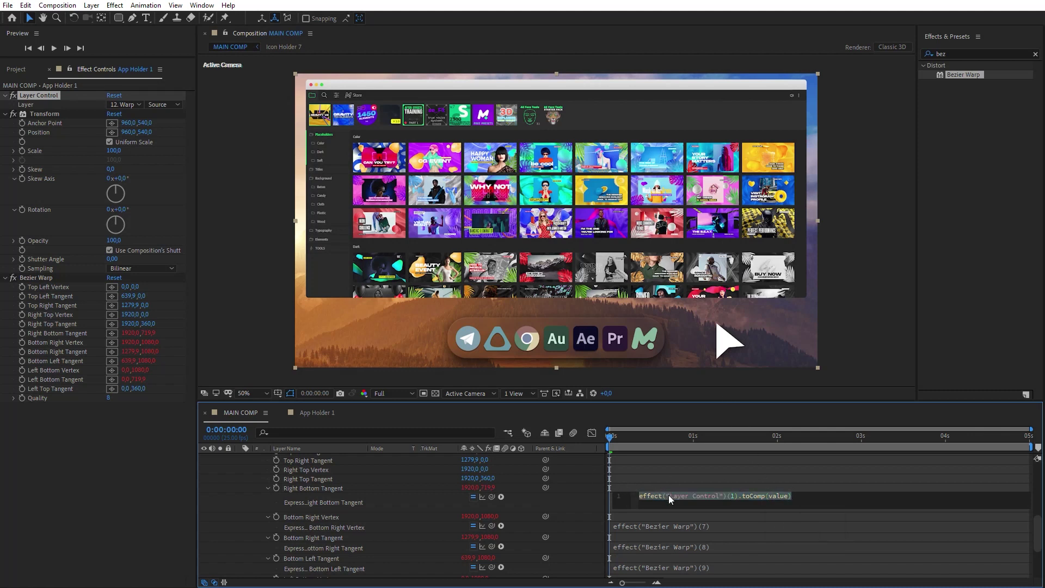
pyautogui.rightClick(669, 500)
pyautogui.click(698, 450)
# Step: Paste the toComp expression into the remaining five bottom Bezier Warp points
pyautogui.click(694, 526)
pyautogui.hotkey('ctrl', 'v')
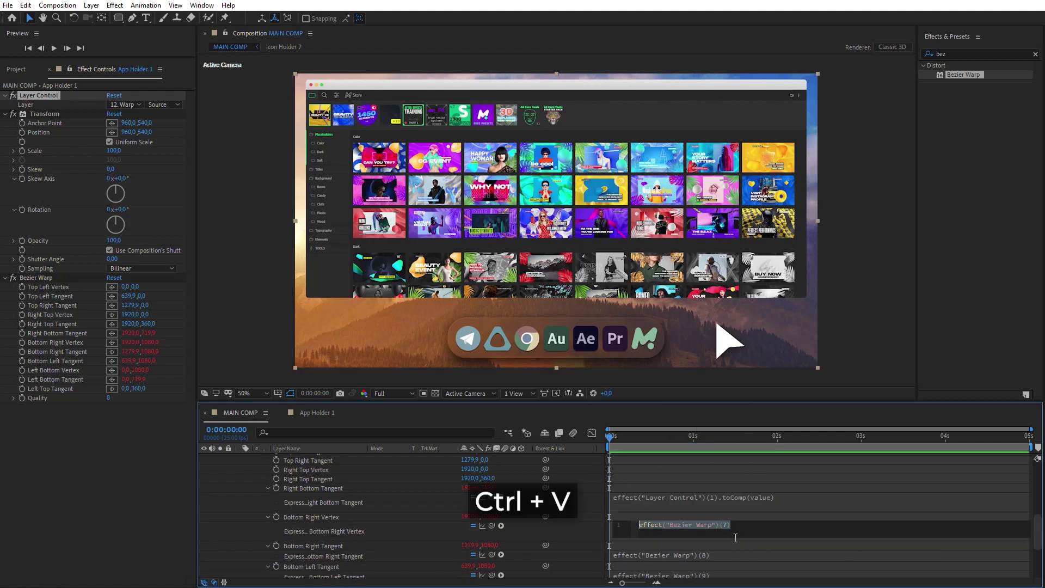
pyautogui.click(707, 555)
pyautogui.hotkey('ctrl', 'v')
pyautogui.scroll(-2, 637, 527)
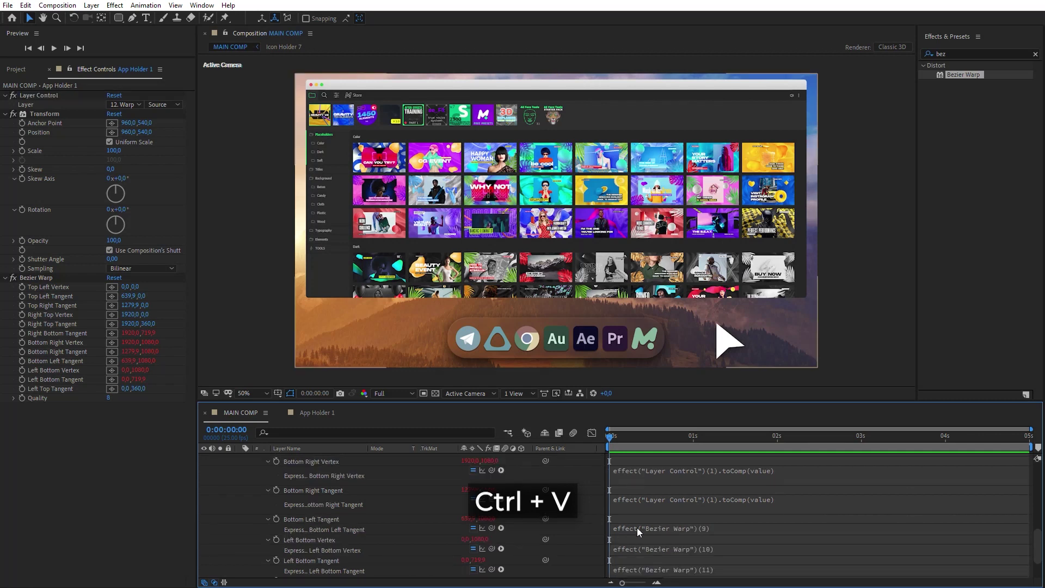
pyautogui.click(637, 527)
pyautogui.hotkey('ctrl', 'v')
pyautogui.click(651, 554)
pyautogui.hotkey('ctrl', 'v')
pyautogui.scroll(-2, 590, 556)
pyautogui.click(646, 524)
pyautogui.hotkey('ctrl', 'v')
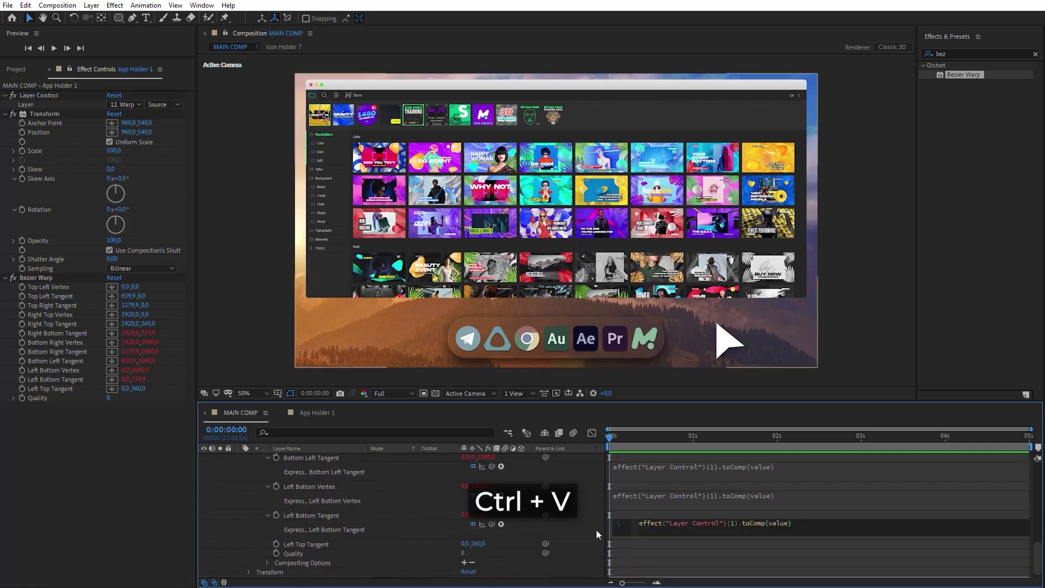
pyautogui.click(596, 530)
pyautogui.hotkey('ctrl', '`')
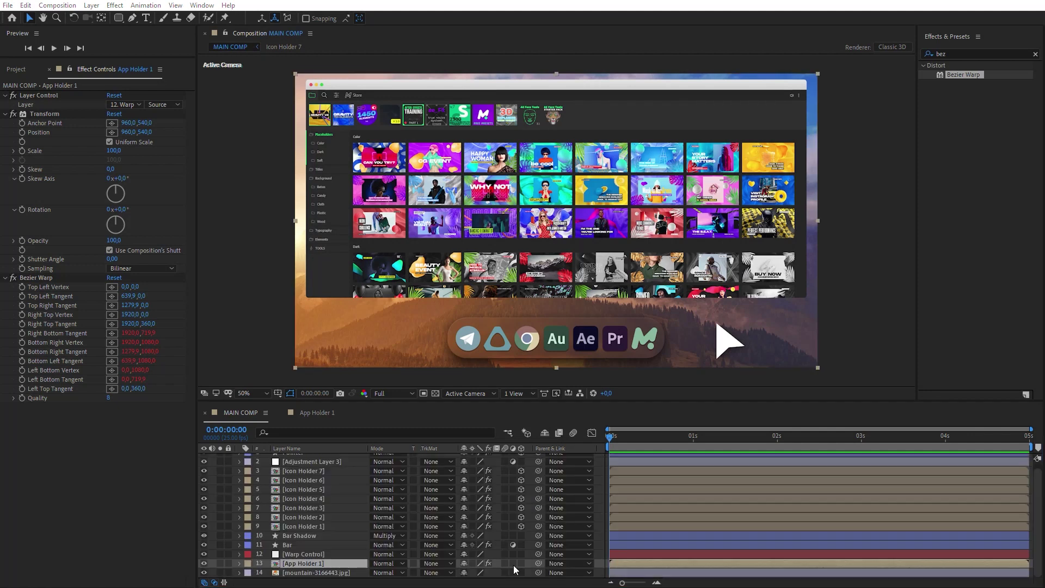
# Step: Shift Warp Control right to bend the window and raise Bezier Warp Quality to 10
pyautogui.click(356, 554)
pyautogui.click(564, 245)
pyautogui.moveTo(564, 245); pyautogui.dragTo(638, 250)
pyautogui.click(308, 563)
pyautogui.moveTo(124, 399); pyautogui.dragTo(134, 399)
# Step: Set preview resolution to Half and play the animation
pyautogui.click(387, 393)
pyautogui.click(394, 429)
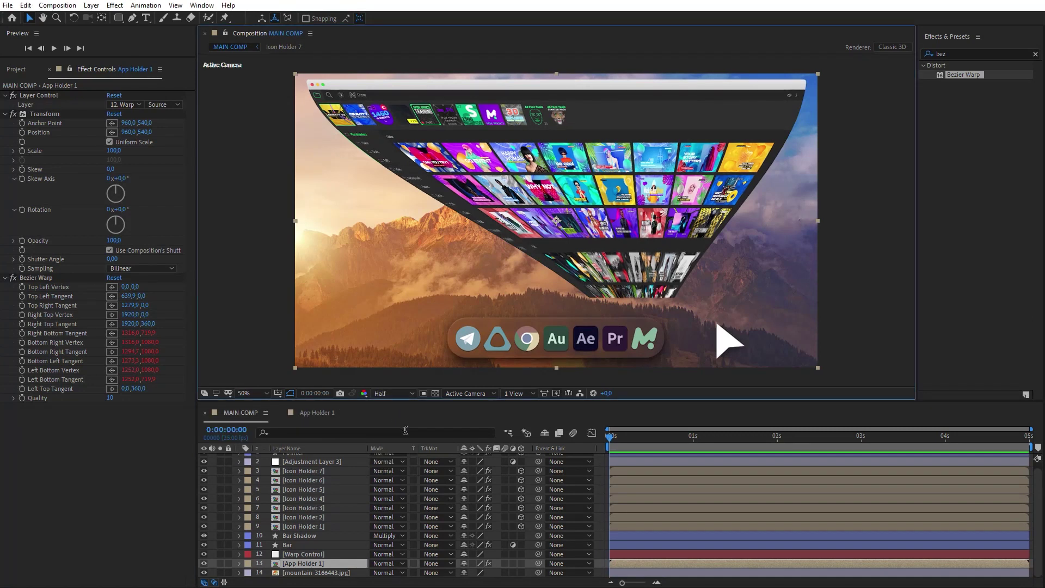
pyautogui.press('space')
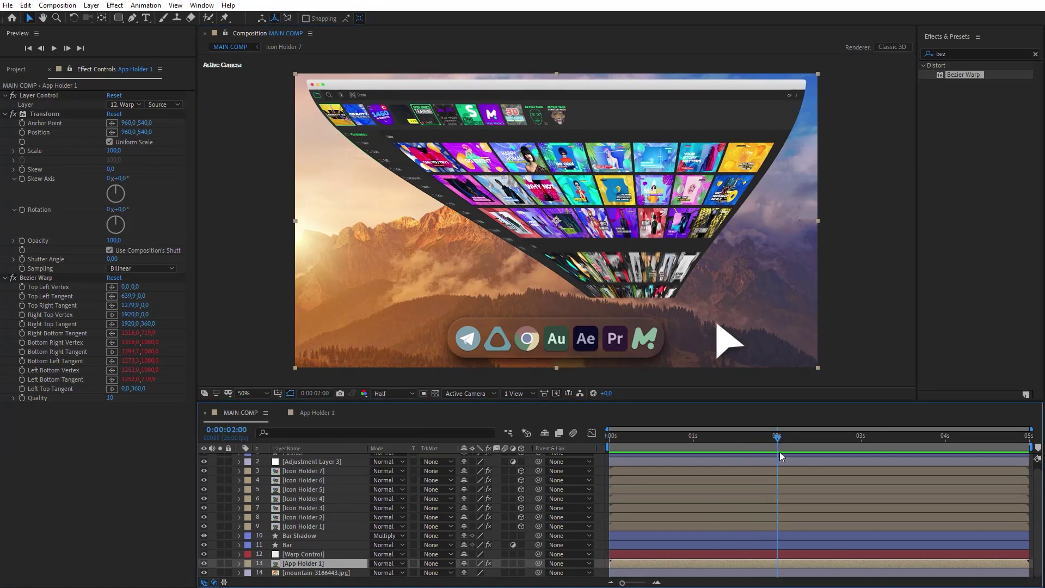
# Step: Keyframe Transform Position from 960,1661 to 960,540 at 0:00:02:10 with Easy Ease
pyautogui.press('p')
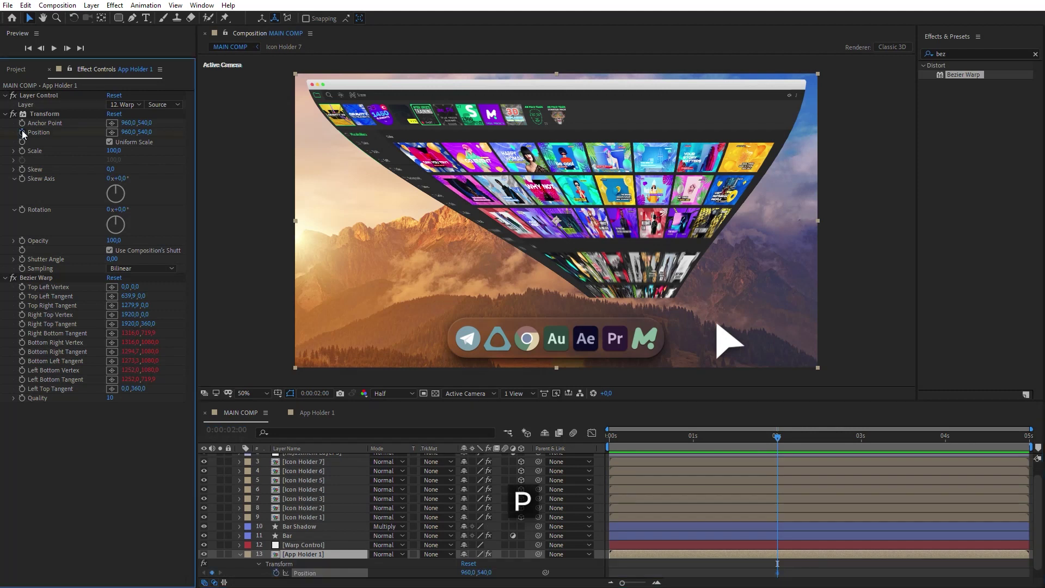
pyautogui.click(22, 132)
pyautogui.moveTo(144, 132); pyautogui.dragTo(711, 214)
pyautogui.click(811, 435)
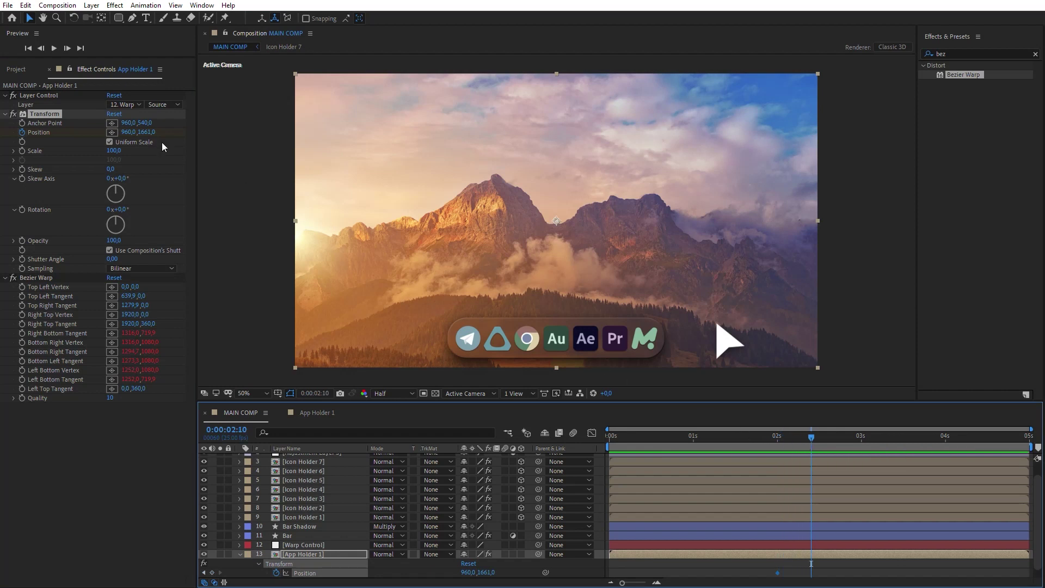
pyautogui.click(119, 116)
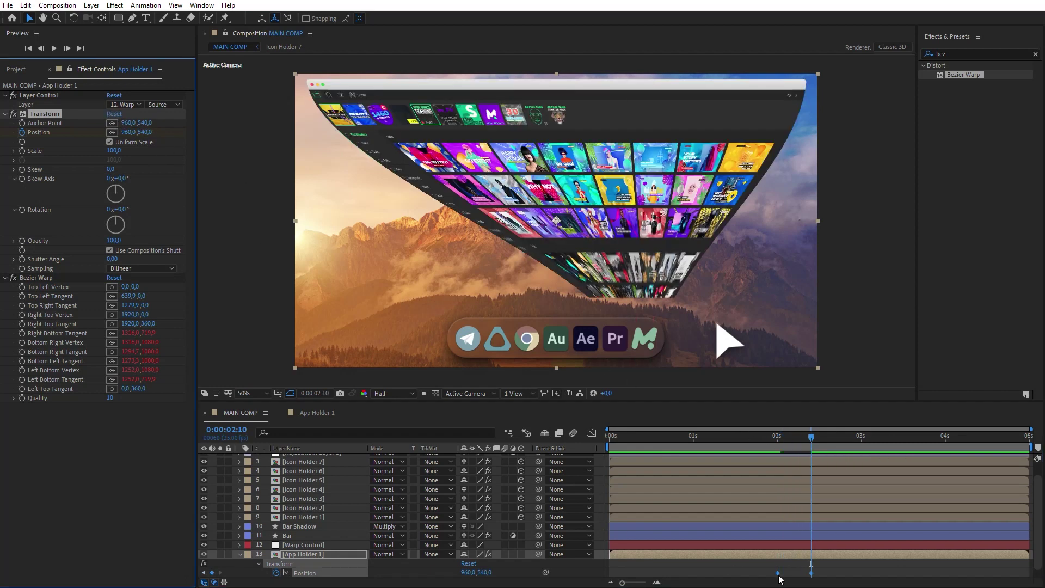
pyautogui.rightClick(778, 575)
pyautogui.moveTo(827, 567)
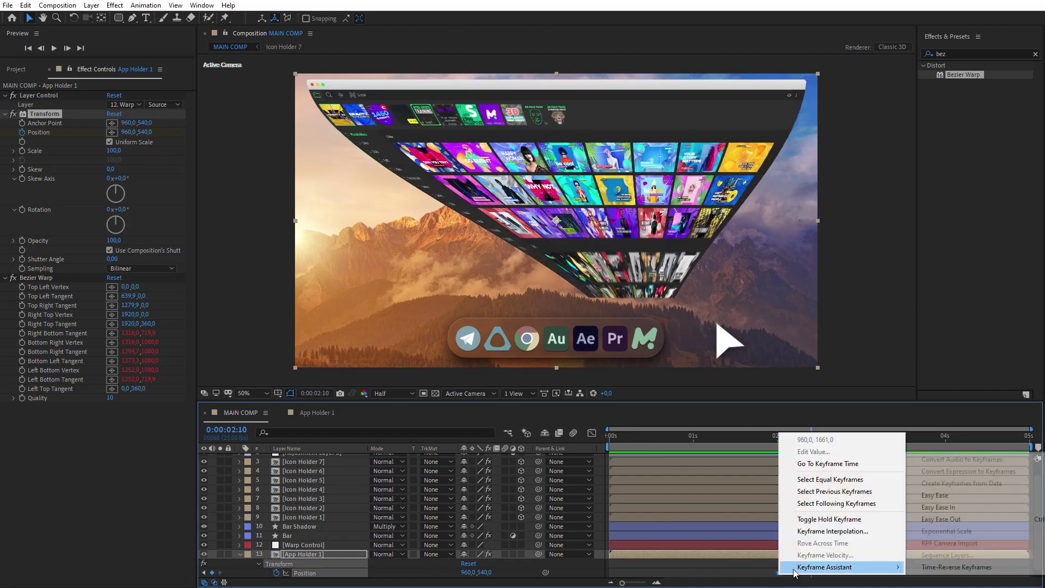
pyautogui.click(929, 496)
pyautogui.moveTo(762, 443); pyautogui.dragTo(811, 450)
# Step: Keyframe Warp Control's Position and Scale, reset them at 0:00:02:16, and apply Easy Ease
pyautogui.scroll(-1, 707, 483)
pyautogui.click(326, 535)
pyautogui.click(239, 535)
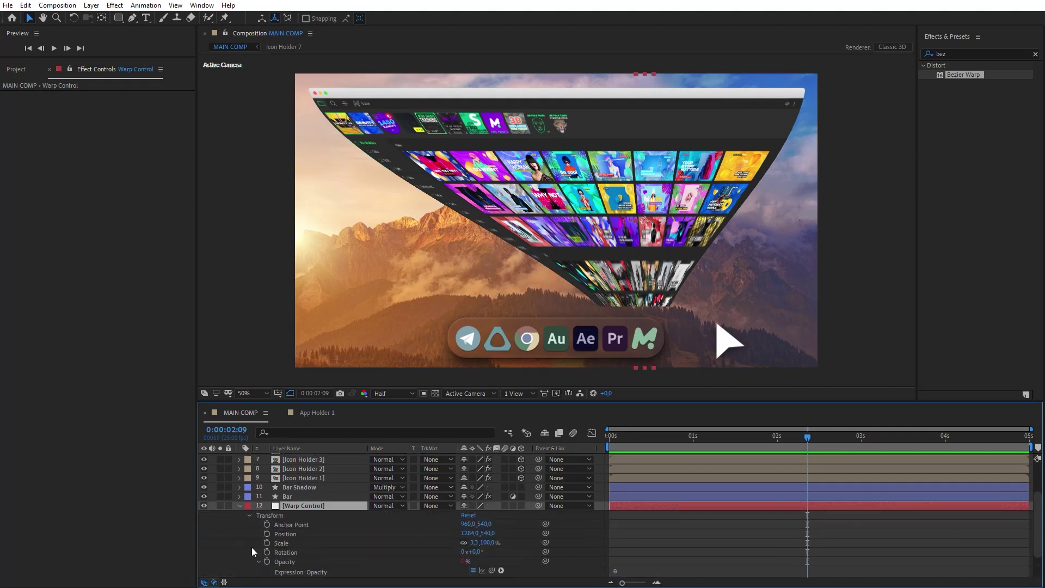
pyautogui.click(267, 534)
pyautogui.click(267, 543)
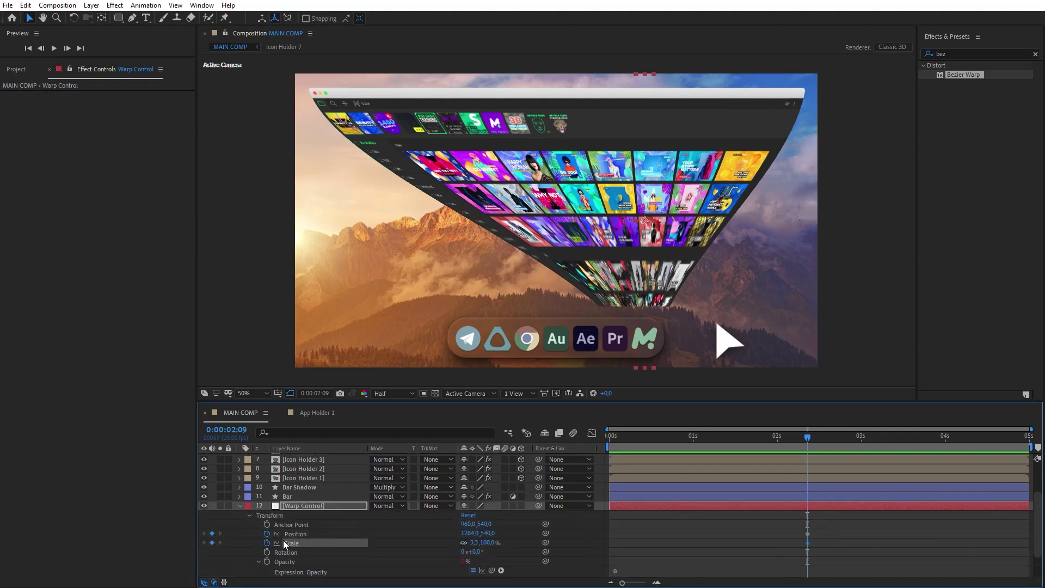
pyautogui.moveTo(809, 436); pyautogui.dragTo(831, 436)
pyautogui.click(471, 515)
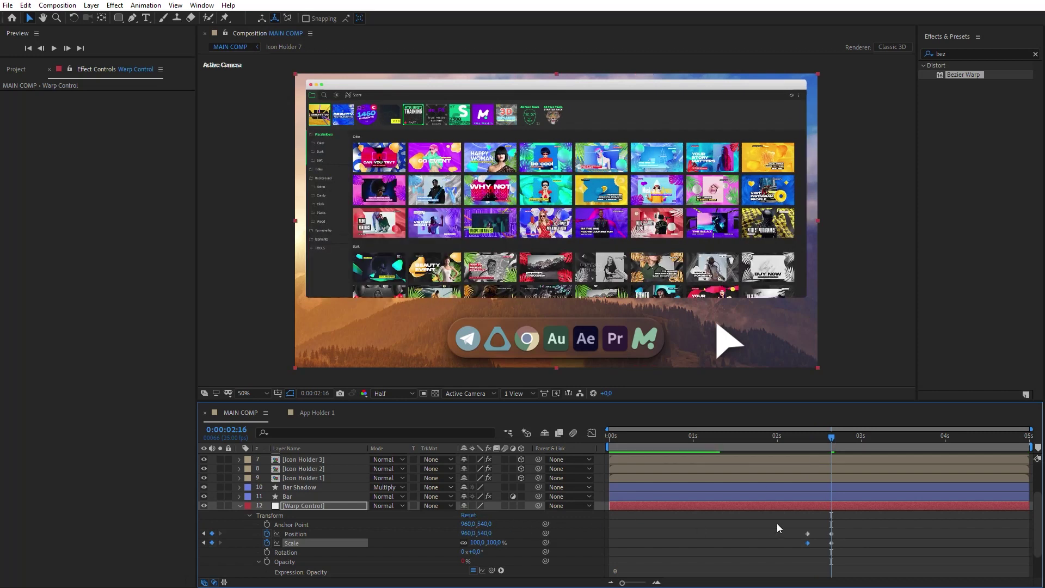
pyautogui.rightClick(831, 543)
pyautogui.moveTo(871, 537)
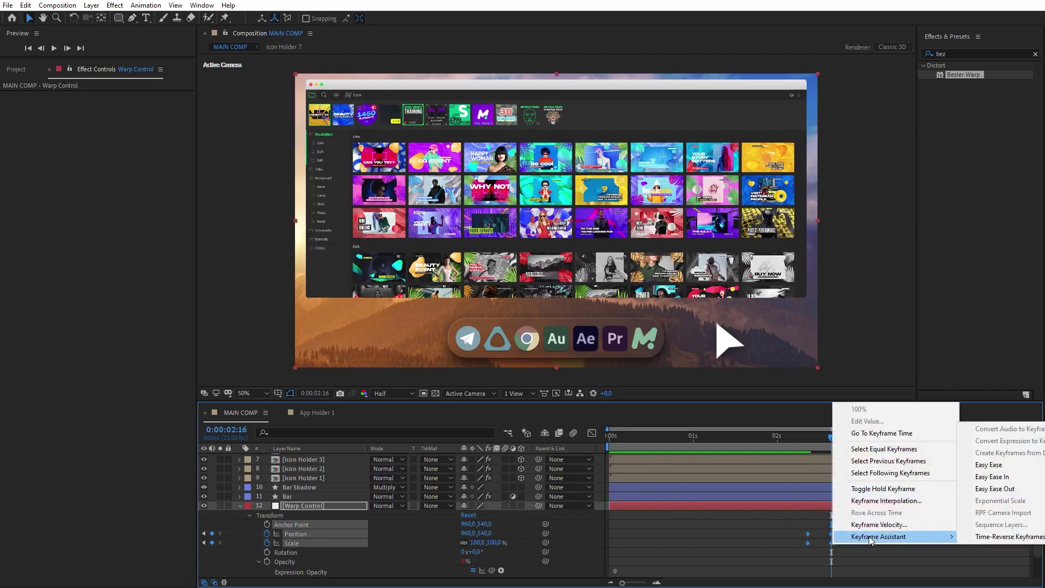
pyautogui.click(997, 470)
pyautogui.click(770, 442)
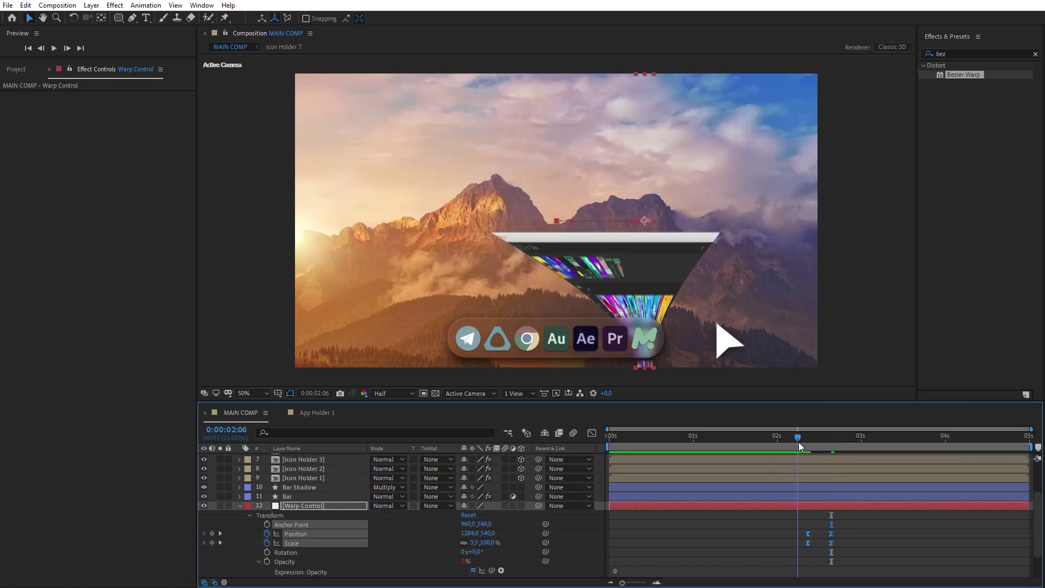
pyautogui.moveTo(800, 442)
pyautogui.mouseDown()
pyautogui.moveTo(834, 446)
pyautogui.moveTo(797, 442)
pyautogui.mouseUp()
# Step: Turn on motion blur for App Holder 1 and select the layer
pyautogui.scroll(-3, 797, 443)
pyautogui.click(506, 537)
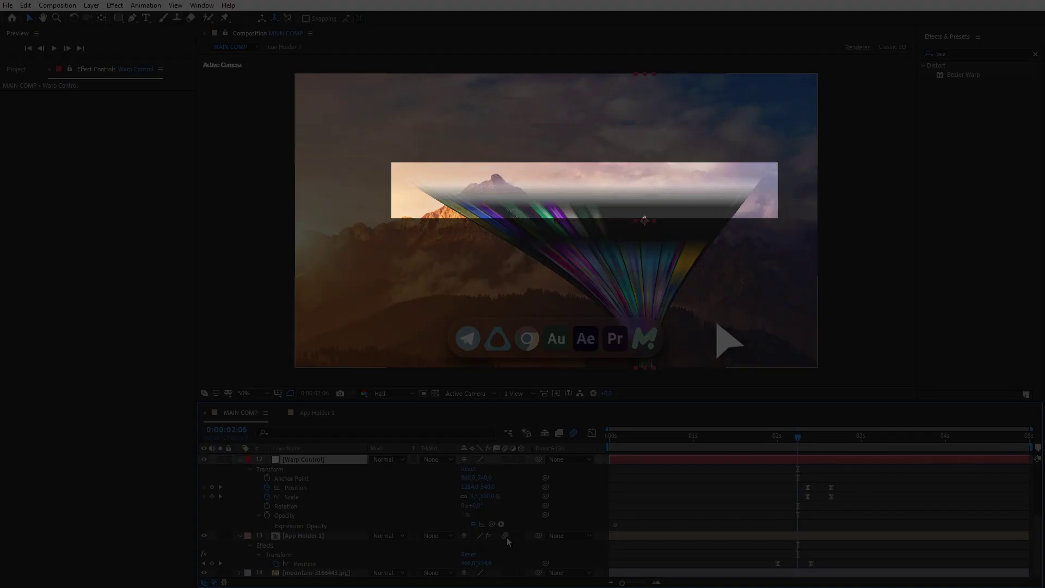
pyautogui.click(348, 535)
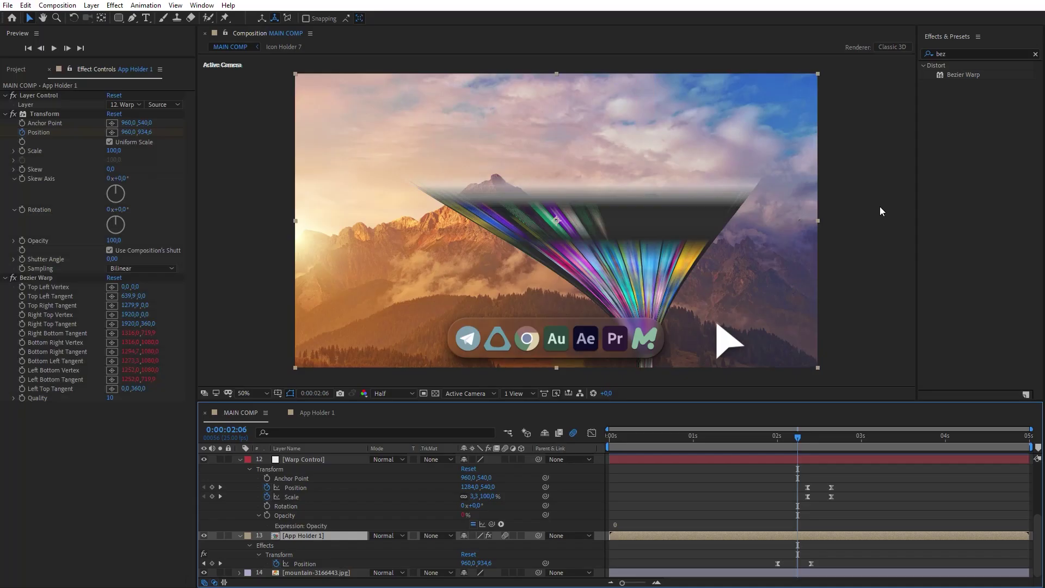
# Step: Apply Curves to App Holder 1, switched to the Alpha channel with a steepened curve
pyautogui.click(959, 54)
pyautogui.write('cur')
pyautogui.moveTo(966, 185); pyautogui.dragTo(94, 273)
pyautogui.click(120, 256)
pyautogui.click(131, 309)
pyautogui.moveTo(55, 320); pyautogui.dragTo(33, 302)
# Step: At 0:00:02:19, add a Drop Shadow effect to App Holder 1
pyautogui.moveTo(785, 443); pyautogui.dragTo(841, 443)
pyautogui.hotkey('ctrl', 'f')
pyautogui.write('dro')
pyautogui.moveTo(985, 198); pyautogui.dragTo(115, 424)
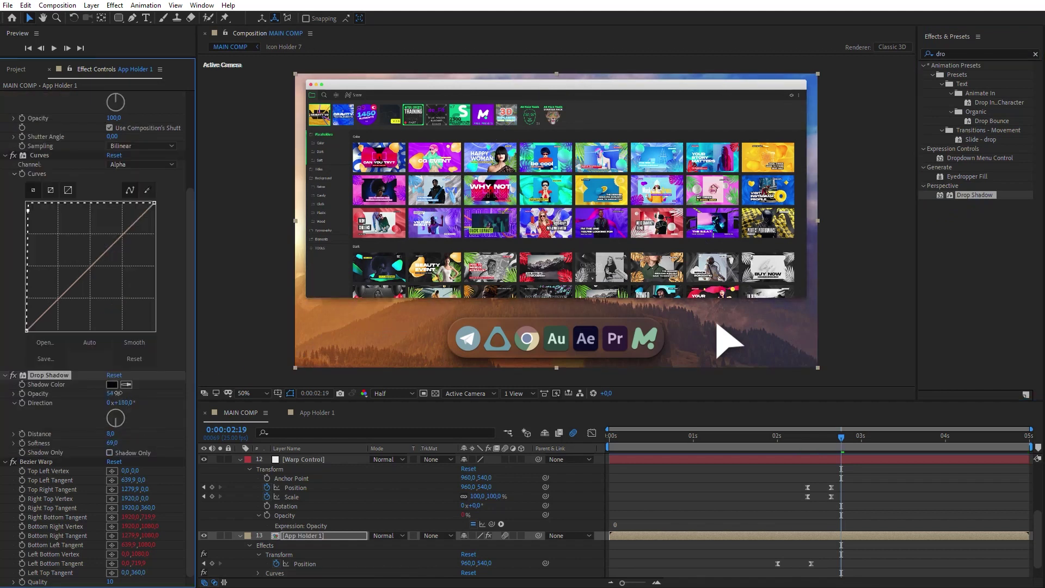
# Step: Set Drop Shadow opacity to 70% and paste time-reversed Position keyframes at 0:00:03:23
pyautogui.moveTo(117, 393); pyautogui.dragTo(141, 394)
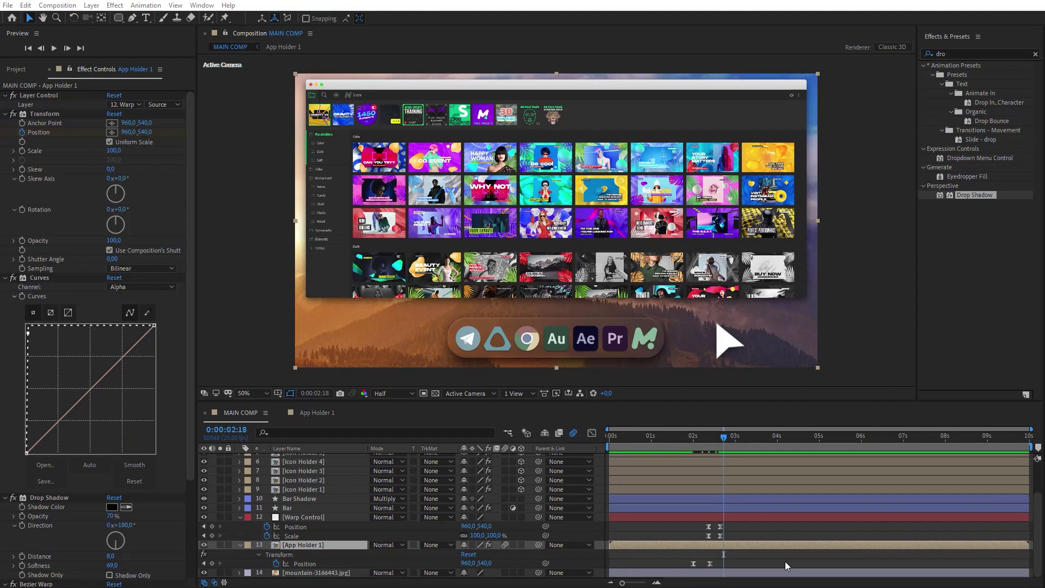
pyautogui.moveTo(689, 559); pyautogui.dragTo(742, 571)
pyautogui.hotkey('ctrl', 'c')
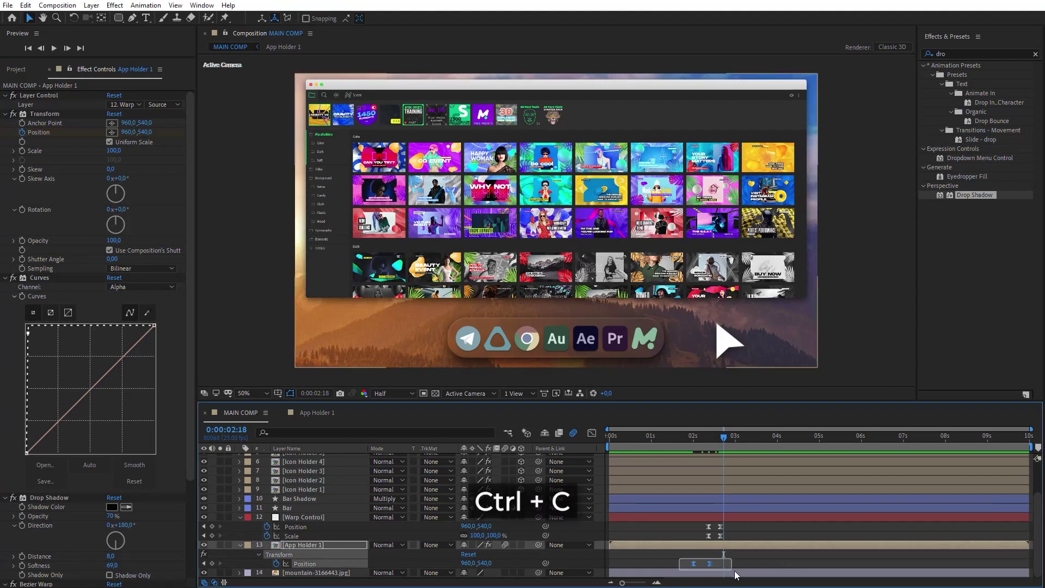
pyautogui.click(774, 437)
pyautogui.hotkey('ctrl', 'v')
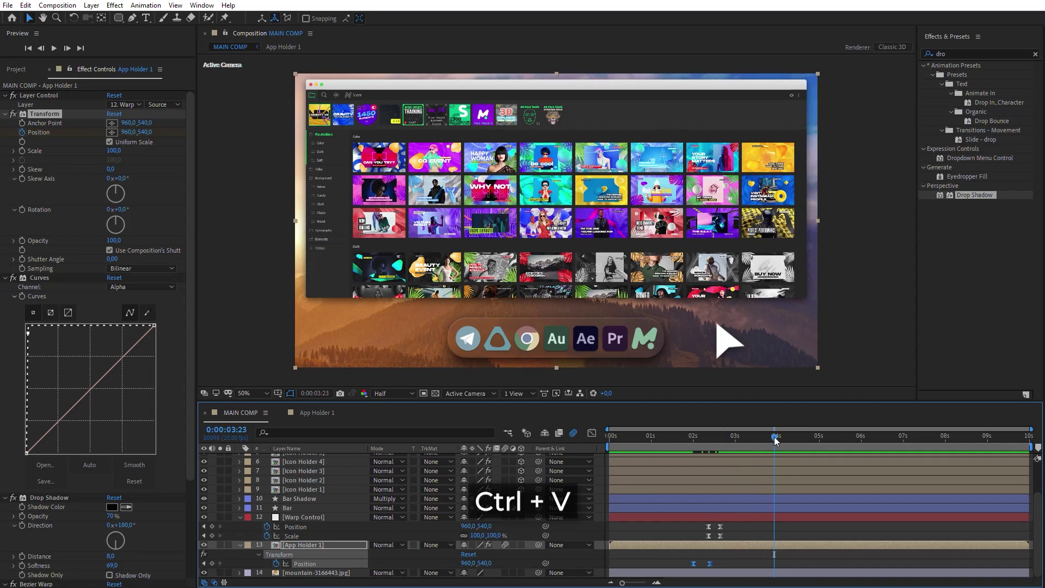
pyautogui.rightClick(773, 563)
pyautogui.moveTo(811, 557)
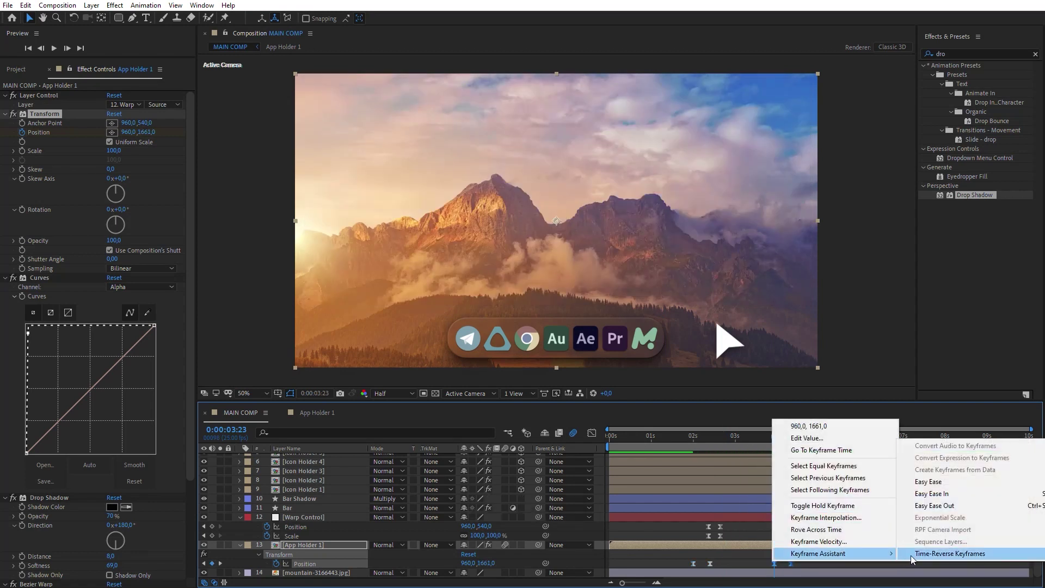
pyautogui.click(949, 554)
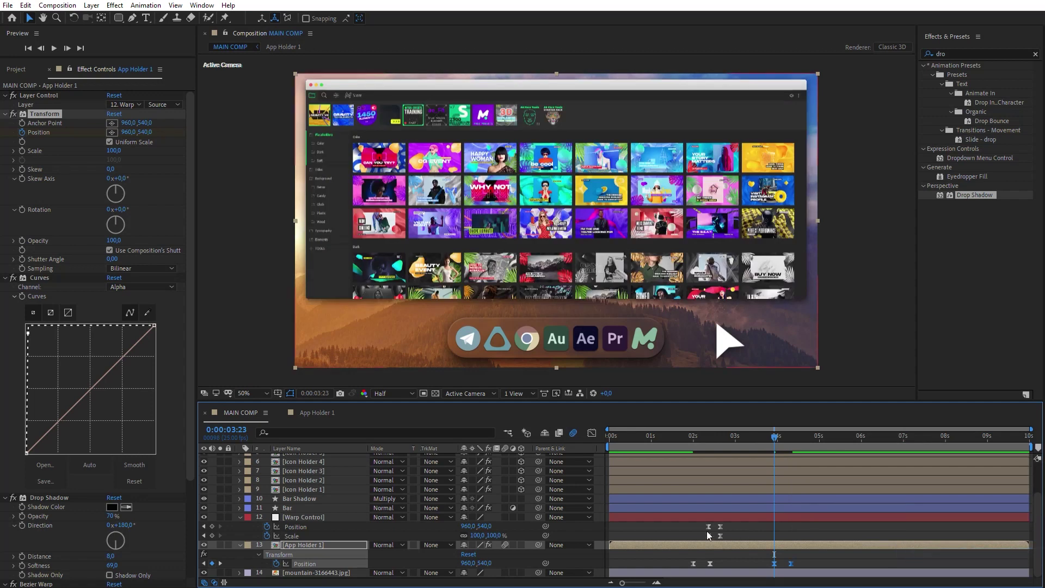
# Step: Paste Warp Control's Position and Scale keyframes later, time-reversed, and scrub the closing animation
pyautogui.moveTo(701, 522); pyautogui.dragTo(729, 540)
pyautogui.hotkey('ctrl', 'c')
pyautogui.hotkey('ctrl', 'v')
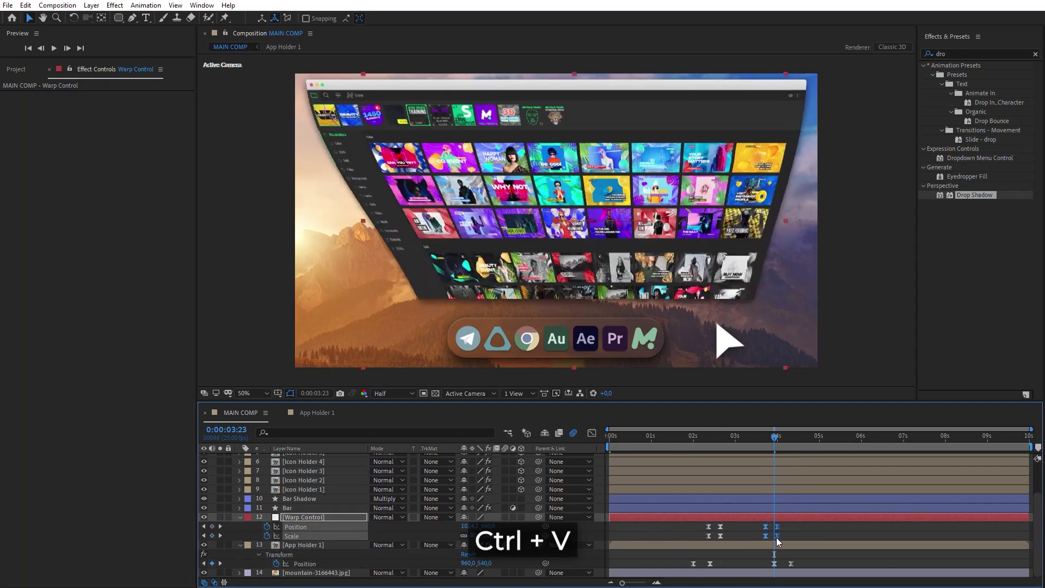
pyautogui.rightClick(776, 538)
pyautogui.moveTo(789, 532)
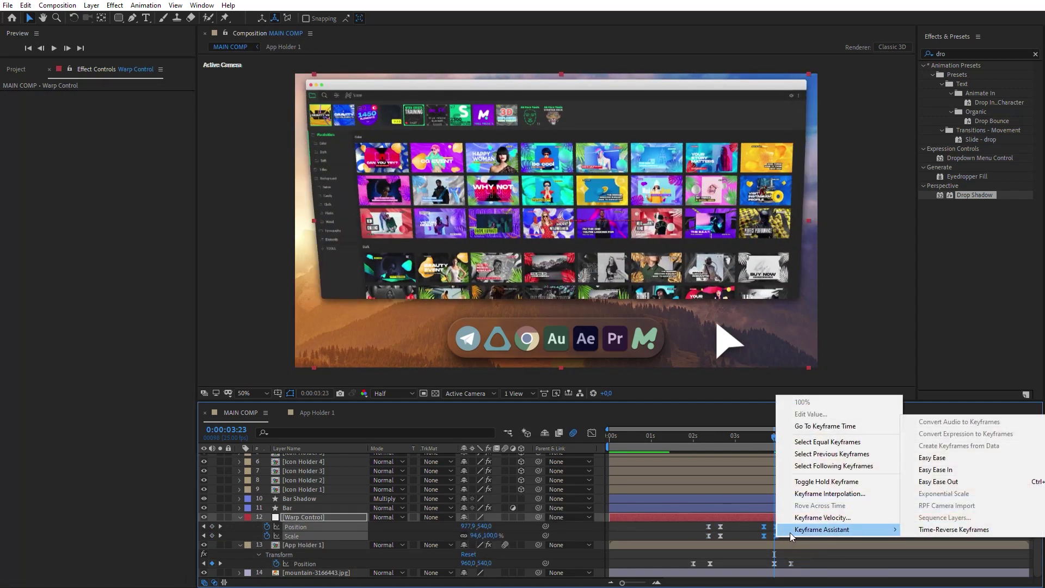
pyautogui.click(913, 531)
pyautogui.moveTo(694, 439); pyautogui.dragTo(778, 455)
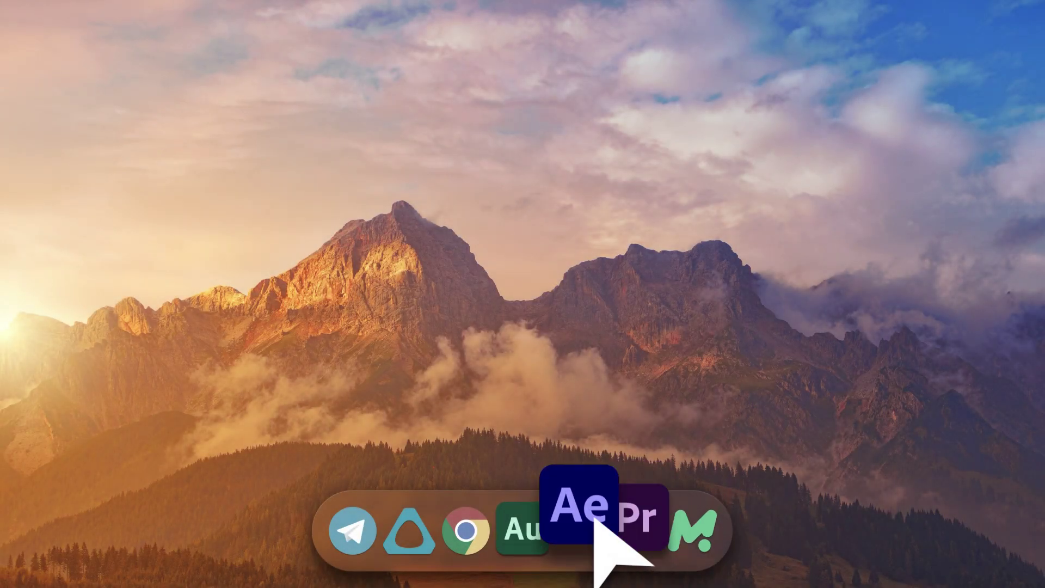